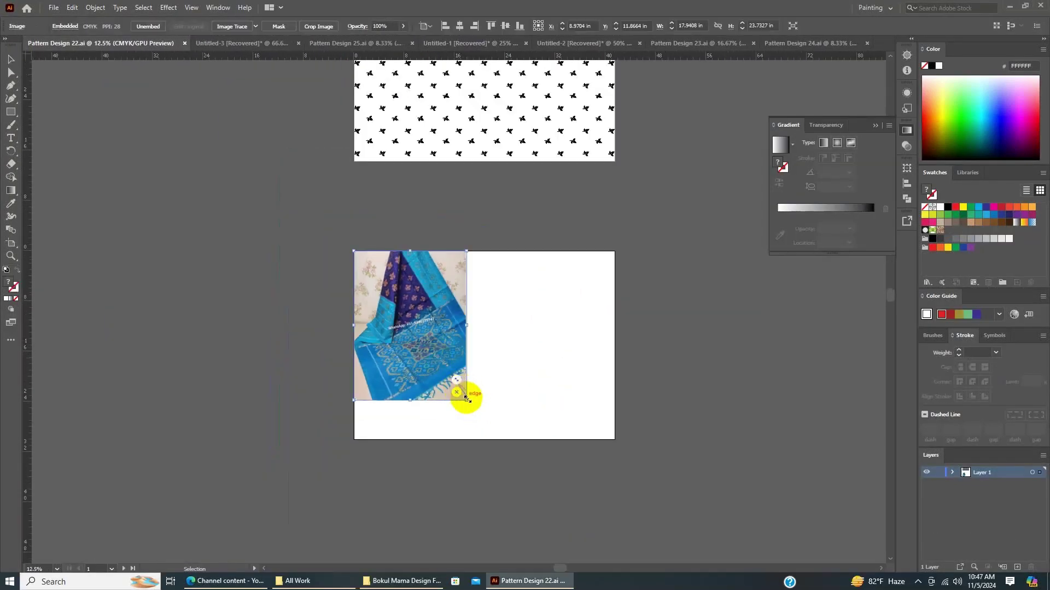
Tilt the embedded saree photo about 30° with its bounding box, zooming to check the ikat motif.
left_click_drag(467, 399, 441, 395)
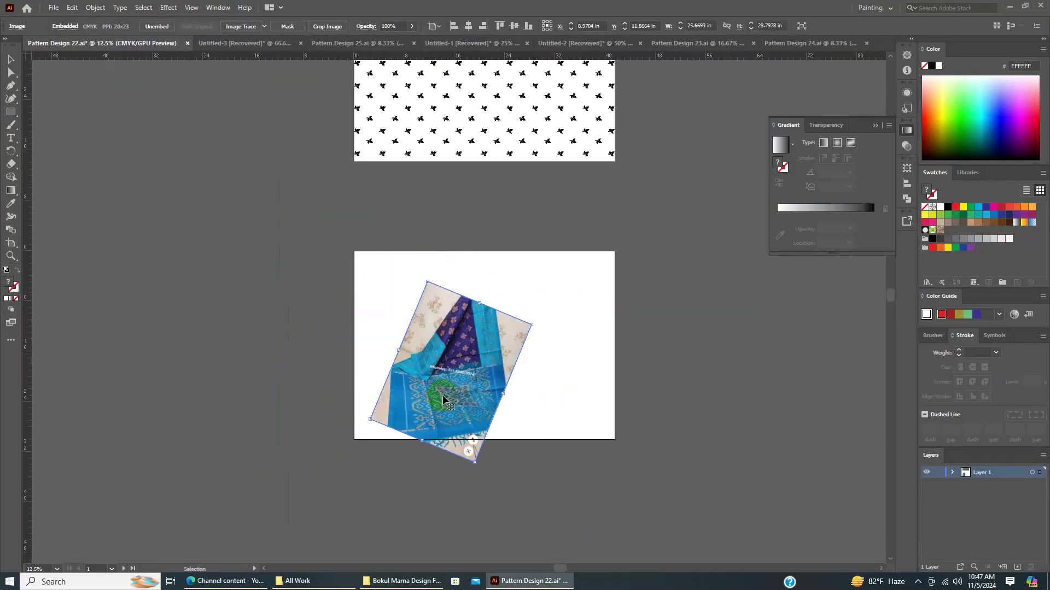
scroll(453, 432, "up", 4, "alt")
scroll(354, 360, "up", 2, "alt")
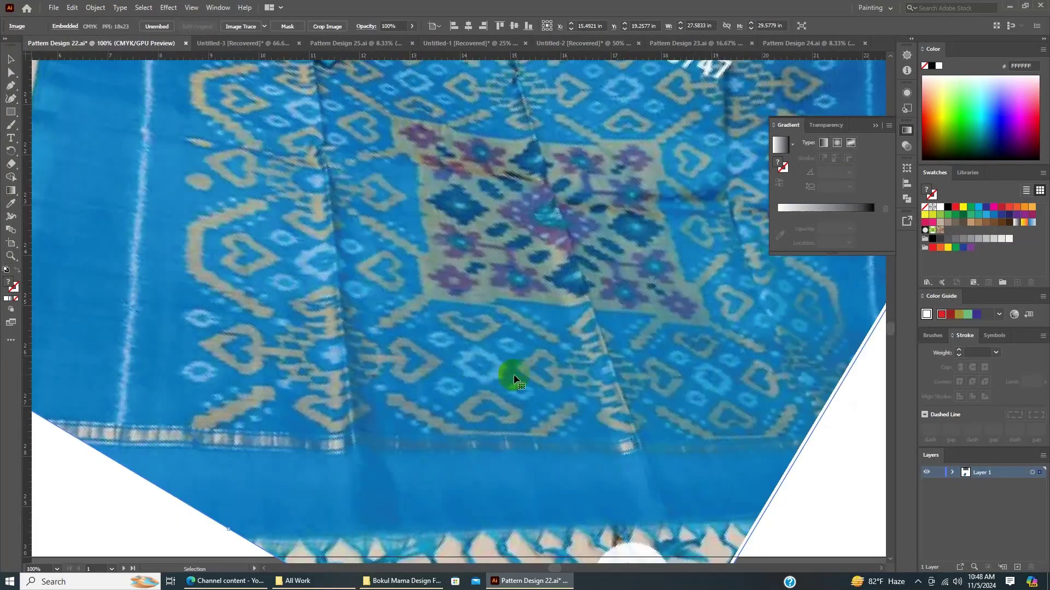
scroll(513, 377, "down", 4, "alt")
scroll(404, 317, "up", 1, "alt")
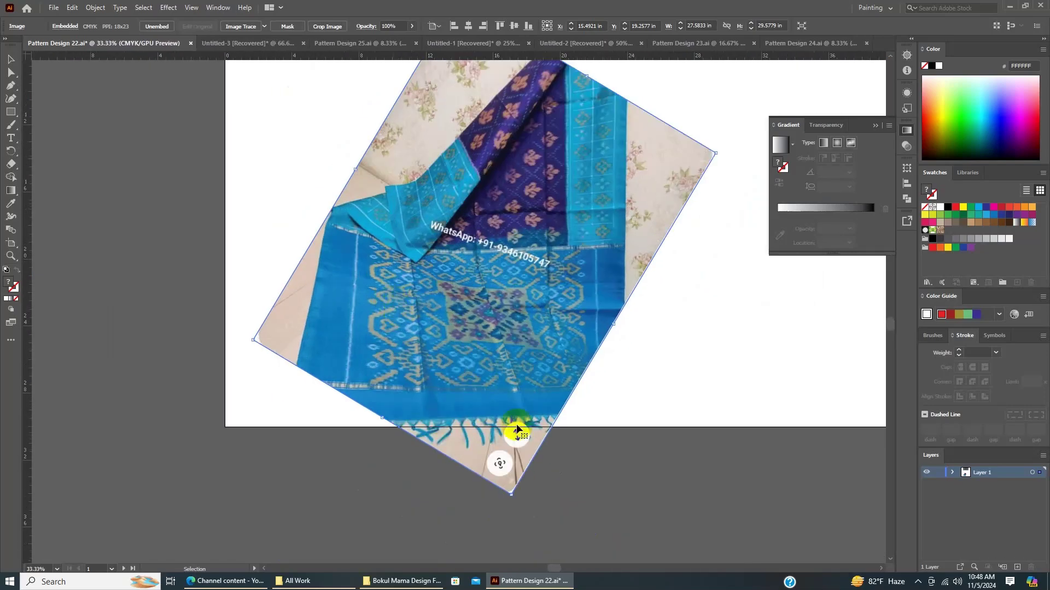
scroll(542, 342, "up", 1, "alt")
scroll(406, 316, "down", 1, "alt")
scroll(429, 368, "up", 1, "alt")
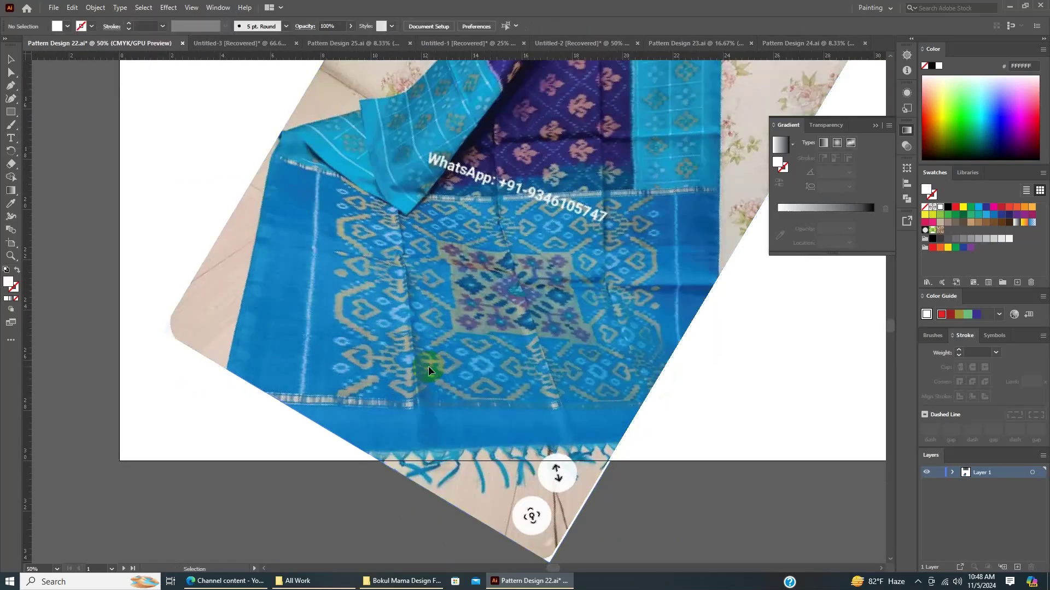
scroll(365, 333, "up", 3, "alt")
Draw a white 0.2 in square on the motif and Alt-drag a diagonal copy up-right.
key("m")
scroll(420, 348, "down", 3, "alt")
scroll(383, 298, "up", 3, "alt")
left_click(907, 168)
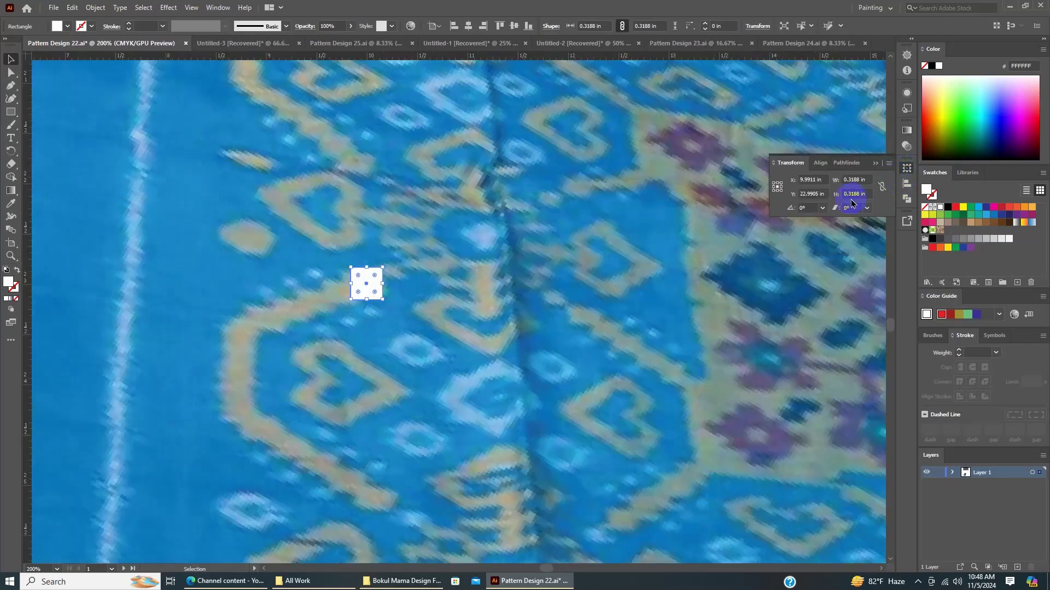
key("ctrl+plus")
key("ctrl+plus")
left_click(859, 180)
scroll(566, 219, "down", 2, "alt")
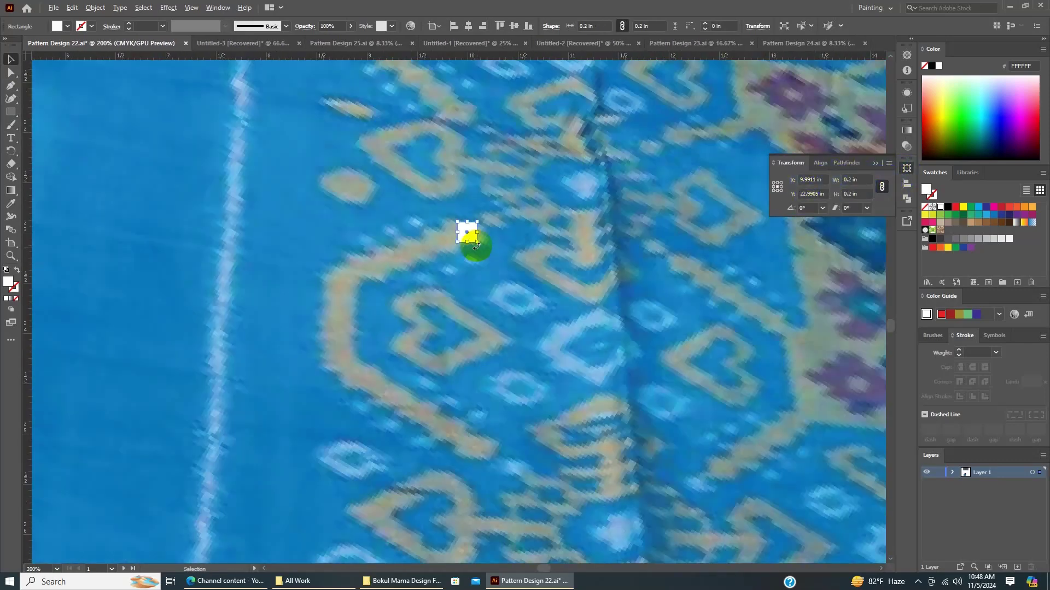
left_click_drag(327, 322, 328, 324)
scroll(408, 324, "up", 1, "alt")
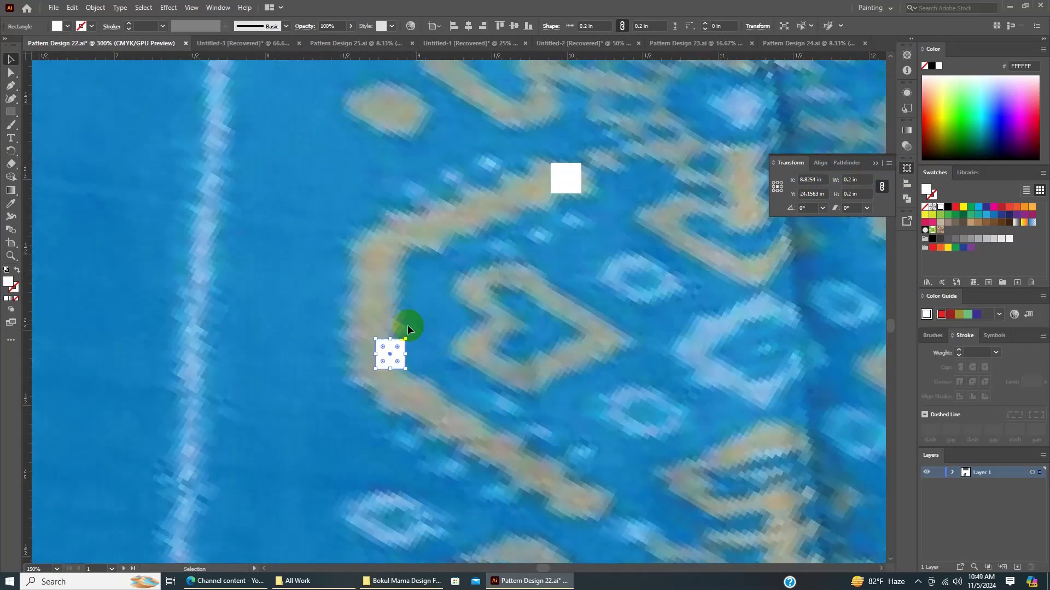
Blend the two squares into a stepped line and place a reflected copy below it.
left_click(551, 189)
right_click(450, 141)
left_click(583, 326)
left_click_drag(426, 160, 412, 271)
scroll(412, 271, "down", 2, "alt")
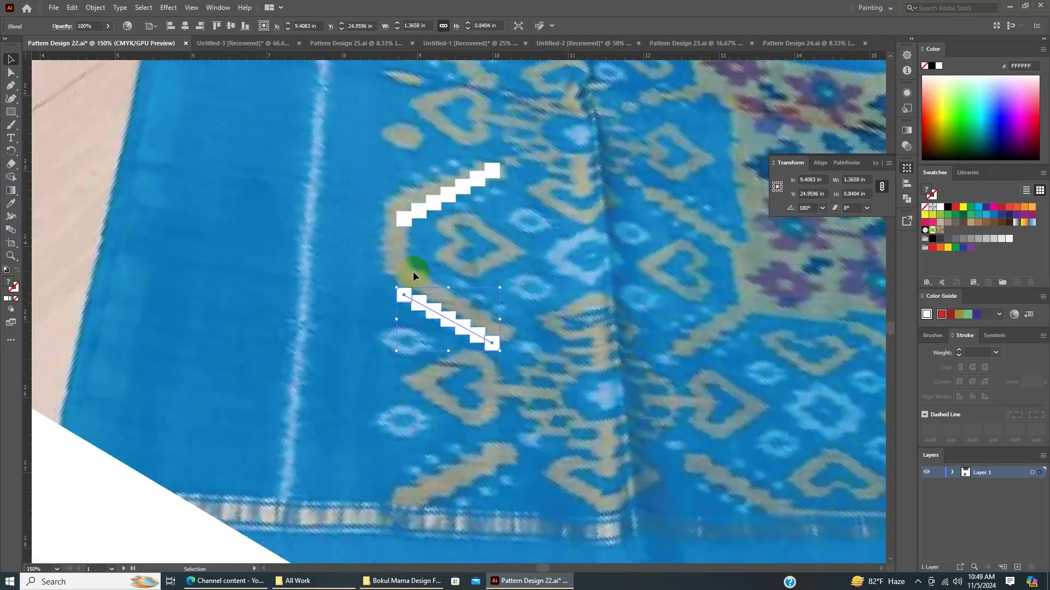
scroll(492, 267, "up", 4, "alt")
Blend the top-left and bottom-left squares vertically and expand the blend into squares.
right_click(512, 350)
left_click(540, 430)
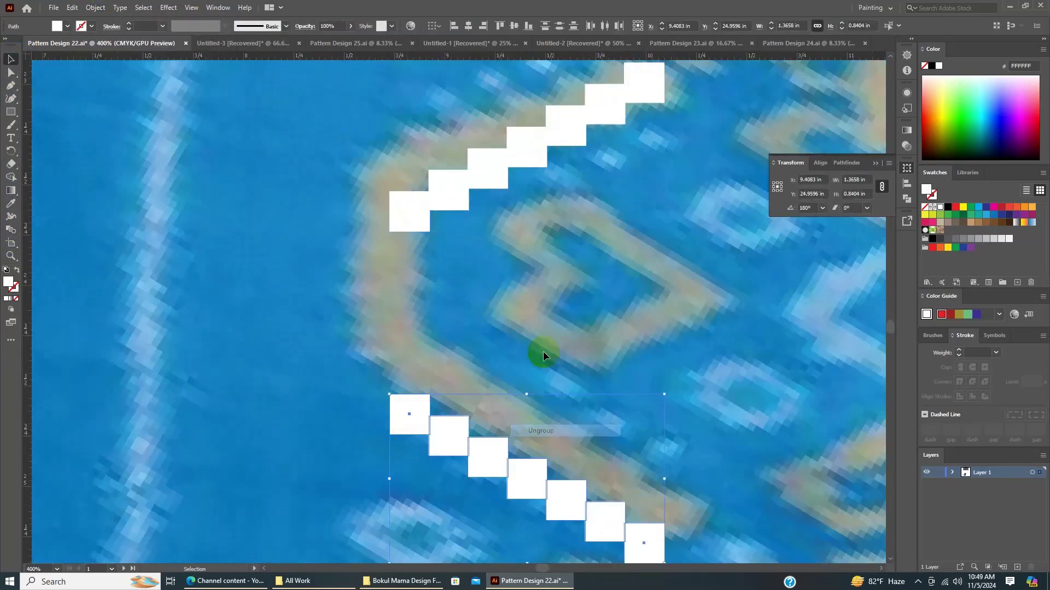
key("w")
left_click(405, 218)
left_click(409, 414)
key("Return")
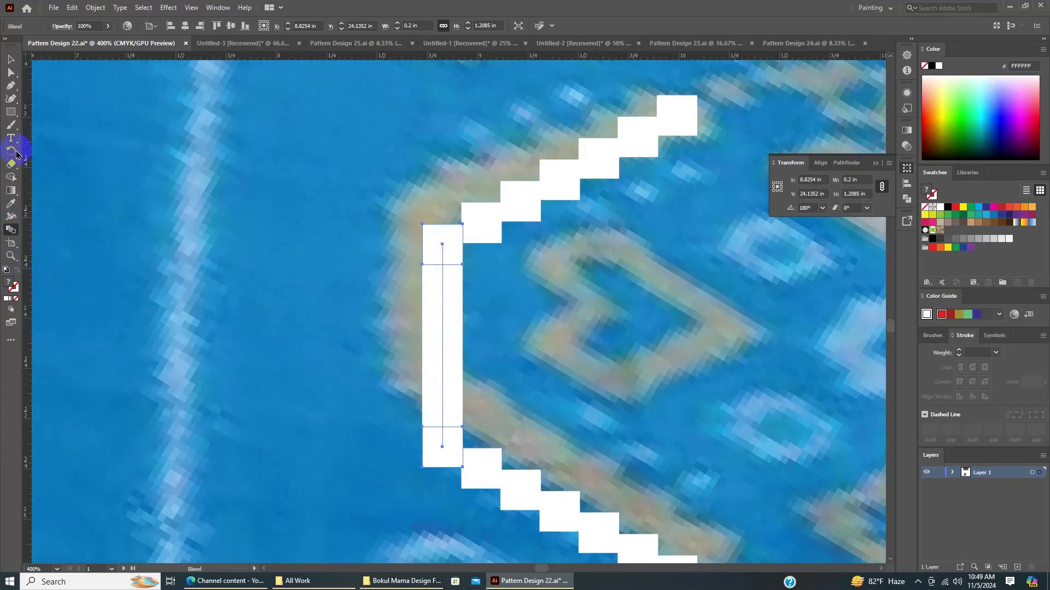
scroll(563, 454, "down", 3, "alt")
left_click(907, 198)
left_click(95, 7)
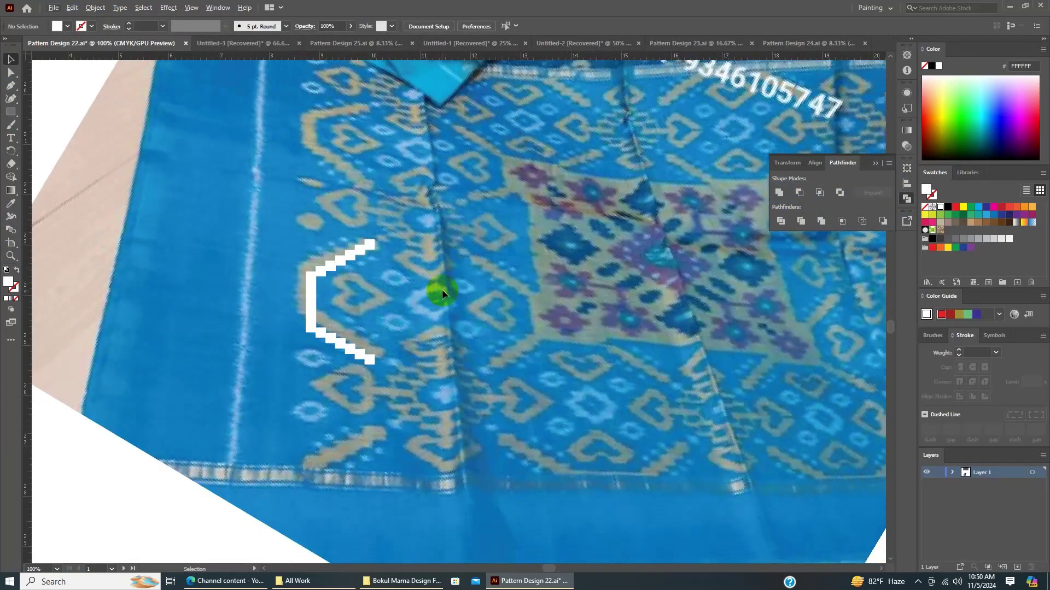
Copy a 0.1 in square along the heart edge and blend the pair with set spacing.
left_click(12, 113)
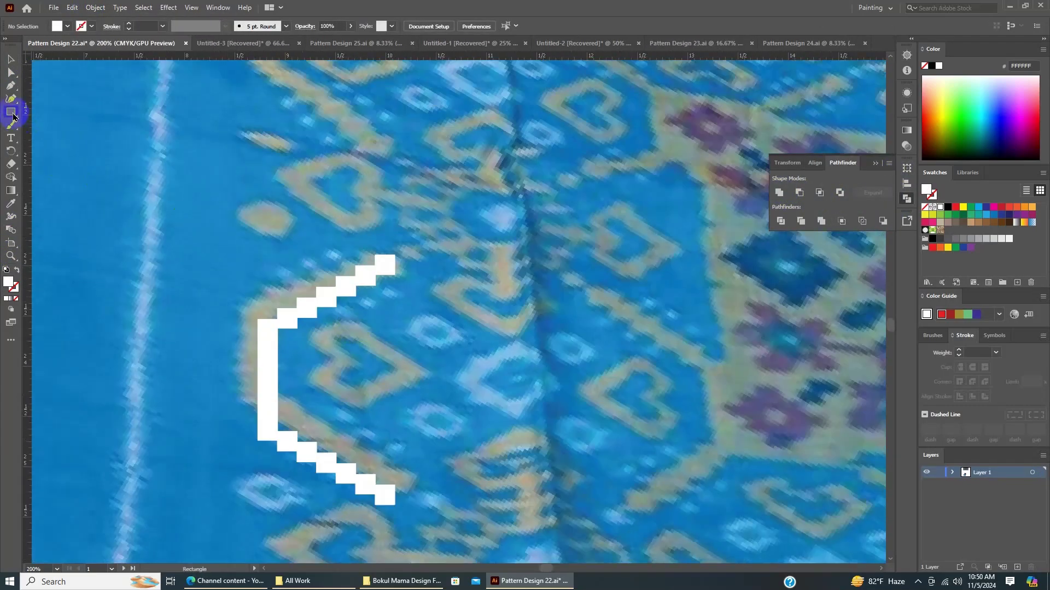
scroll(346, 352, "up", 2, "alt")
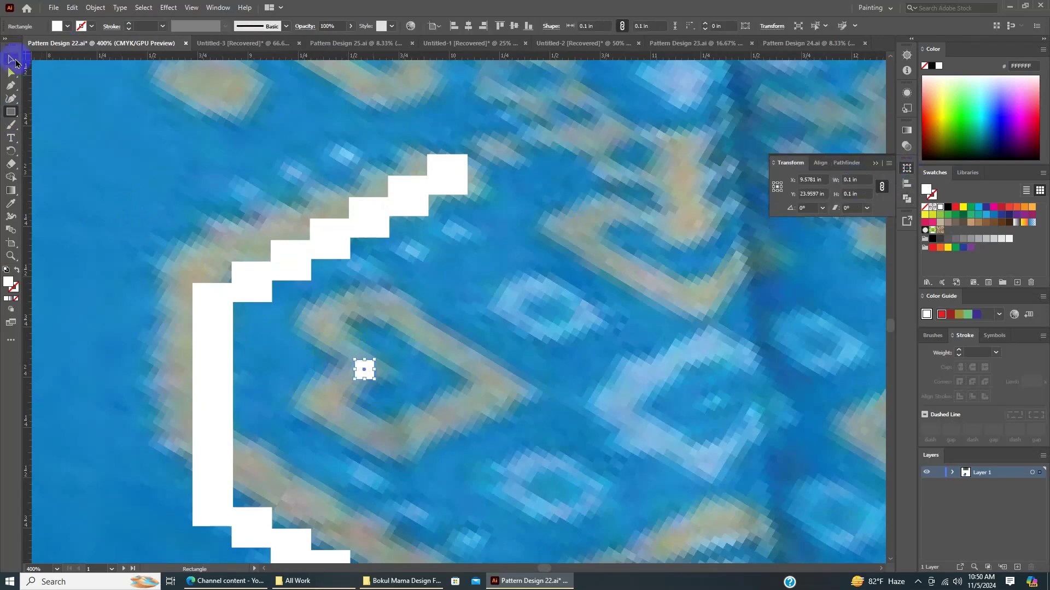
left_click(12, 59)
scroll(290, 300, "up", 1, "alt")
left_click_drag(290, 300, 419, 279)
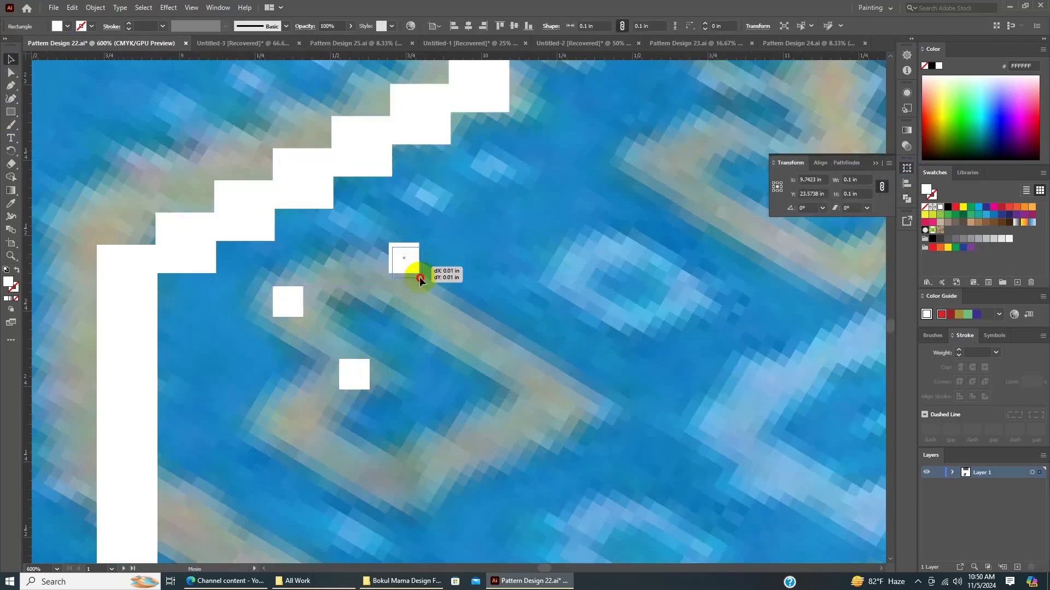
key("ctrl+alt+b")
double_click(11, 230)
left_click(469, 313)
Blend the next pair of heart-edge squares with the same Blend Options spacing.
right_click(430, 303)
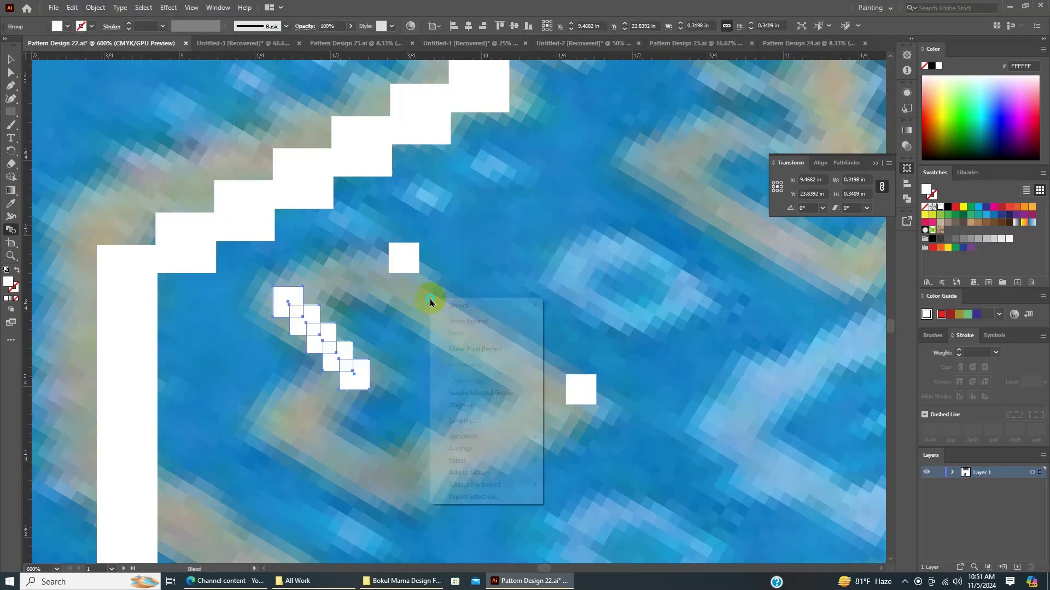
key("Escape")
left_click(296, 300, "ctrl")
left_click(419, 268)
key("Return")
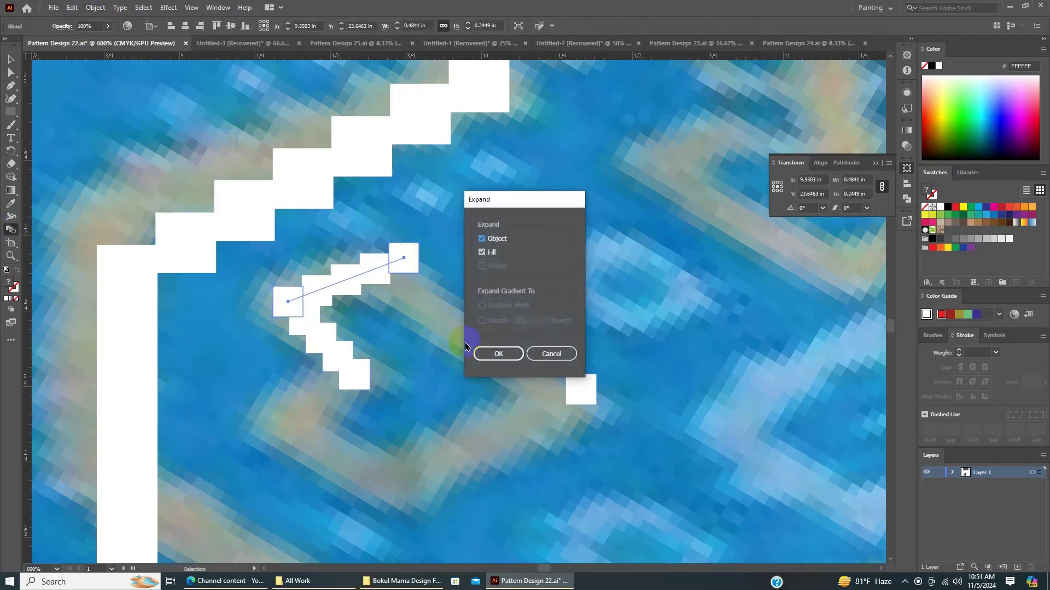
left_click(490, 352)
left_click(410, 258)
left_click(581, 389, "shift")
Blend the two right squares and expand all the blends into separate squares.
right_click(526, 383)
key("Escape")
key("ctrl+alt+b")
key("Return")
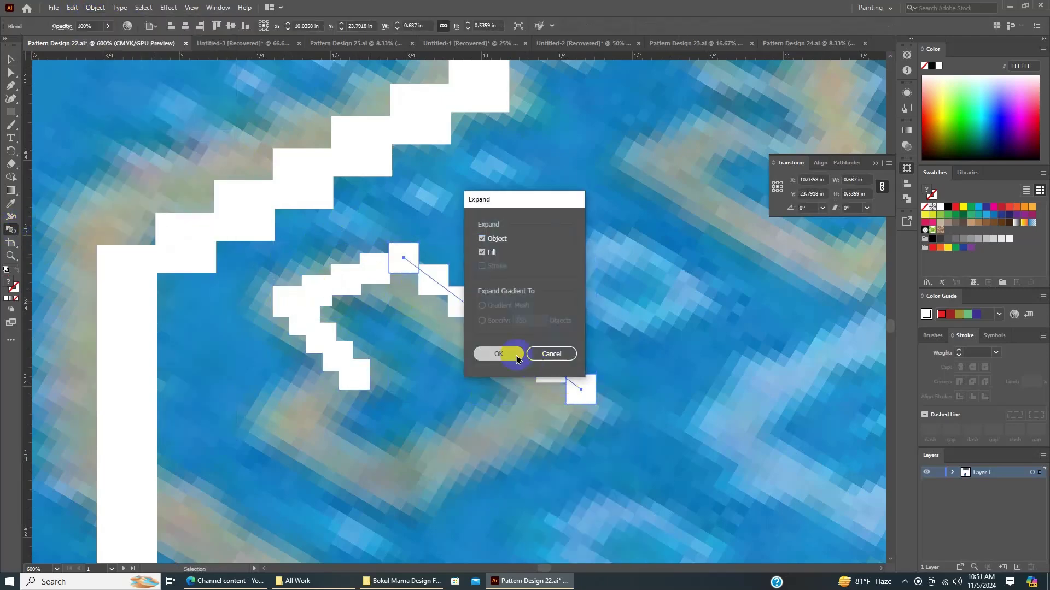
left_click(506, 354)
Reflect-copy both diagonal square lines and move the copy down to close the heart outline.
left_click(265, 273)
left_click(335, 273)
right_click(517, 209)
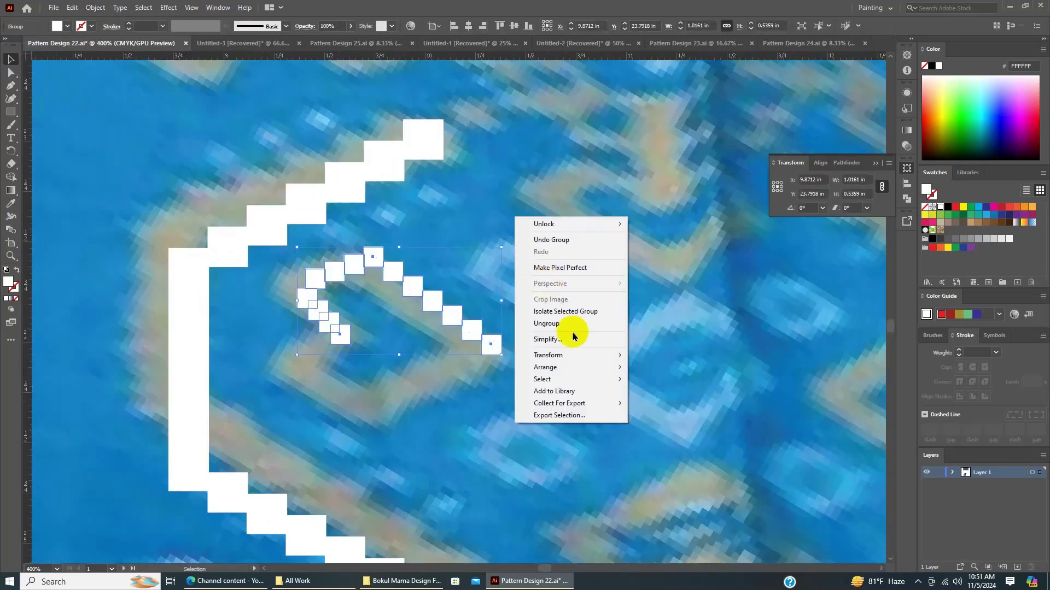
left_click(645, 368)
left_click(469, 356)
left_click_drag(330, 273, 330, 361)
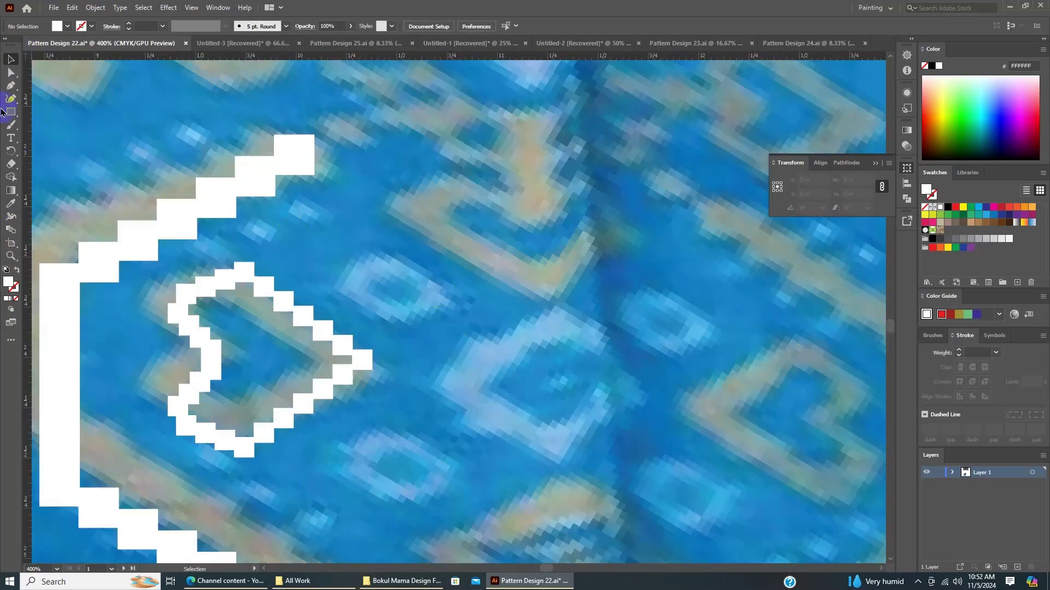
left_click(10, 111)
left_click_drag(356, 249, 421, 327)
Replace the stray rectangle with a white-stroked dashed circle to the right of the heart.
key("ctrl+z")
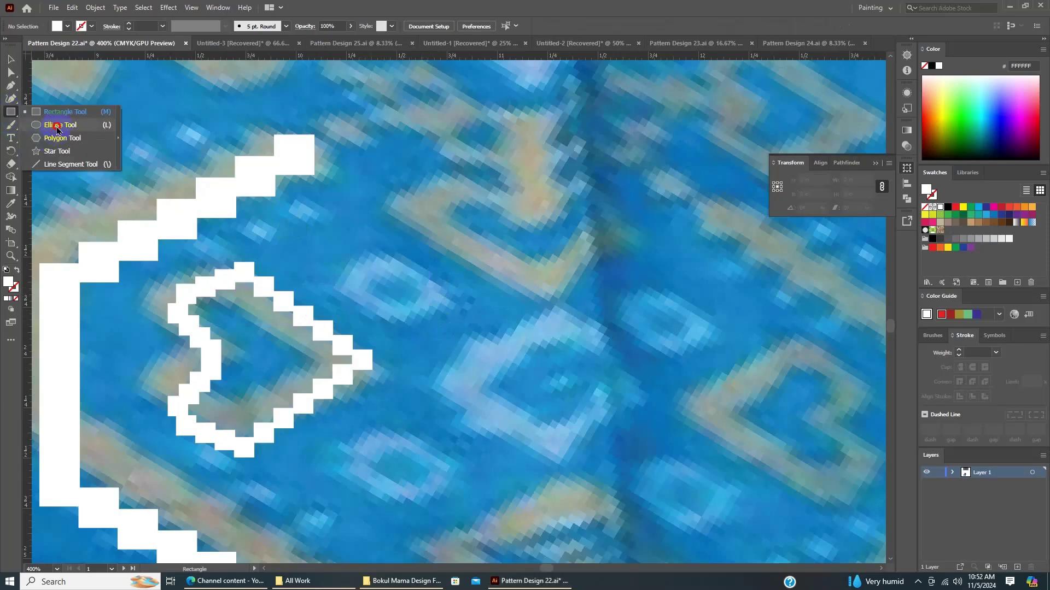
left_click(49, 138)
left_click_drag(356, 247, 448, 340)
key("shift+x")
type("10")
key("Return")
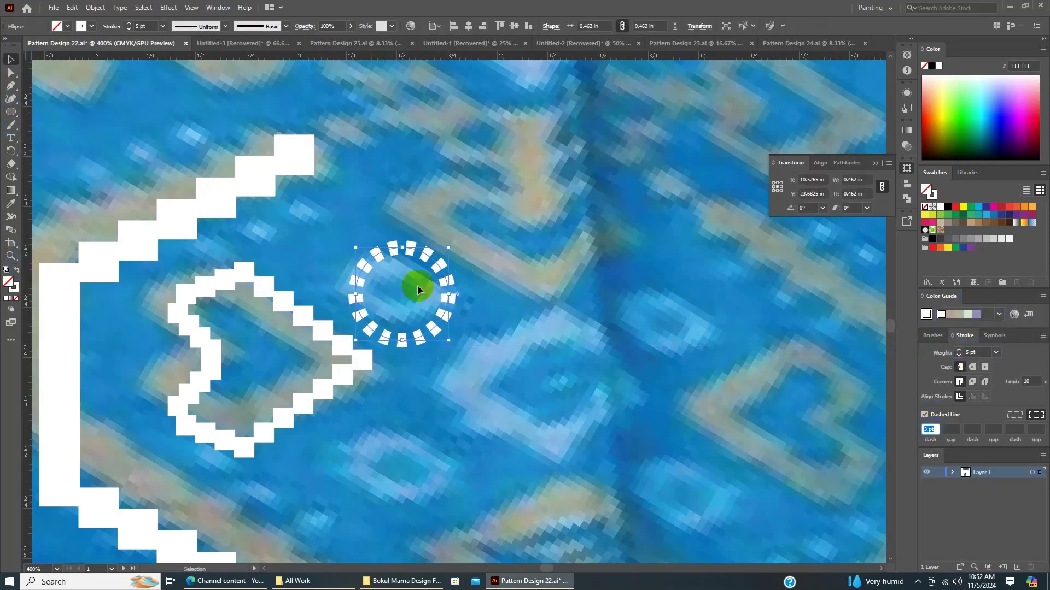
key("ctrl+minus")
Draw tiny squares near the bracket top and duplicate them at an exact offset into a cluster.
key("ctrl+plus")
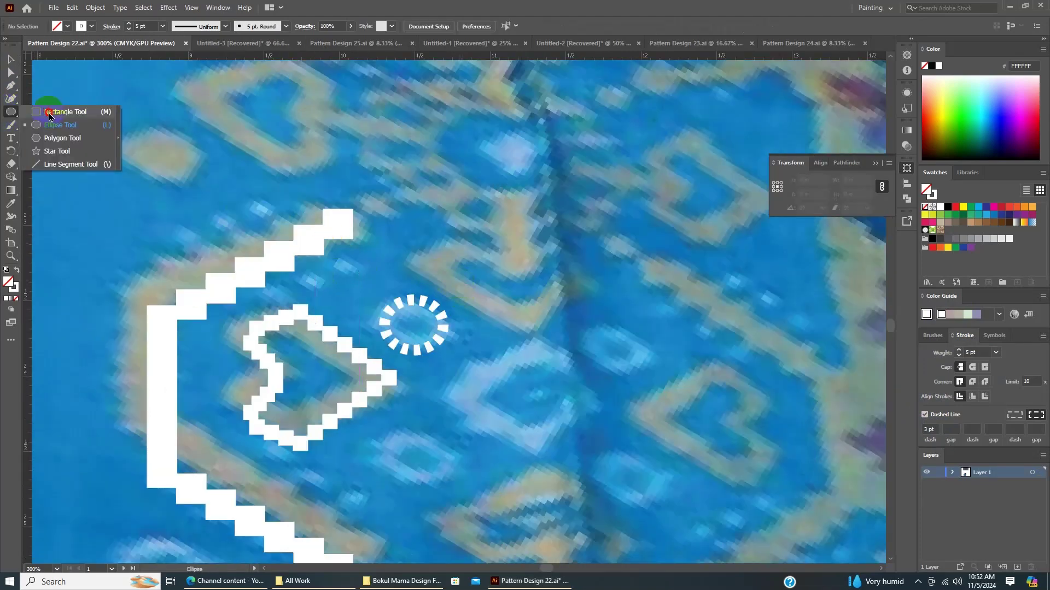
left_click_drag(10, 112, 49, 112)
left_click_drag(277, 220, 323, 234)
key("ctrl+minus")
key("ctrl+plus")
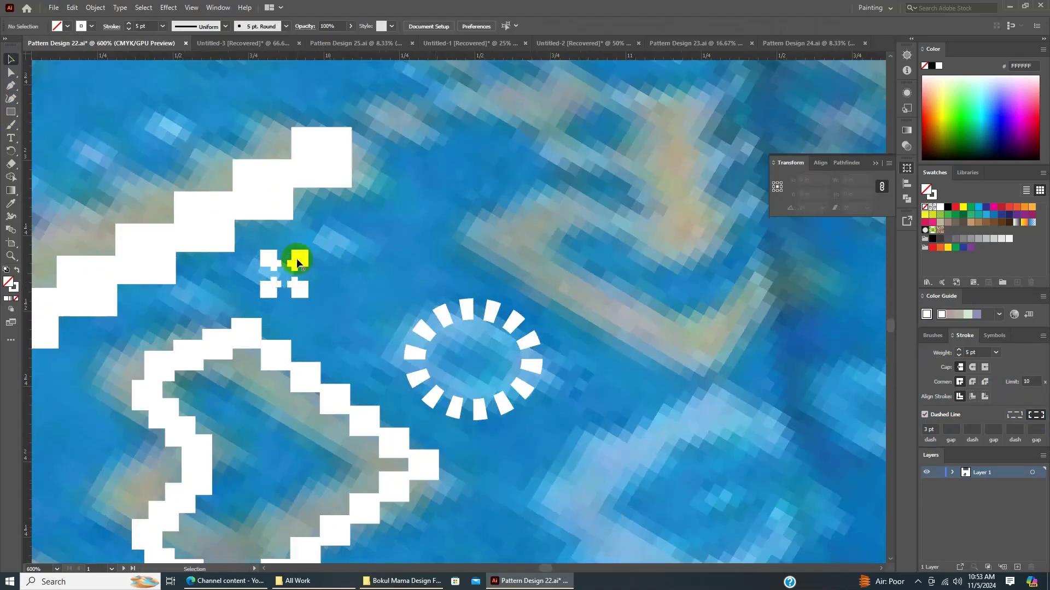
key("ctrl+minus")
key("ctrl+plus")
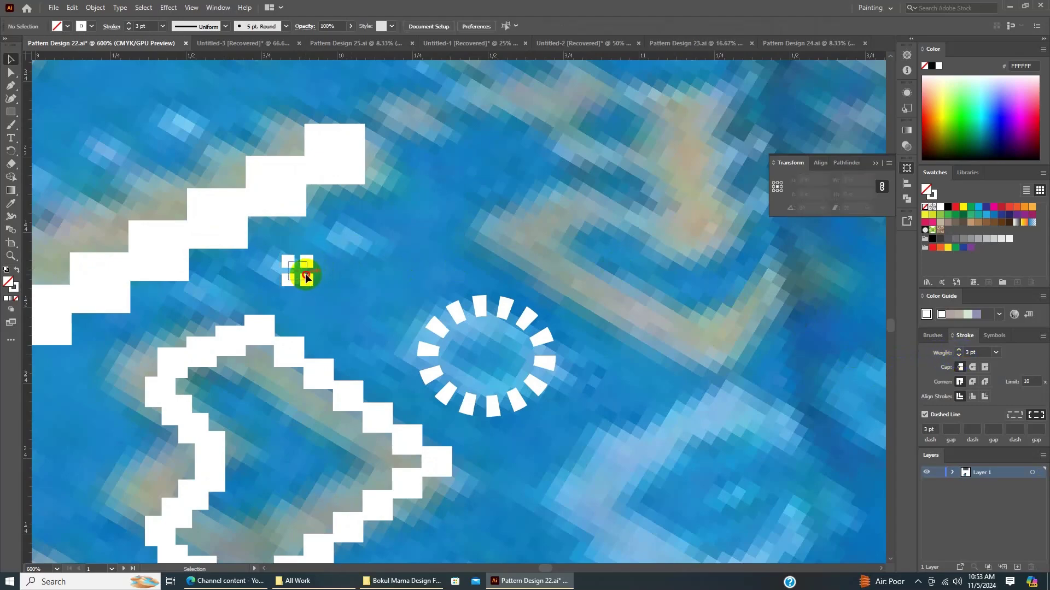
key("ctrl+minus")
key("Return")
Place mirrored copies of the square cluster and dashed circle below, then reposition the top cluster.
left_click(465, 356)
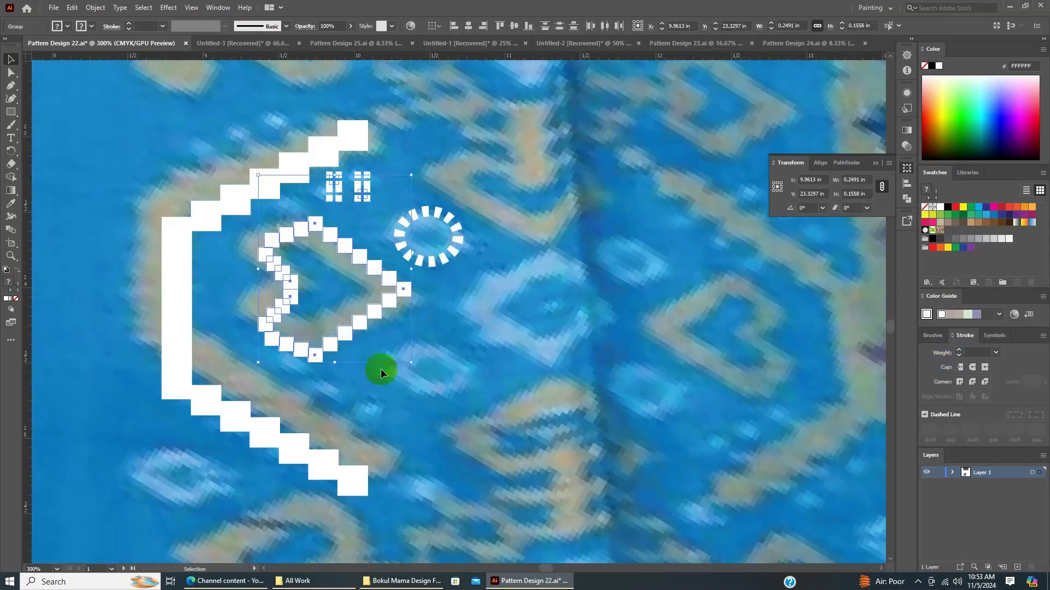
left_click_drag(381, 368, 347, 422)
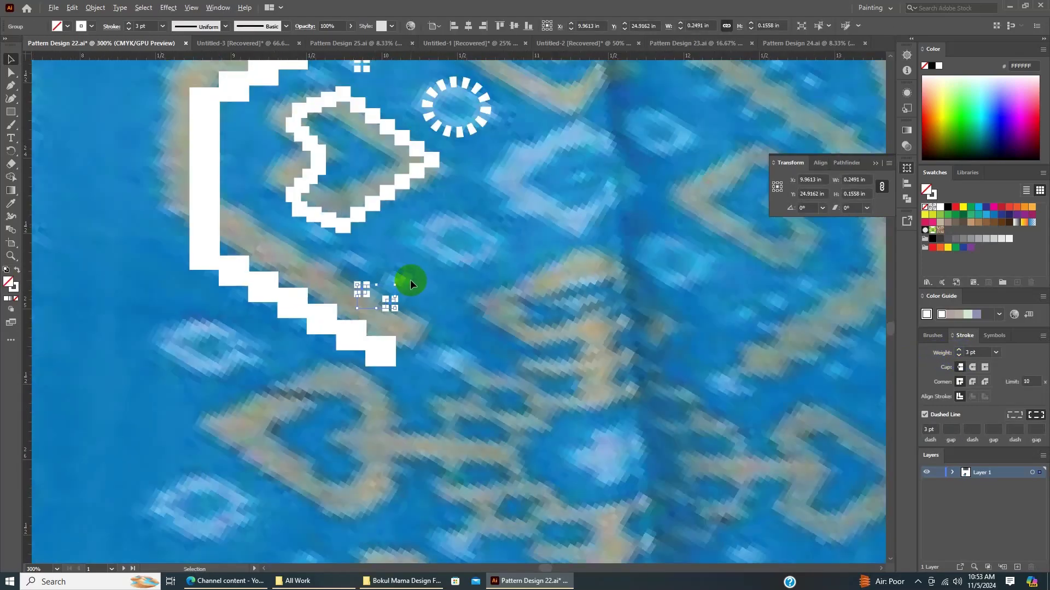
left_click_drag(410, 280, 516, 345)
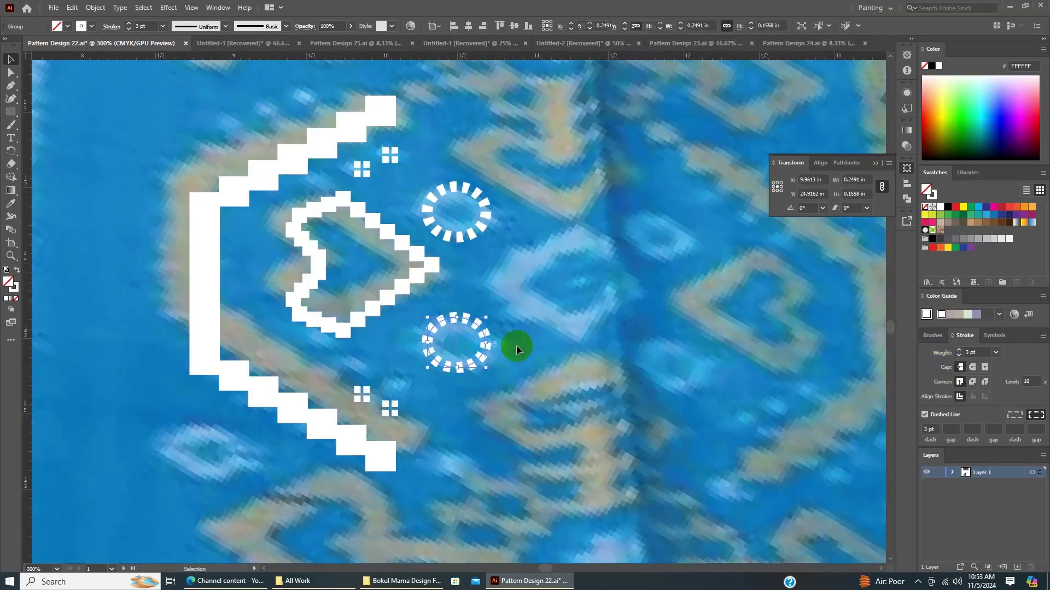
key("ctrl+minus")
left_click(475, 106)
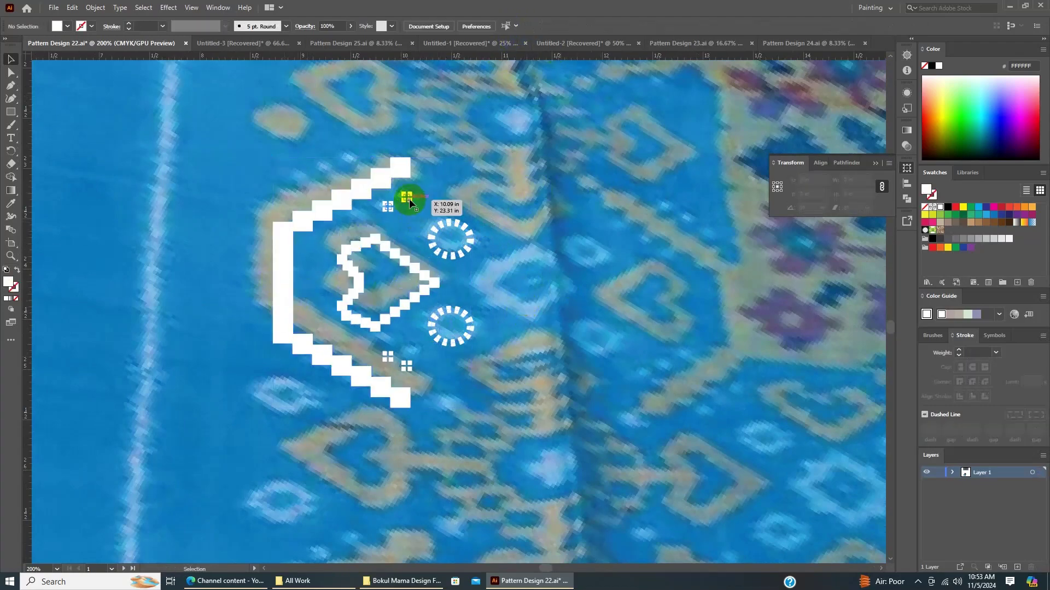
key("ctrl+minus")
mouse_move(544, 192)
left_mouse_down()
mouse_move(445, 244)
mouse_move(475, 285)
left_mouse_up()
left_click(11, 112)
key("ctrl+plus")
key("ctrl+plus")
Raise the dashed diamond's stroke to 5 pt and expand its appearance into solid pieces.
left_click(958, 350)
left_click(959, 350)
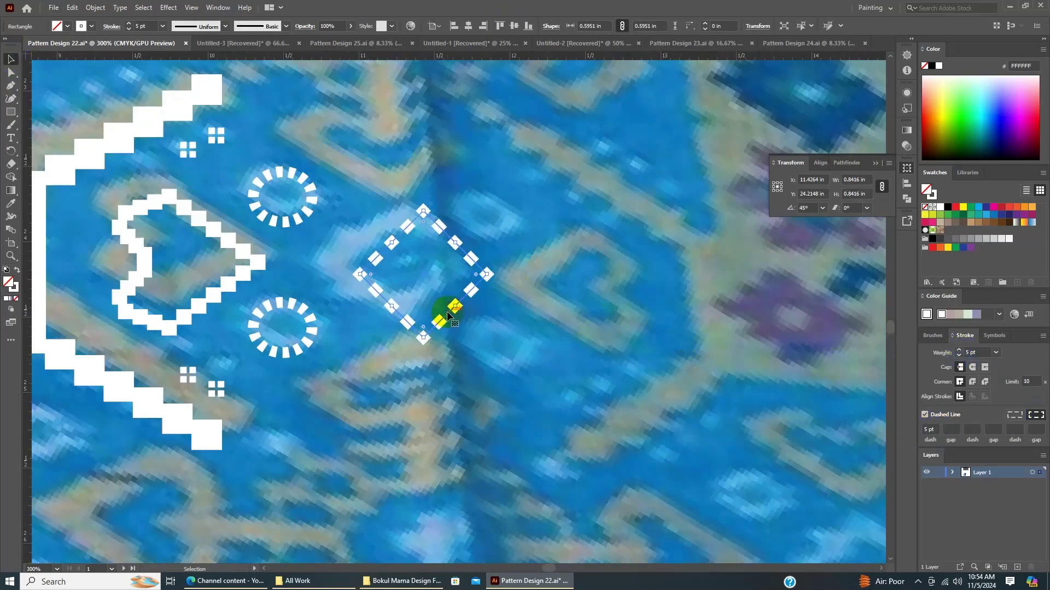
left_click(98, 8)
left_click(222, 196)
left_click(488, 335)
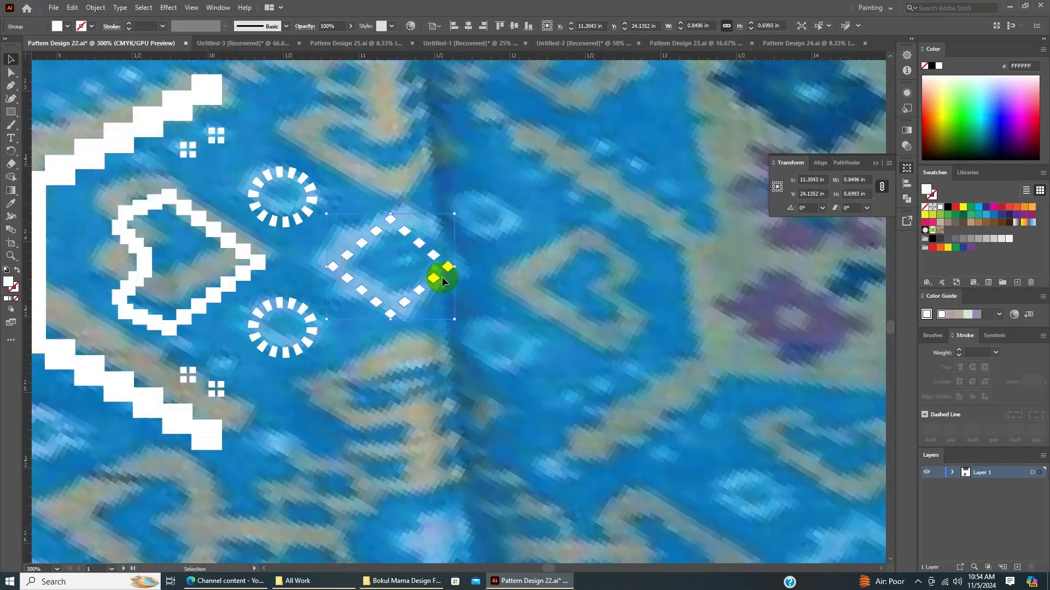
Offset the diamond pieces by 0.005 in with Round joins.
key("ctrl+plus")
left_click(95, 8)
left_click(284, 306)
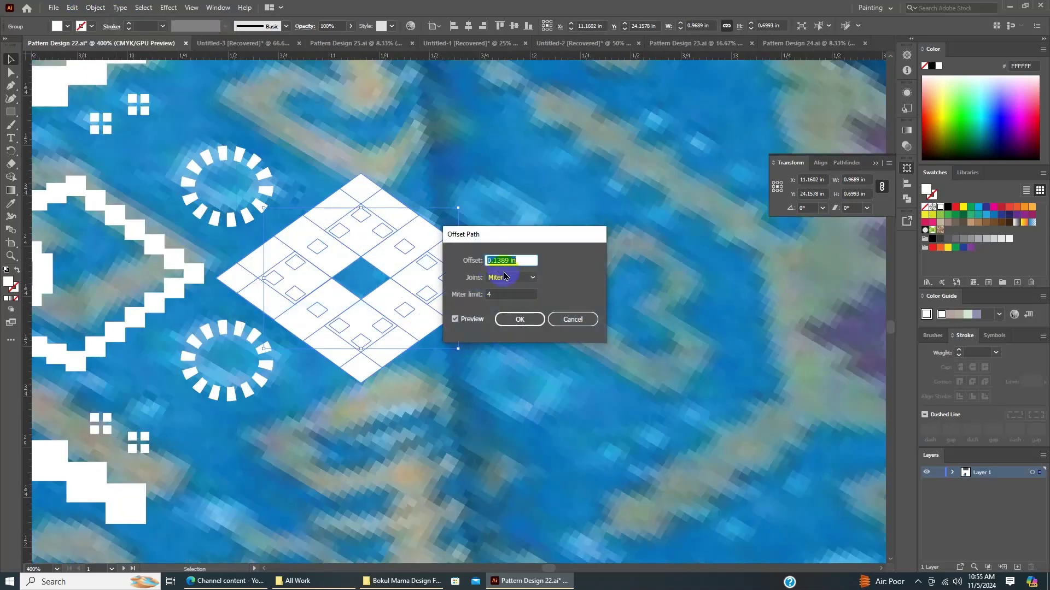
type("0.05")
left_click(529, 276)
left_click(511, 278)
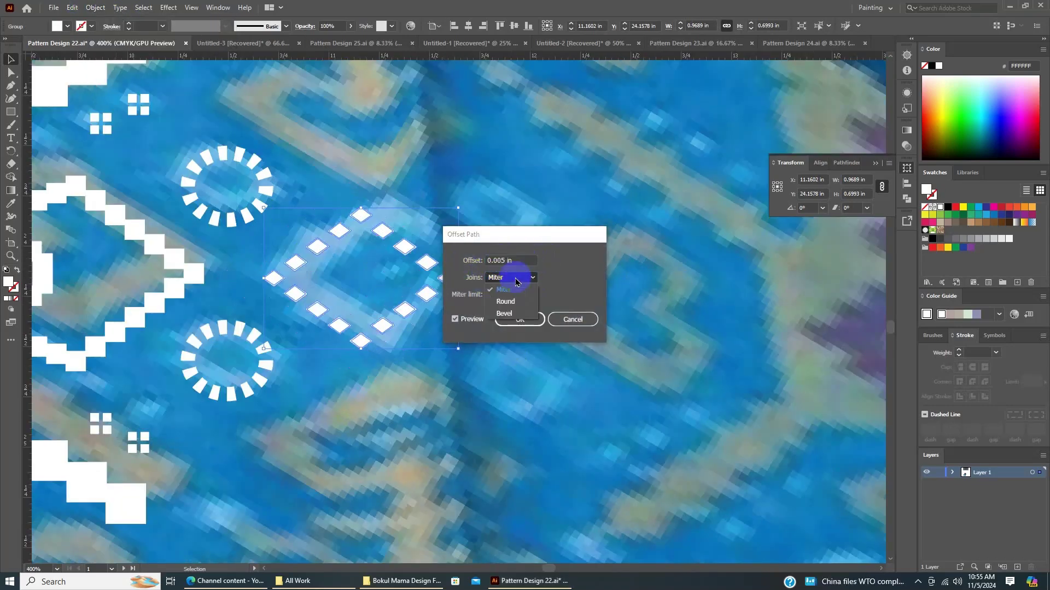
left_click(519, 320)
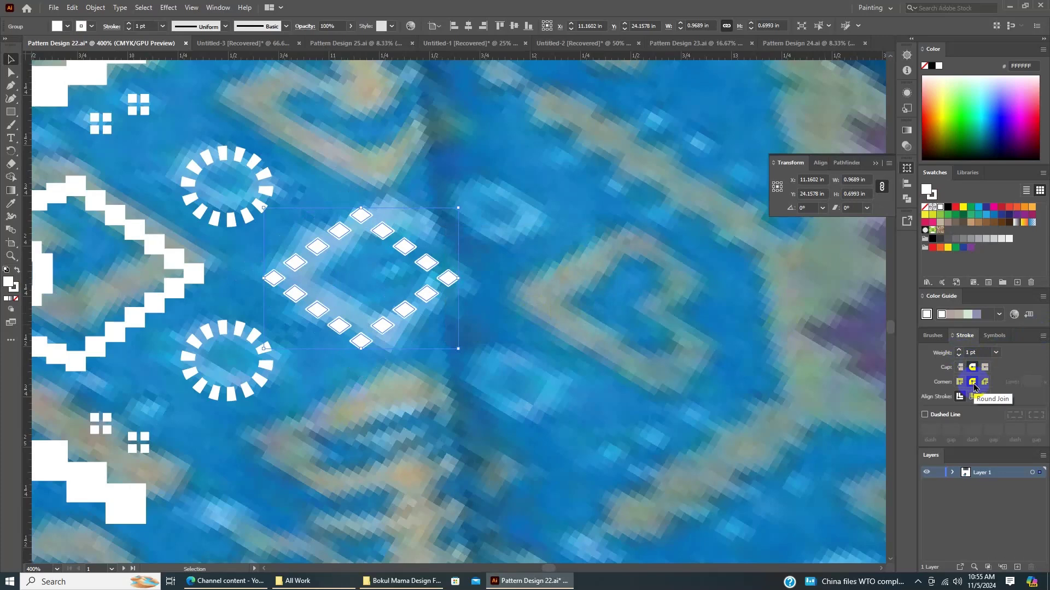
Fill the left border motif group with a tan swatch.
key("ctrl+minus")
key("ctrl+minus")
key("ctrl+minus")
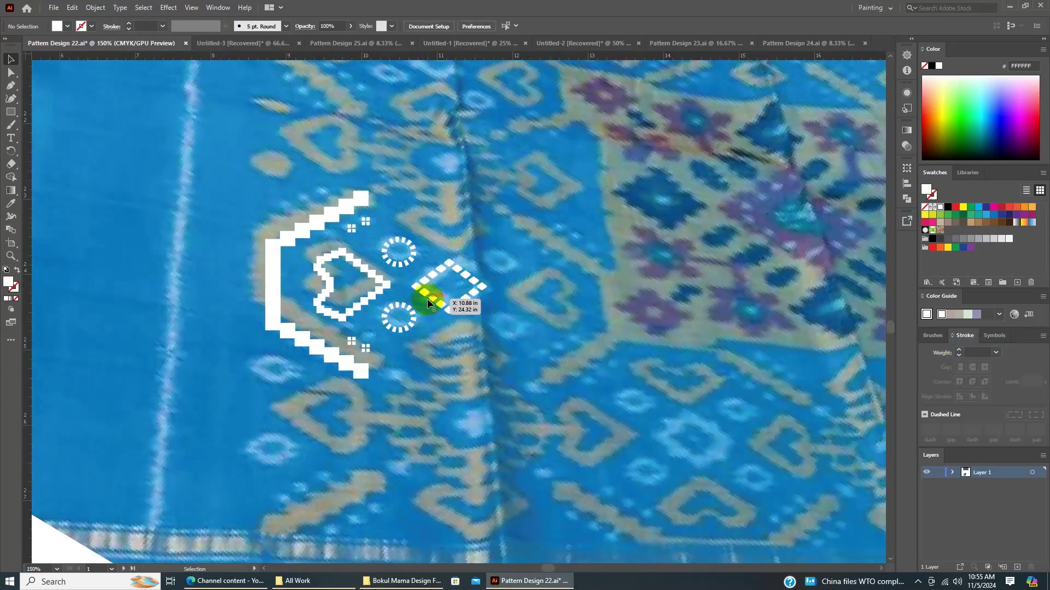
left_click(278, 314)
left_click(978, 217)
left_click(1017, 215)
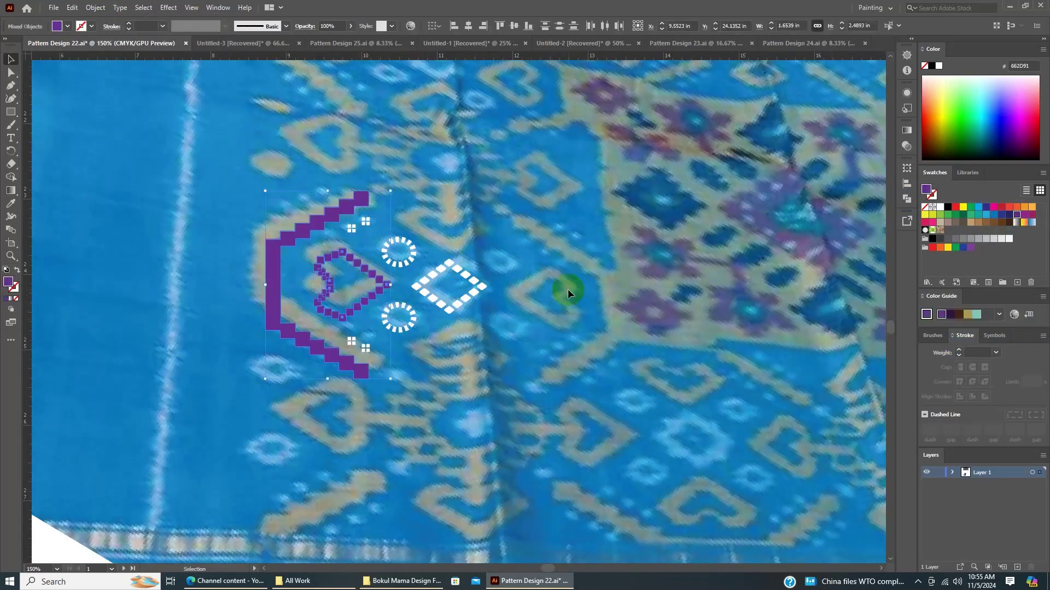
left_click(939, 222)
left_click(469, 258)
Reflect-copy the tan motif and shift the copy to the diamond's right side.
scroll(448, 263, "down", 1)
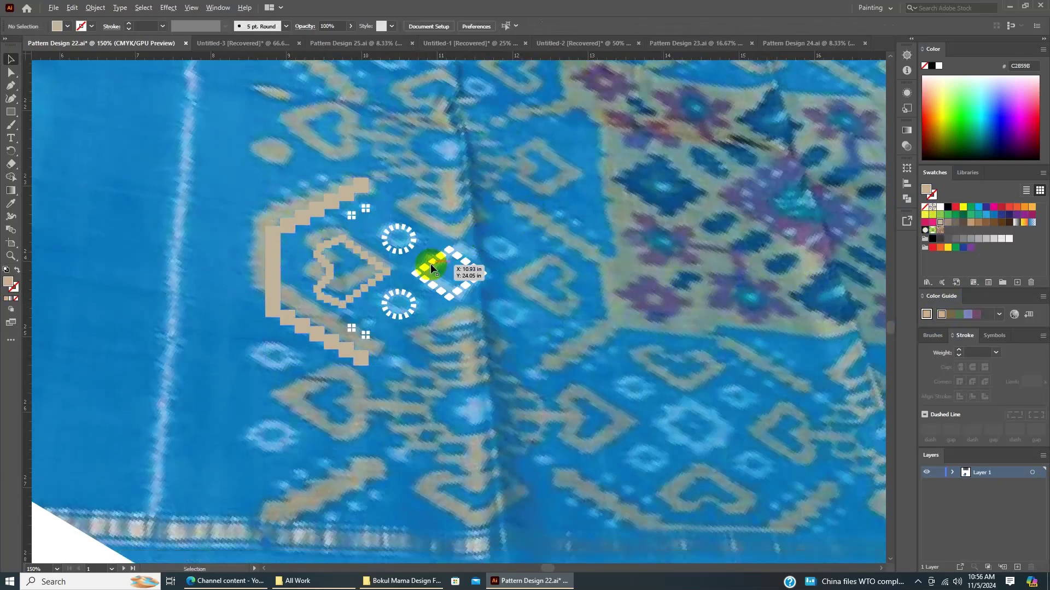
right_click(415, 293)
left_click(536, 460)
left_click(466, 360)
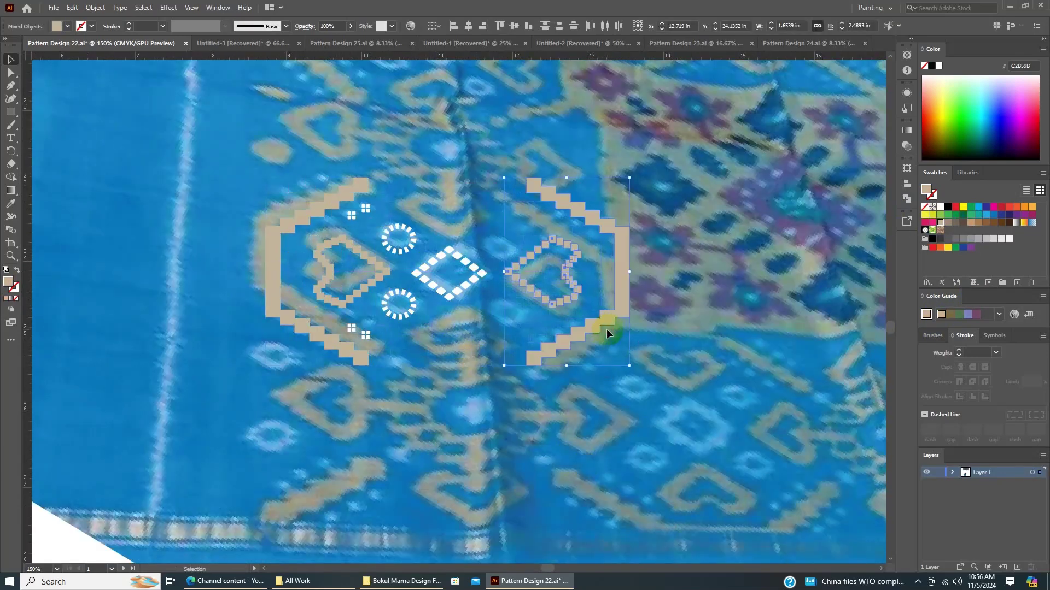
mouse_move(533, 343)
left_mouse_down()
mouse_move(391, 359)
mouse_move(563, 341)
left_mouse_up()
Move the small heart-shaped group below the central diamond.
scroll(563, 333, "down", 3)
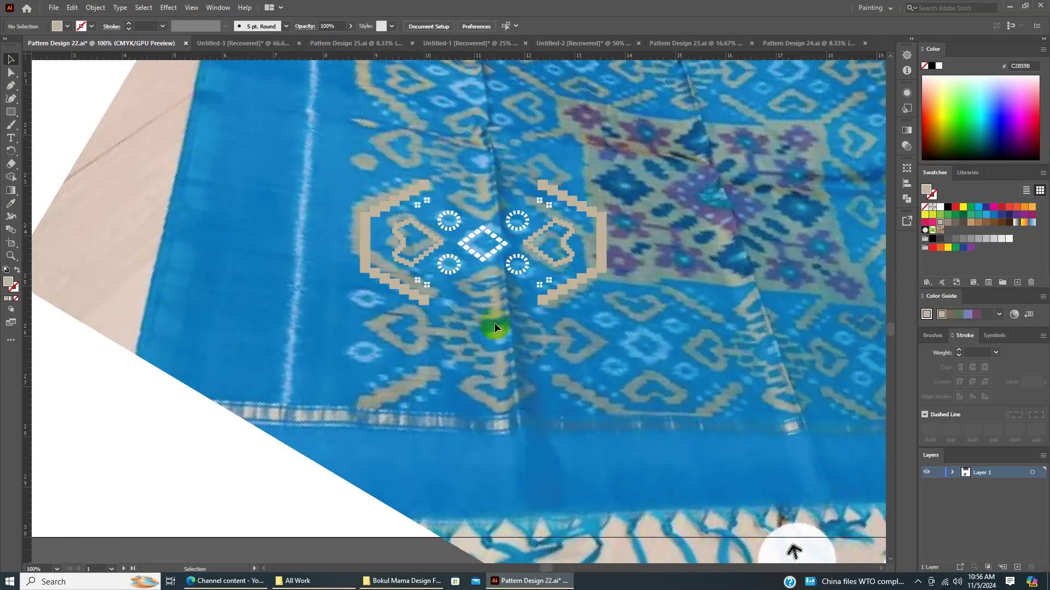
scroll(503, 320, "up", 1)
scroll(513, 356, "down", 2)
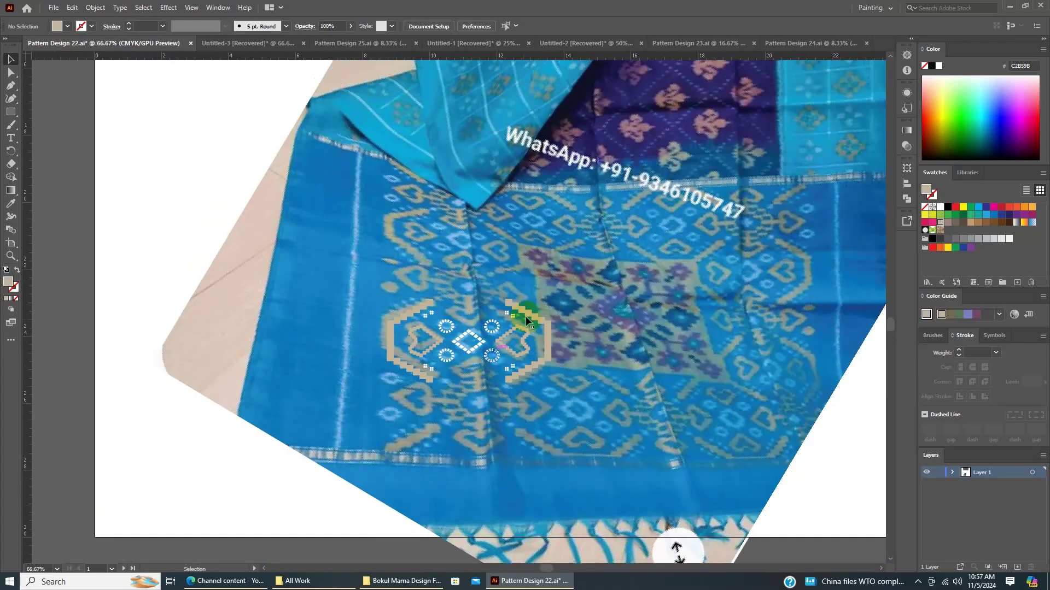
scroll(526, 316, "up", 4)
scroll(473, 438, "down", 2)
left_click(476, 323)
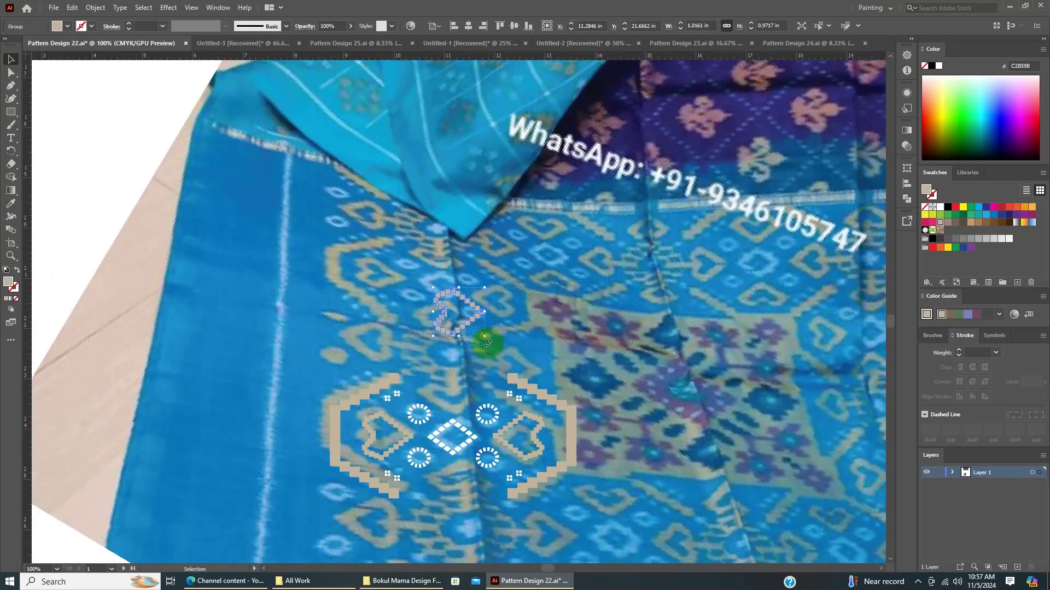
scroll(666, 188, "down", 1)
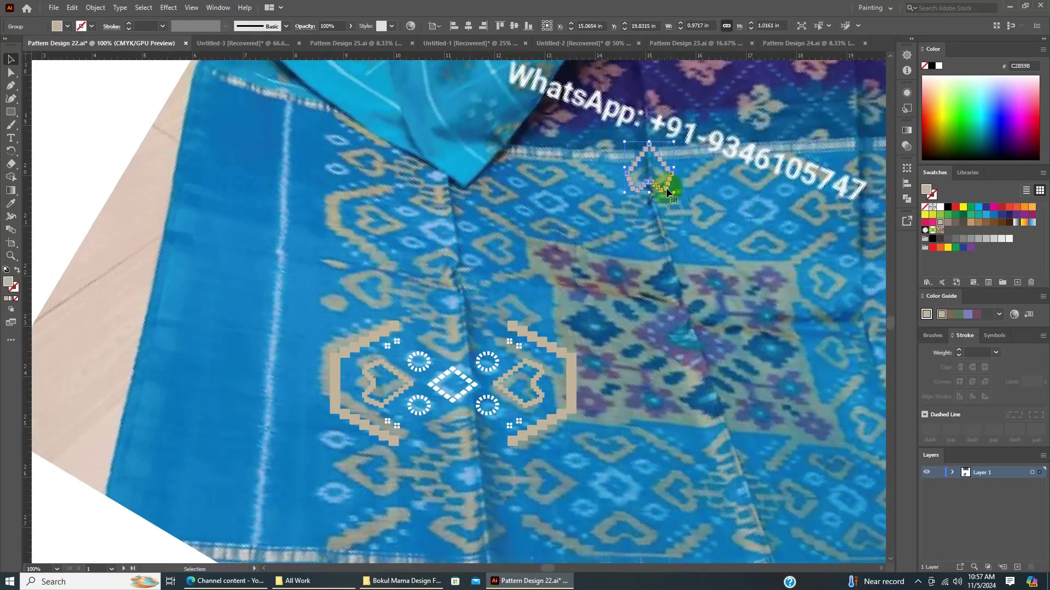
scroll(479, 412, "up", 3)
scroll(480, 328, "down", 1)
scroll(484, 313, "down", 1)
left_click_drag(684, 246, 494, 328)
Shorten the stem under the heart motif by dragging its anchor points up with Direct Selection.
left_click(8, 117)
scroll(437, 266, "up", 4)
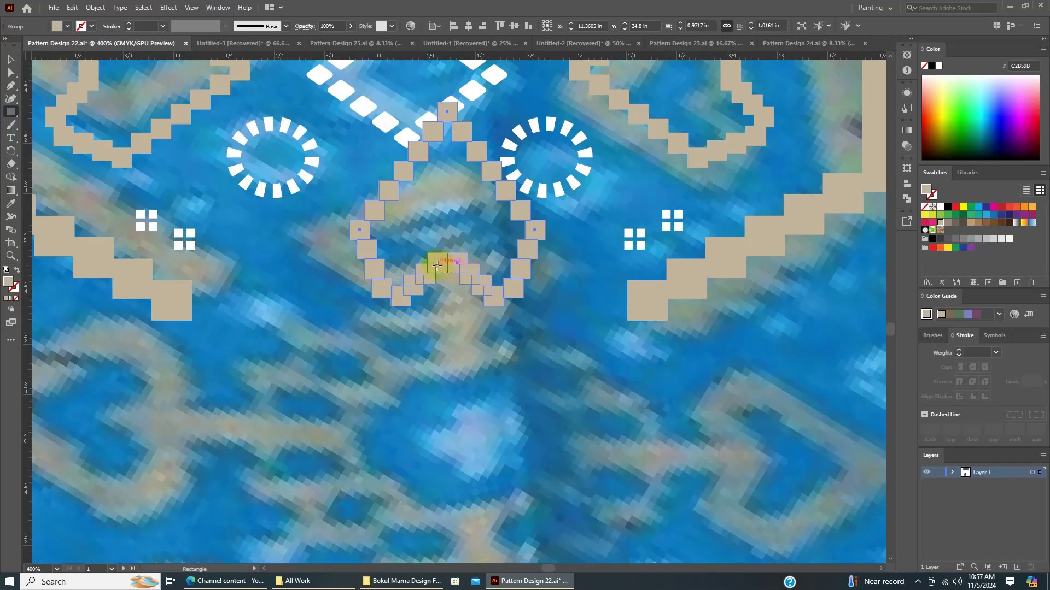
left_click(10, 72)
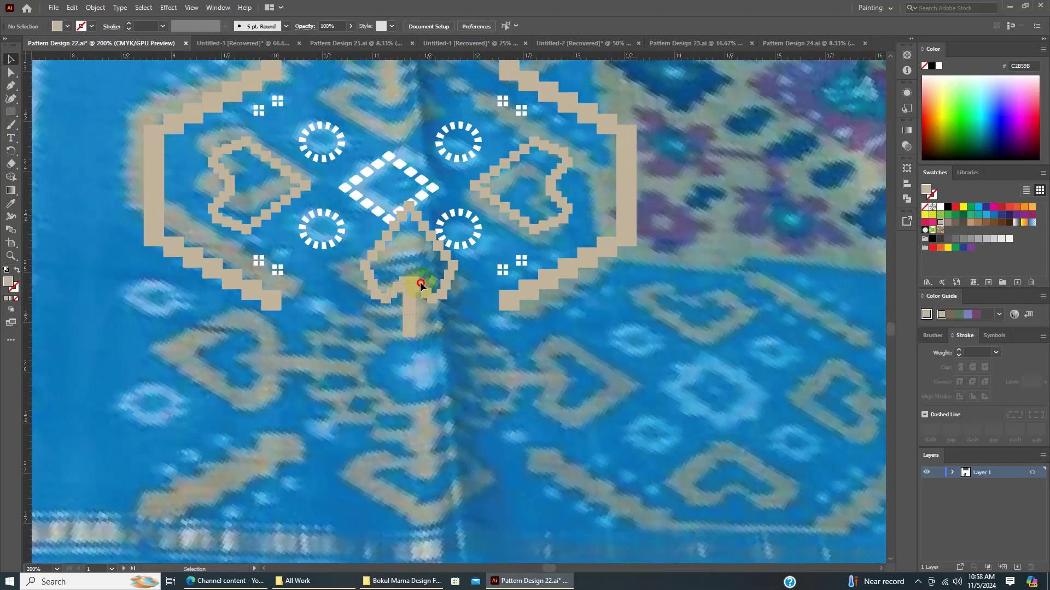
scroll(412, 328, "up", 2)
left_click_drag(412, 341, 412, 331)
scroll(412, 331, "down", 3)
key("v")
scroll(504, 335, "down", 1)
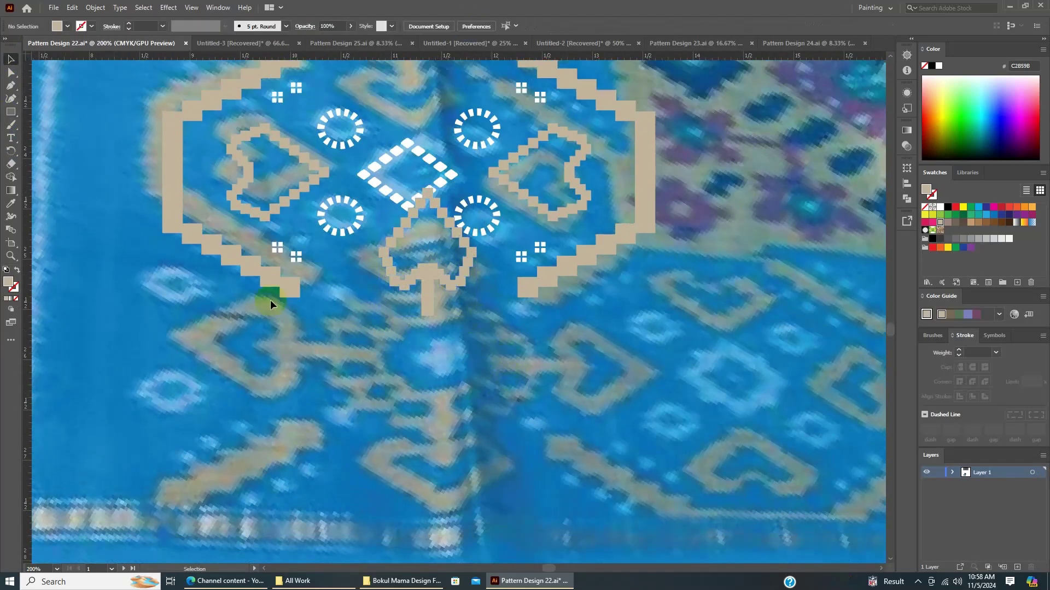
Draw a circle below the arrow stem and copy an existing dashed circle's style onto it.
left_click_drag(469, 407, 468, 408)
key("i")
left_click(490, 227)
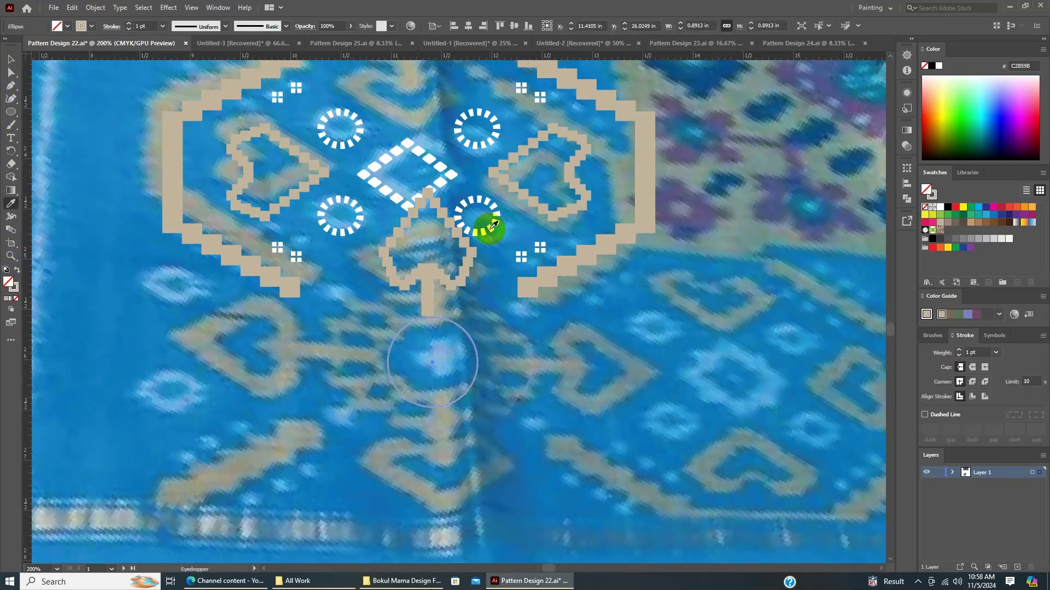
left_click(444, 288)
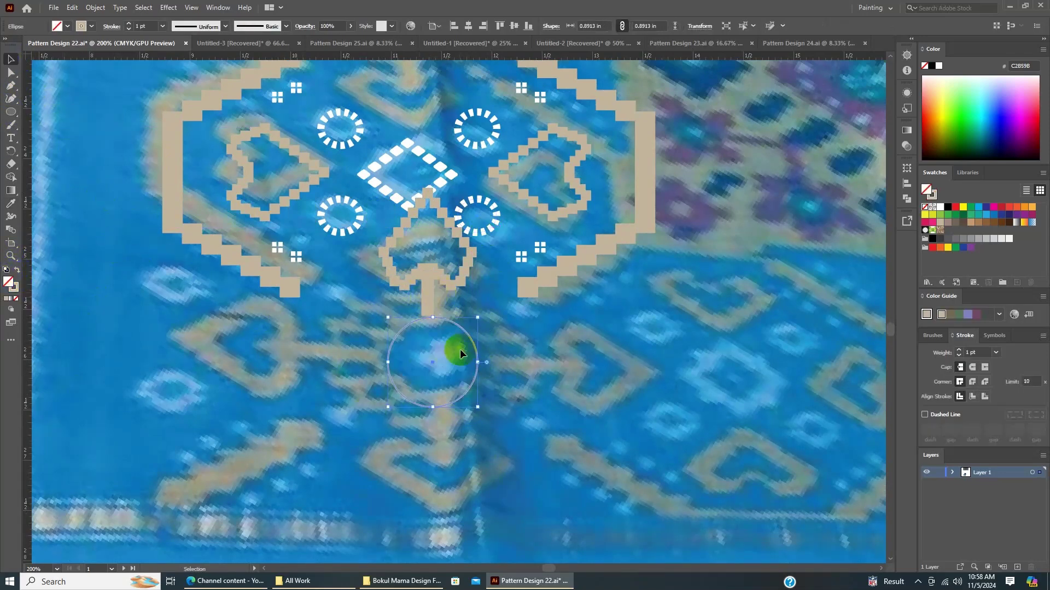
Make the new circle's dashed outline tan, then deselect it.
double_click(13, 287)
key("Escape")
key("i")
left_click(574, 227)
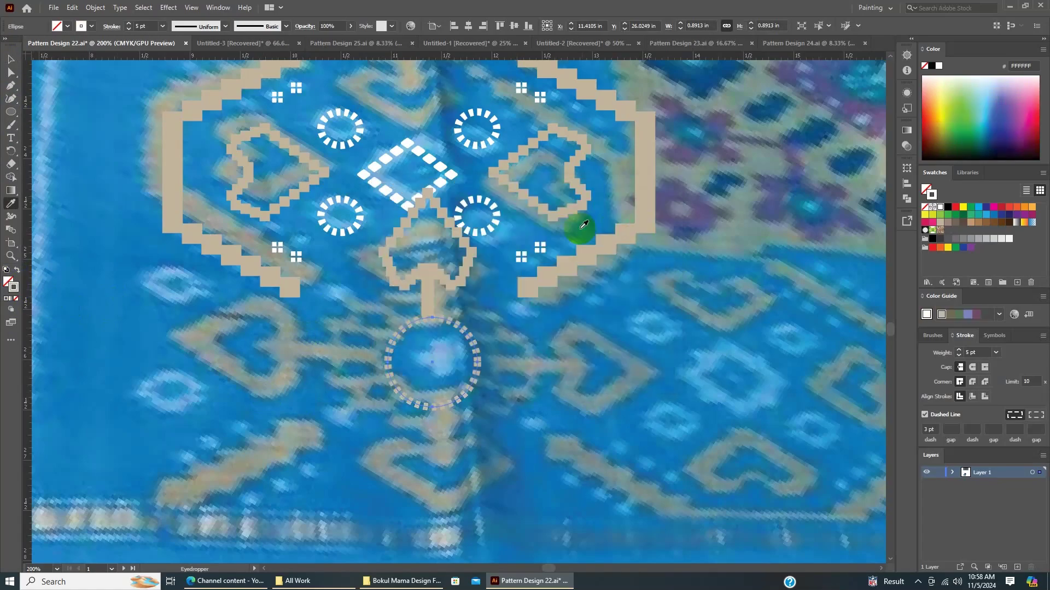
key("v")
scroll(470, 392, "up", 1)
left_click(547, 382)
scroll(507, 411, "down", 2)
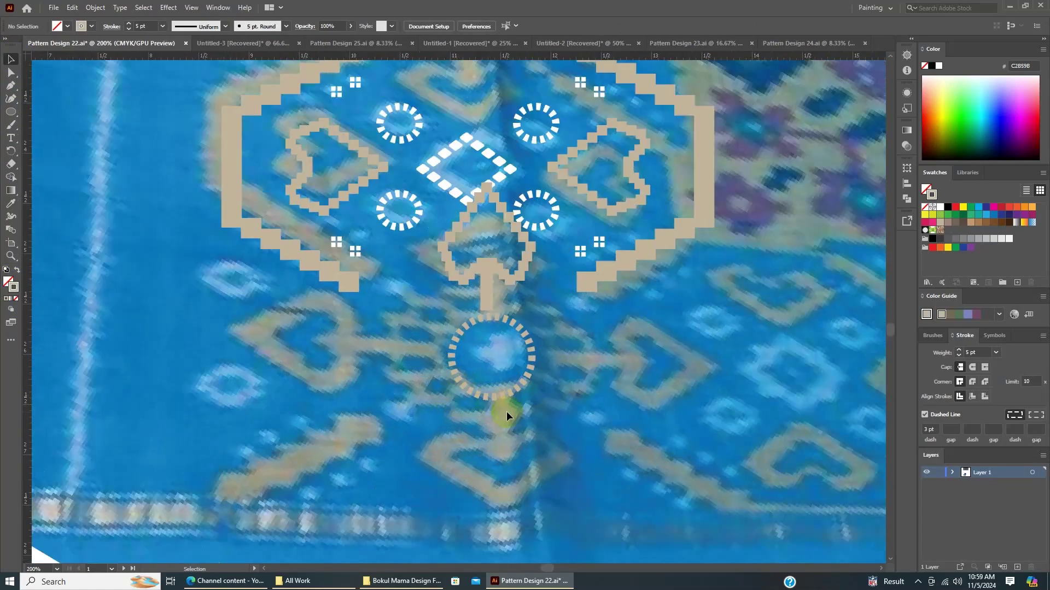
Select the freeform drawing tool and scroll to review the dashed circle.
left_click(12, 88)
scroll(698, 356, "down", 2)
scroll(668, 282, "up", 3)
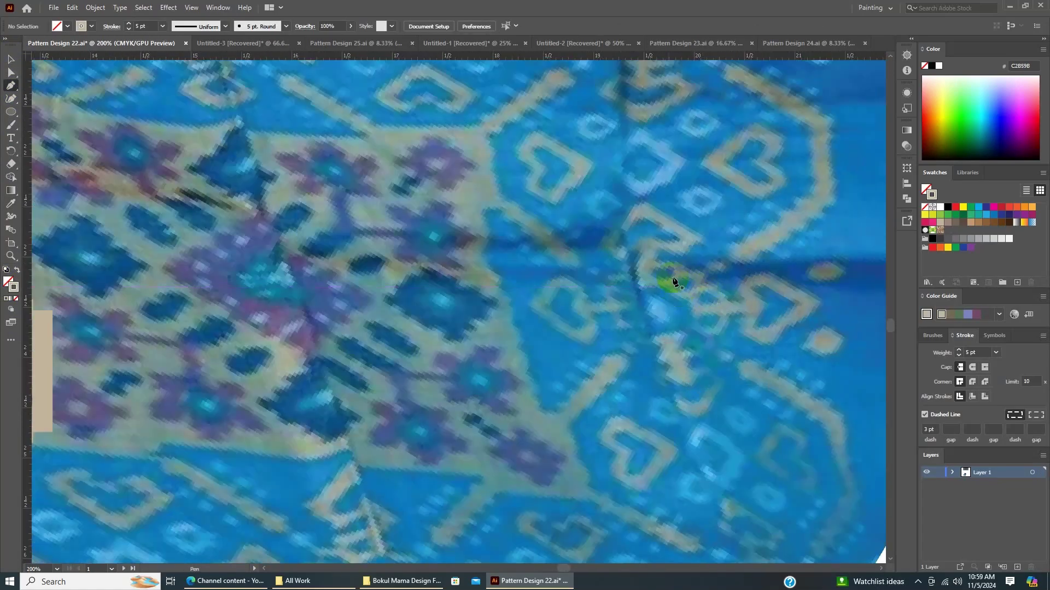
scroll(687, 364, "down", 3)
scroll(662, 308, "up", 3)
scroll(661, 308, "down", 3)
scroll(468, 323, "up", 3)
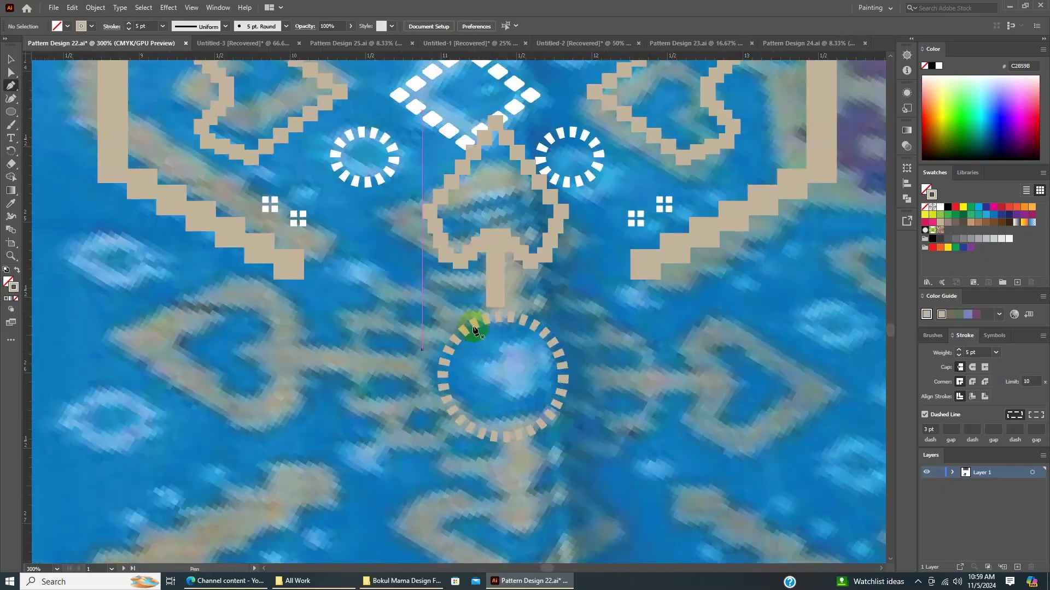
scroll(468, 323, "up", 1)
scroll(334, 332, "up", 2)
Draw a square around the dashed circle.
key("m")
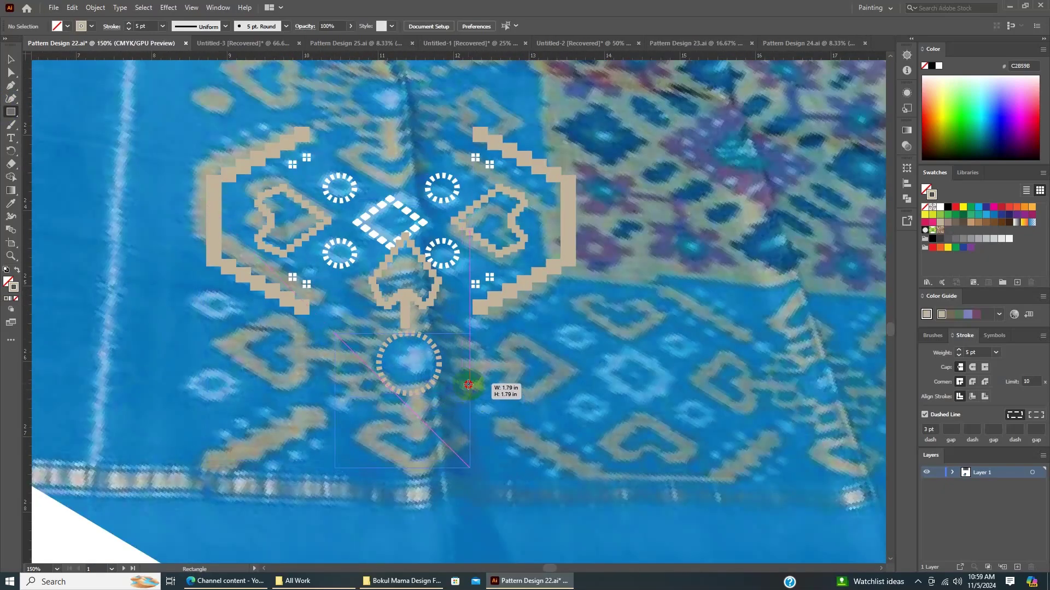
left_click_drag(467, 394, 468, 393)
scroll(469, 347, "down", 1)
scroll(454, 412, "down", 1)
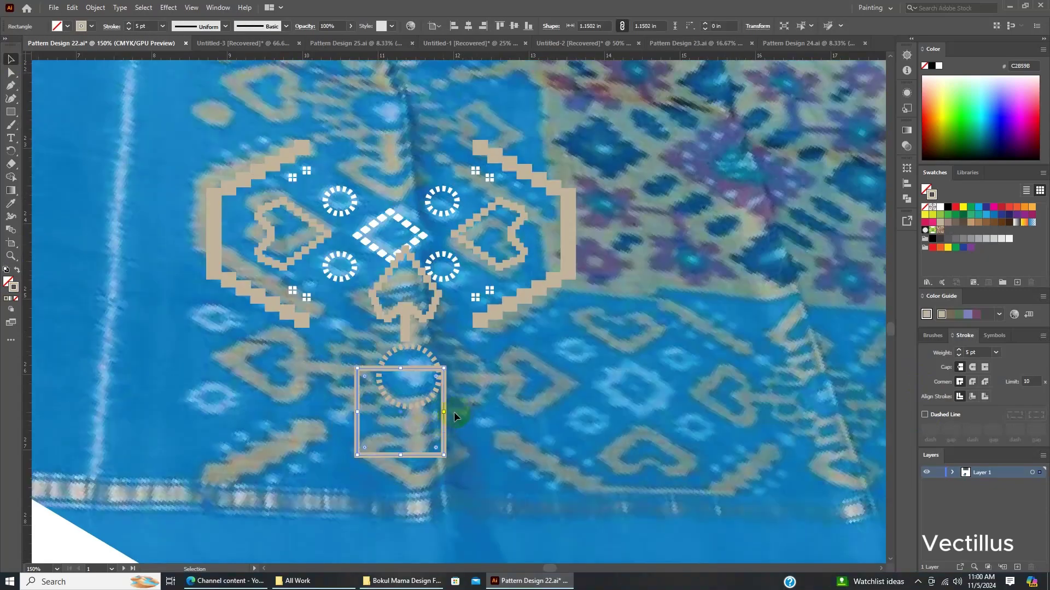
scroll(457, 361, "down", 1)
key("v")
scroll(457, 361, "down", 1)
Centre the arrow-shaped motif horizontally over the square.
left_click(440, 383)
scroll(440, 383, "up", 3)
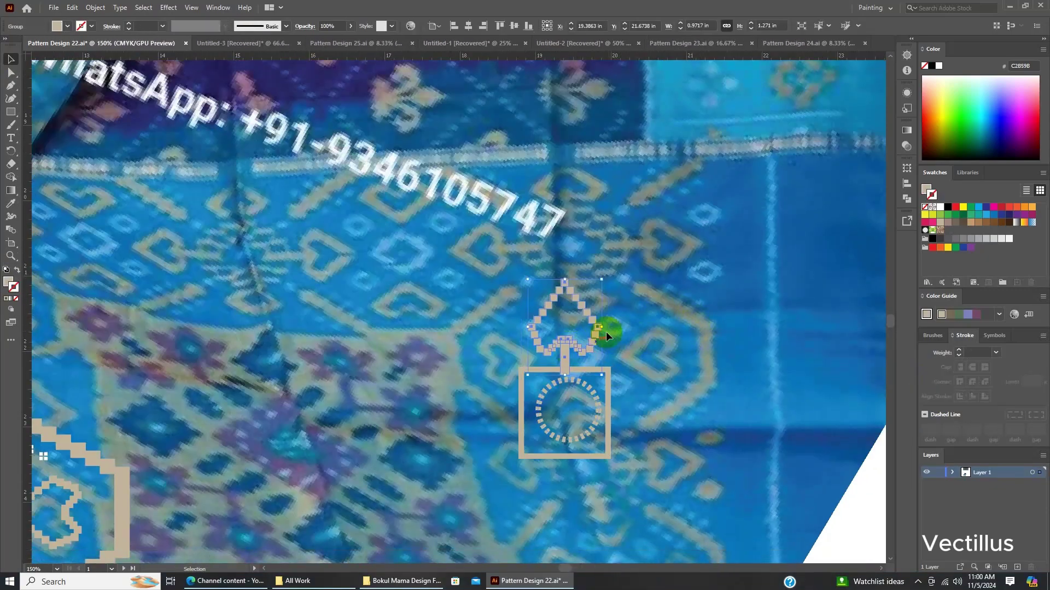
left_click(468, 26)
scroll(614, 367, "down", 1)
Move the square slightly down and flatten it to about half its height.
left_click(613, 430)
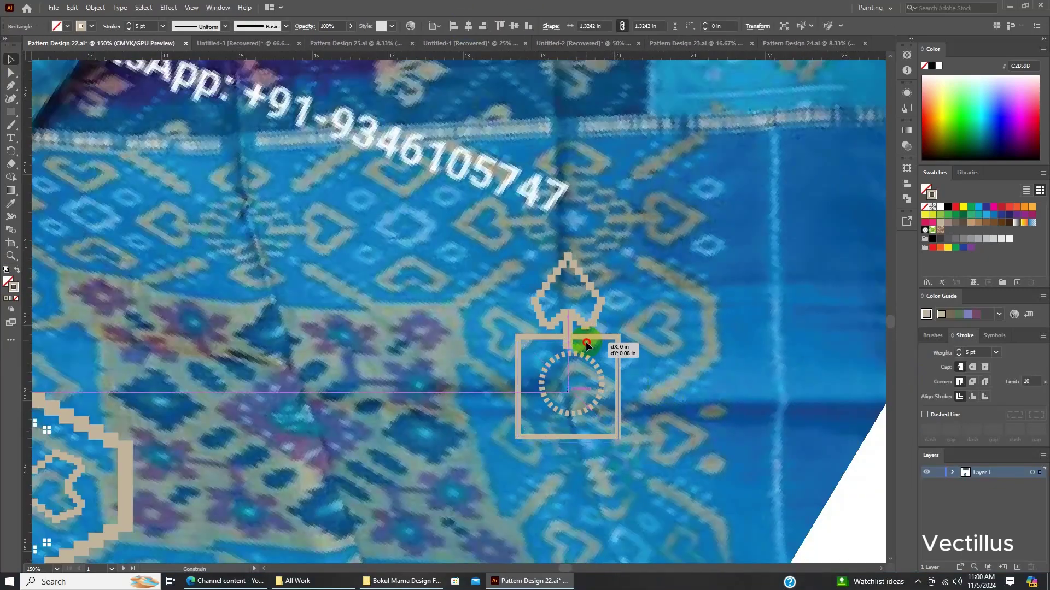
left_click_drag(586, 345, 586, 351)
left_click_drag(607, 422, 574, 376)
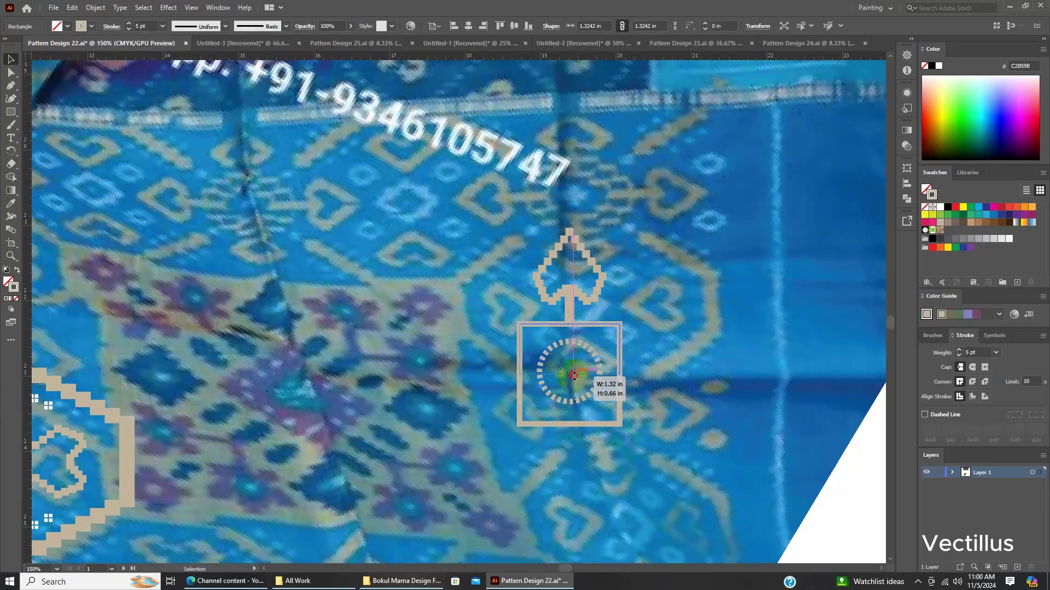
scroll(601, 355, "down", 1)
left_click(620, 333)
left_click(559, 418)
scroll(596, 282, "up", 3)
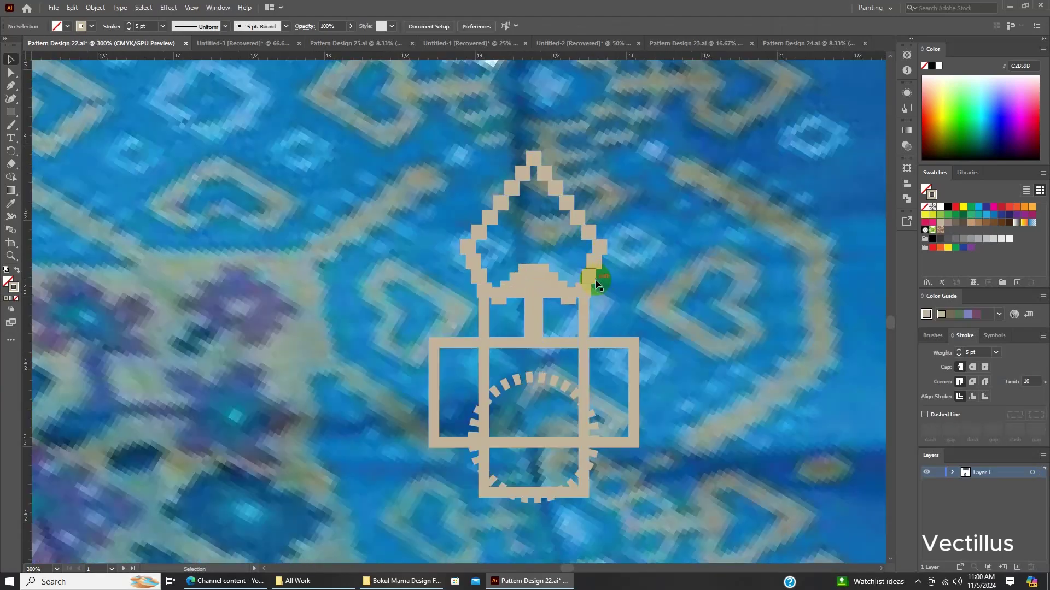
Move the arrow motif up onto its stem.
left_click_drag(589, 224, 589, 224)
scroll(609, 320, "down", 2)
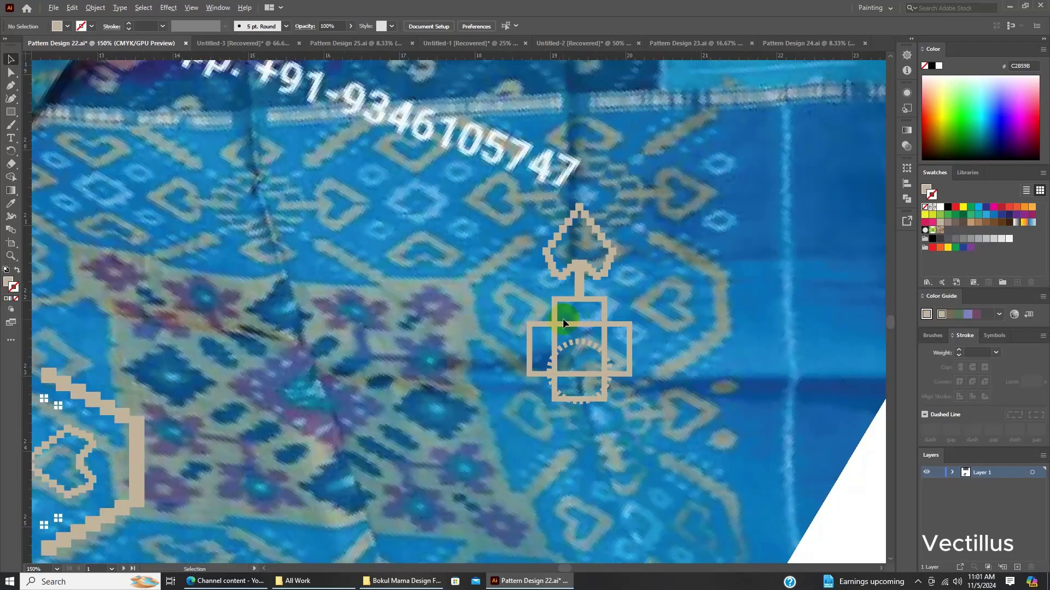
scroll(593, 332, "up", 1)
scroll(592, 332, "down", 1)
scroll(641, 326, "up", 1)
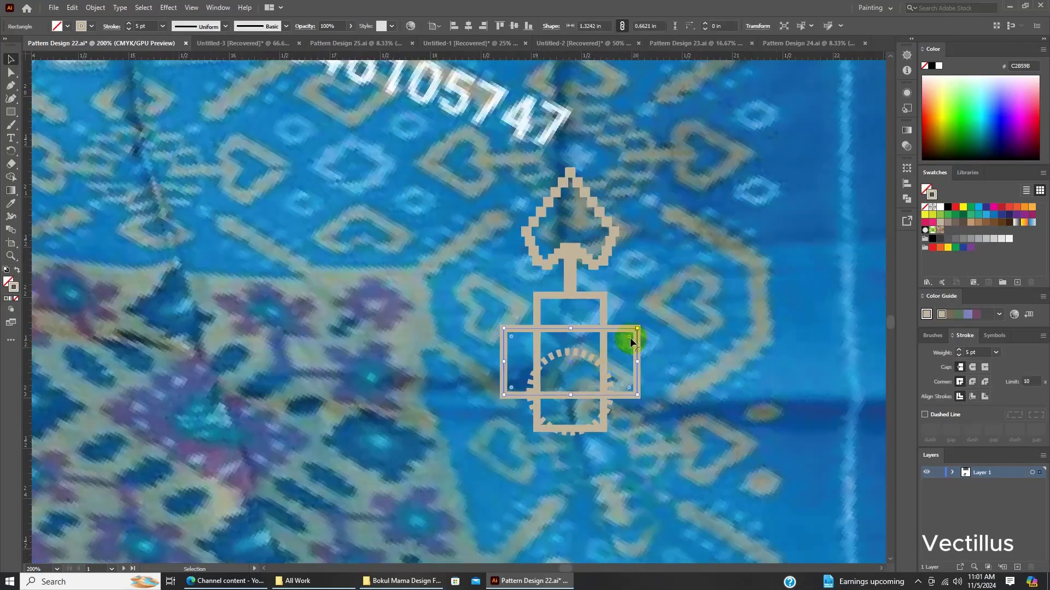
scroll(630, 337, "up", 3)
Shorten the rectangle crossing the square.
left_click_drag(458, 320, 458, 389)
scroll(566, 369, "down", 1)
scroll(598, 381, "down", 3)
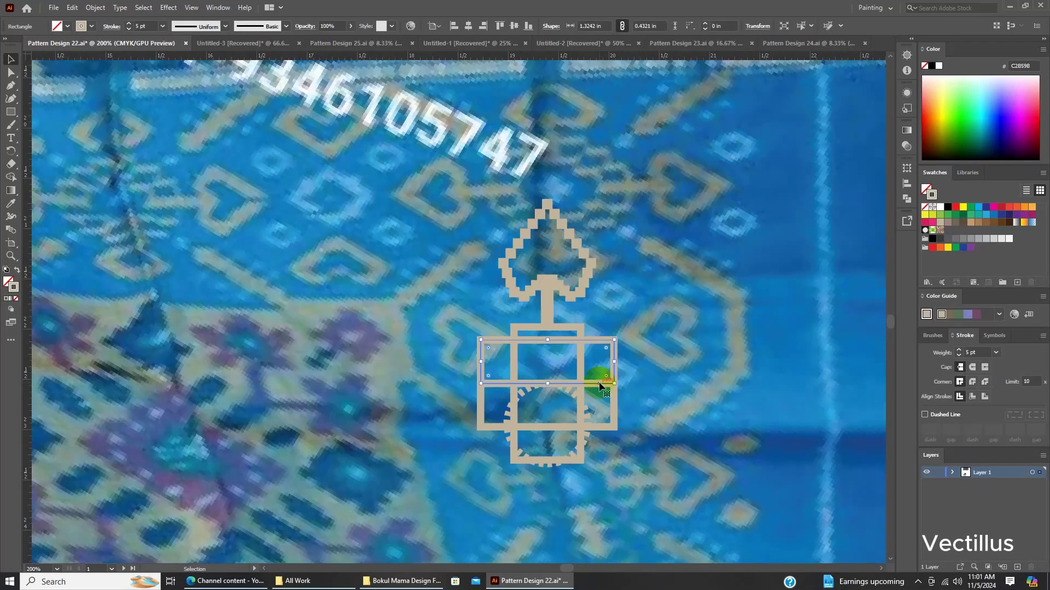
scroll(614, 346, "up", 2)
scroll(567, 342, "up", 1)
left_click(565, 350)
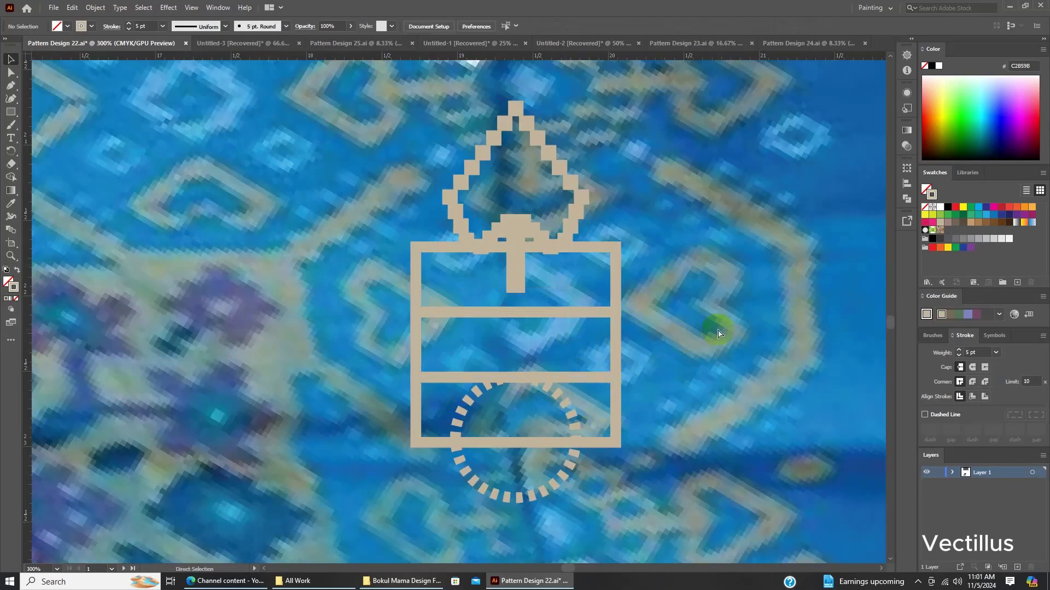
Rotate a copy of the bars 270° into vertical dividers.
left_click_drag(415, 496, 416, 496)
scroll(661, 267, "down", 3)
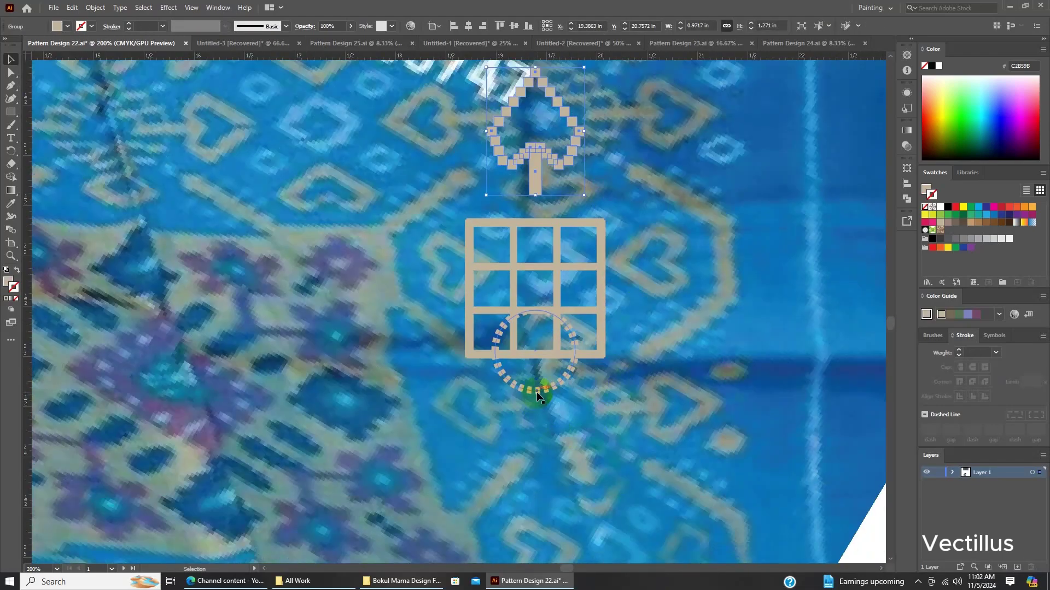
scroll(633, 414, "up", 2)
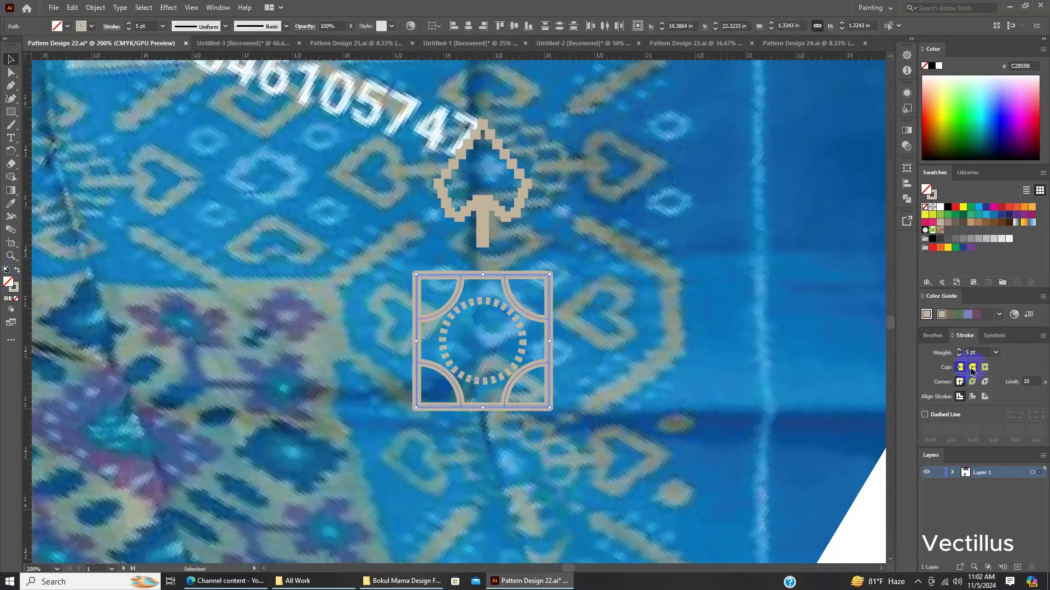
Give the frame strokes Round Cap and Round Join, and extend the arrow stem to the square.
left_click(972, 367)
left_click(589, 287)
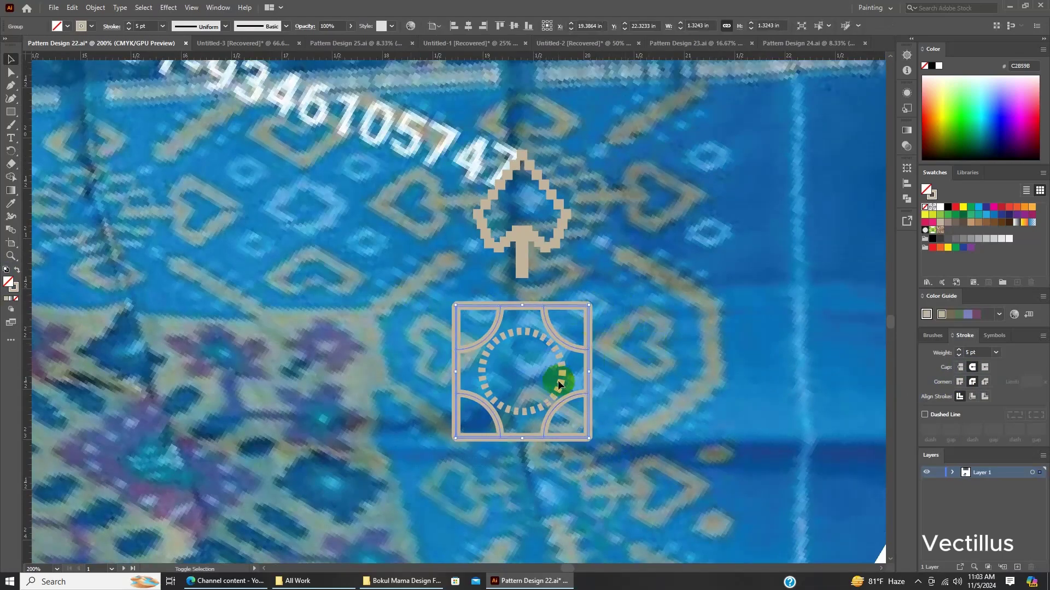
left_click(586, 282)
scroll(586, 282, "up", 1)
left_click_drag(469, 252, 469, 295)
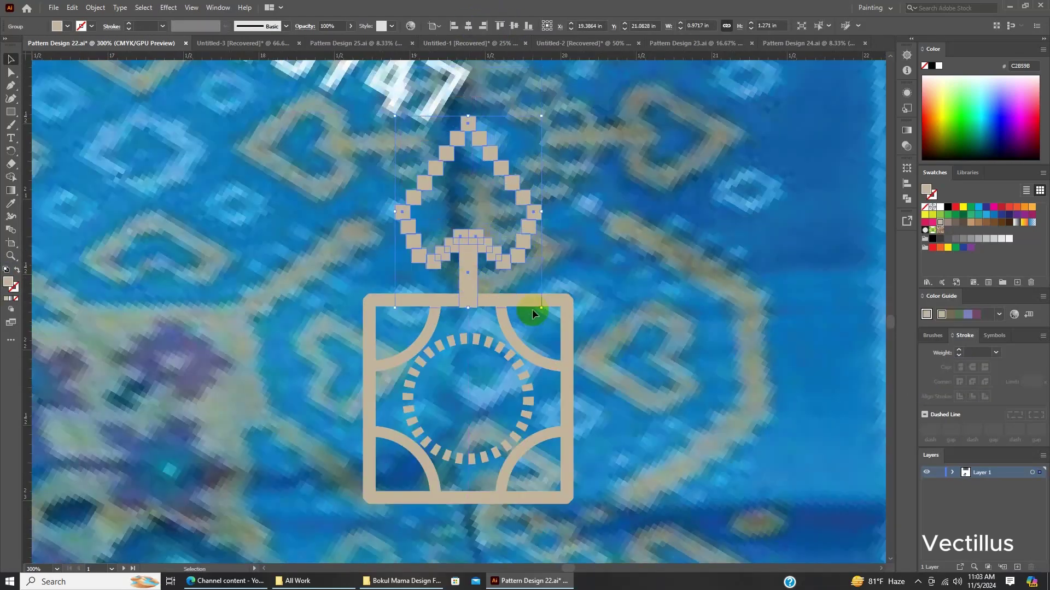
Reflect a copy of the arrow top below the square and add rotated copies on both sides.
left_click(544, 226)
scroll(492, 235, "up", 2)
scroll(497, 202, "up", 2)
scroll(494, 206, "down", 3)
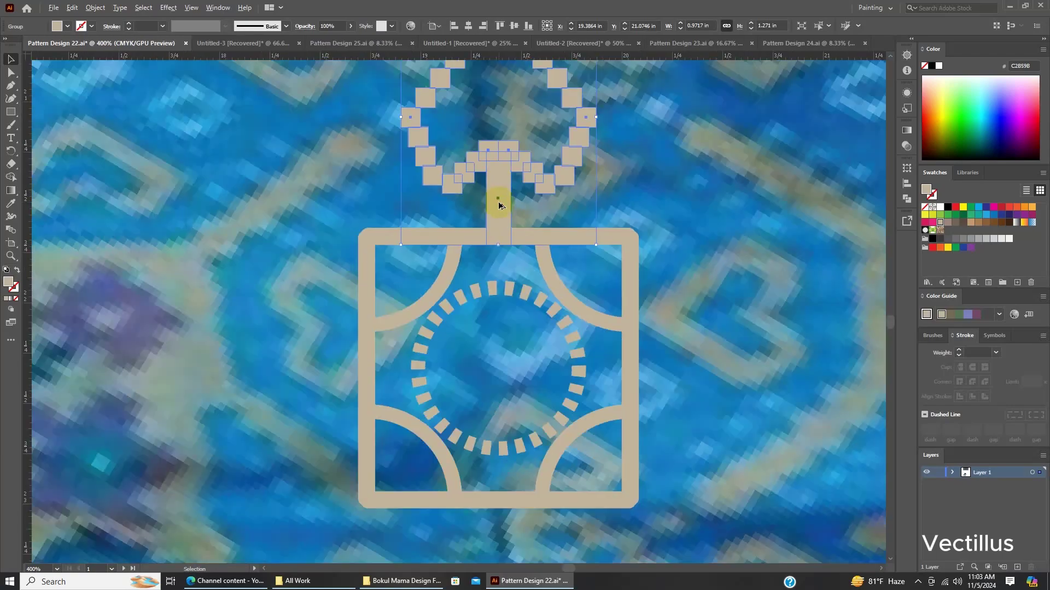
scroll(494, 206, "down", 1)
right_click(511, 181)
left_click(650, 360)
left_click(511, 352)
left_click_drag(497, 159, 516, 424)
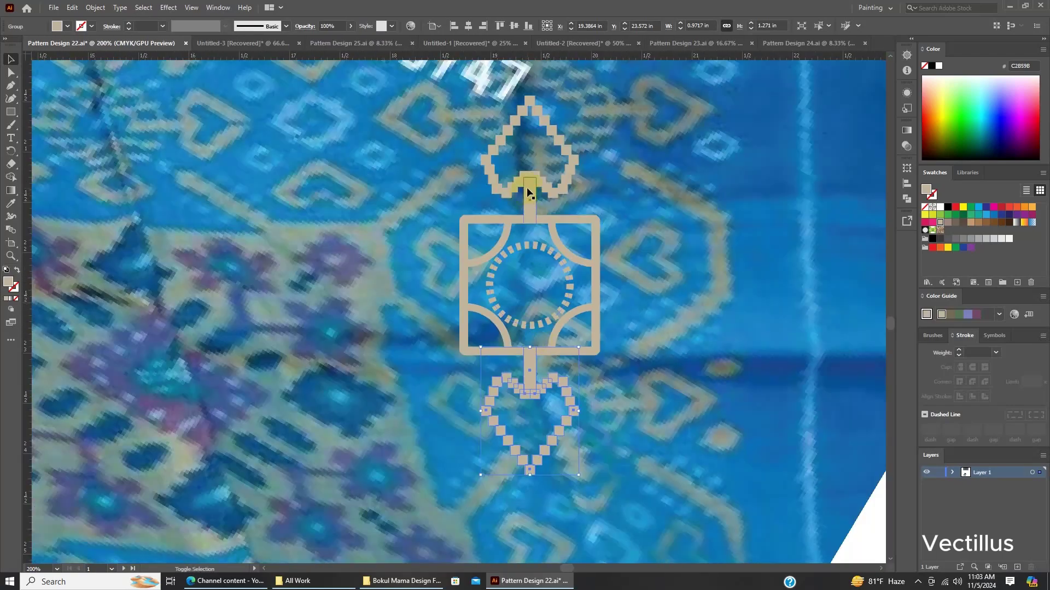
key("ctrl+d")
scroll(618, 205, "down", 2)
scroll(619, 206, "up", 2)
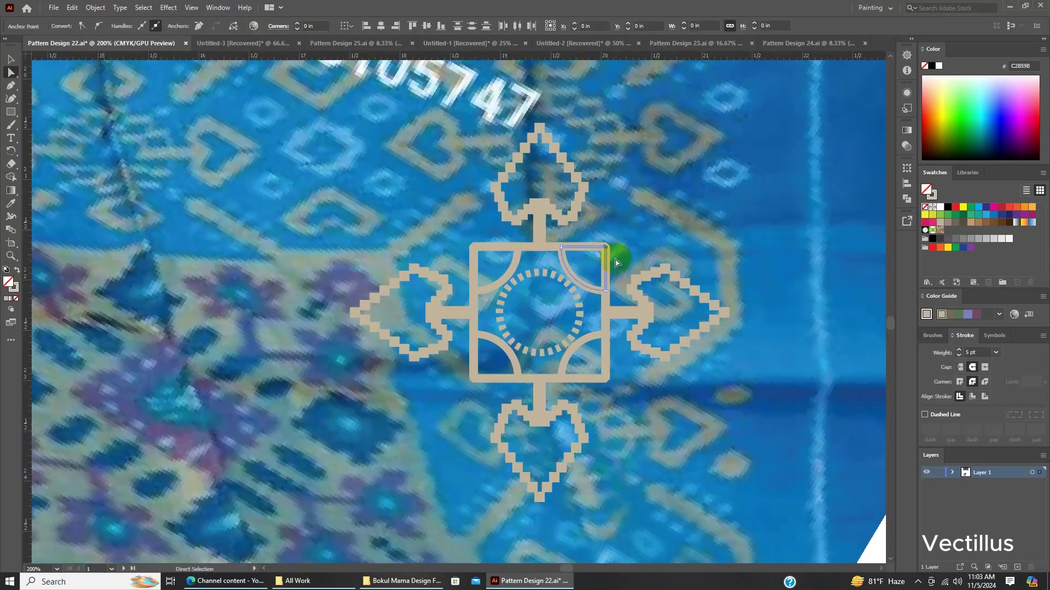
Lower the frame's stroke weight and scale the rounded frame to 1.32 in.
key("a")
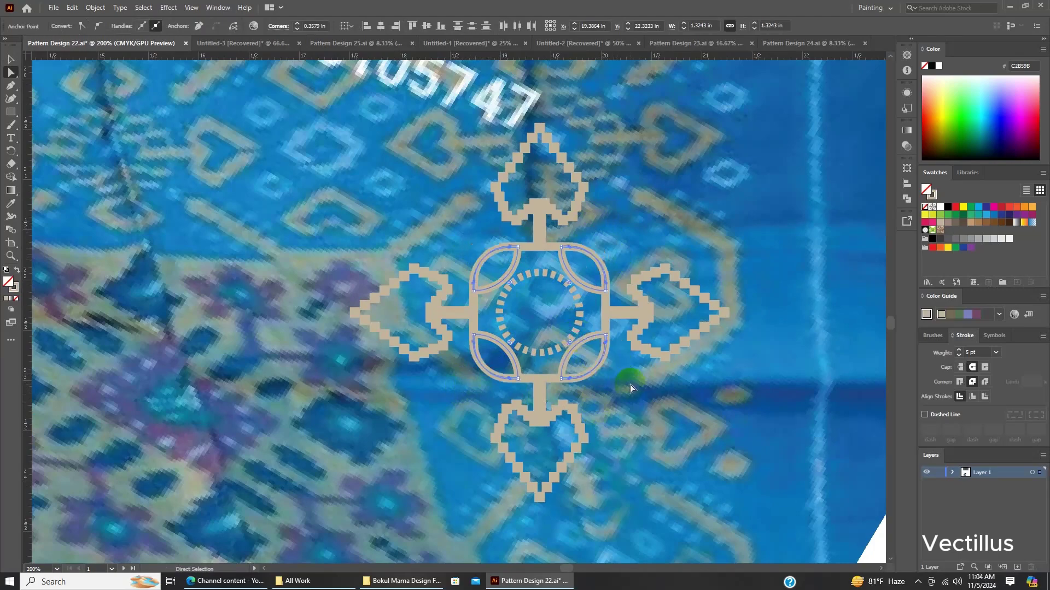
scroll(630, 388, "down", 1)
left_click(541, 277)
key("ctrl+equal")
key("ctrl+equal")
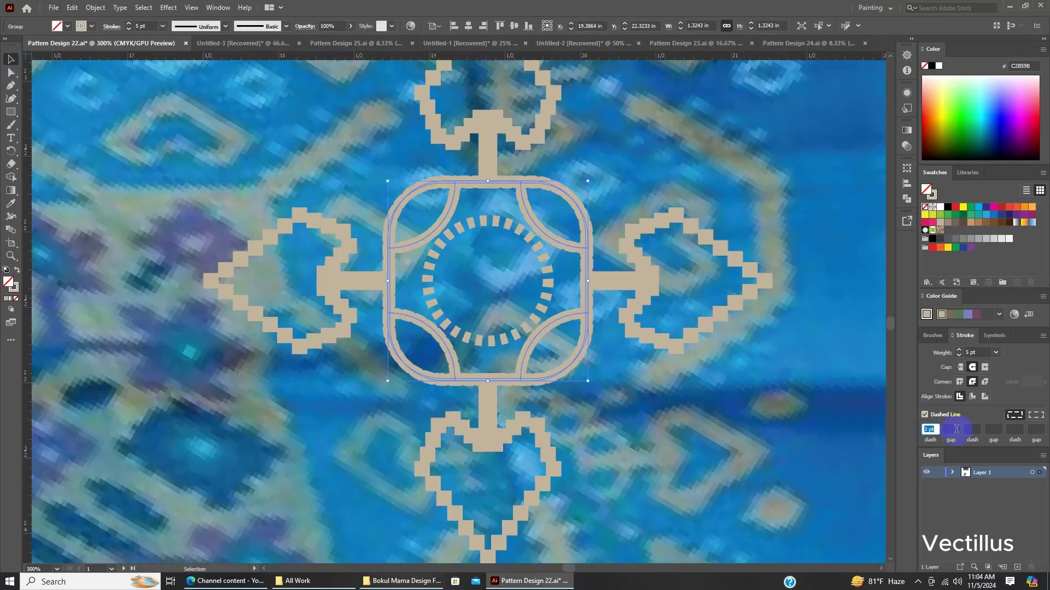
left_click(957, 356)
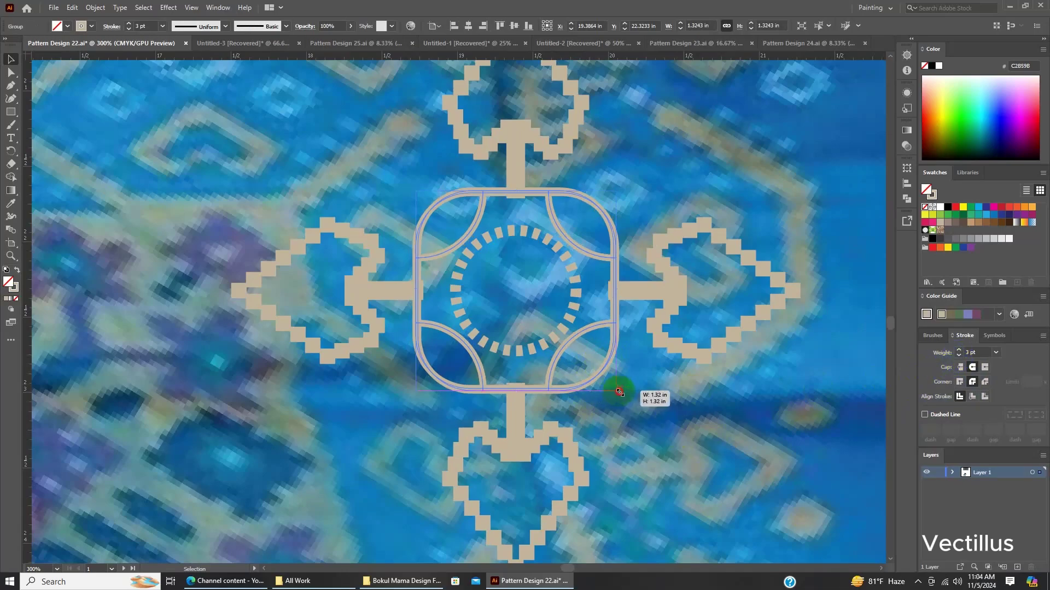
left_click_drag(619, 392, 616, 378)
key("ctrl+minus")
key("ctrl+minus")
key("ctrl+minus")
key("ctrl+a")
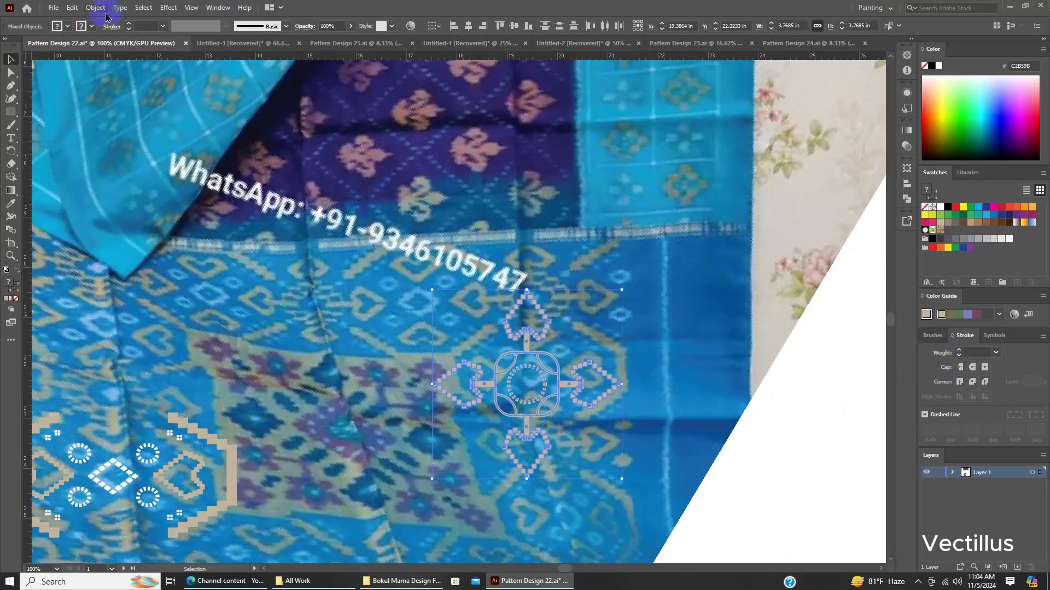
Expand the central frame's strokes and give the dotted circle a white fill.
left_click(582, 358)
key("ctrl+equal")
key("ctrl+equal")
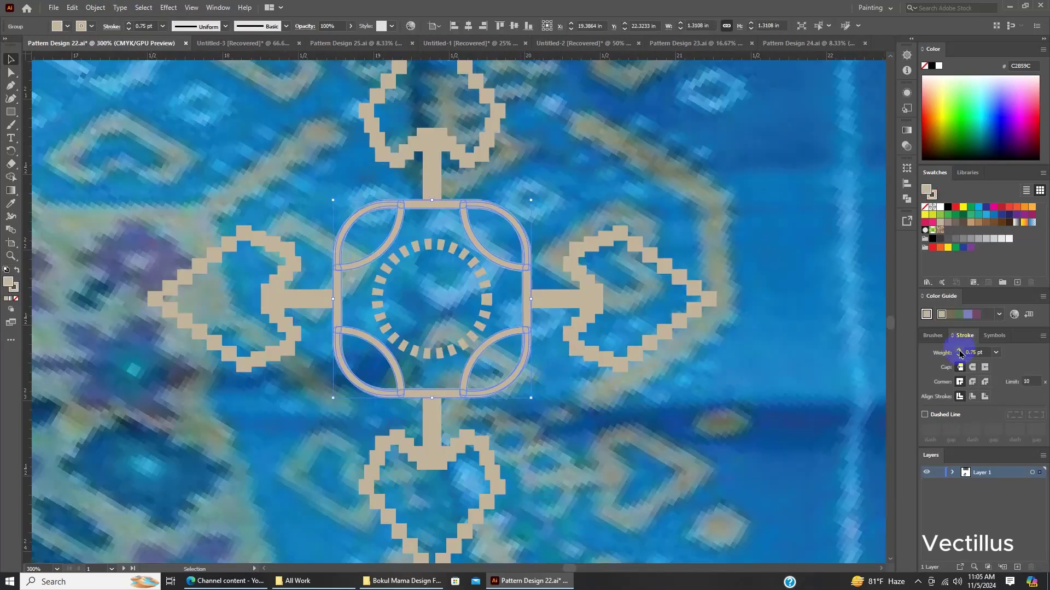
left_click(95, 8)
left_click(137, 141)
left_click(501, 312)
key("ctrl+minus")
key("ctrl+minus")
key("ctrl+minus")
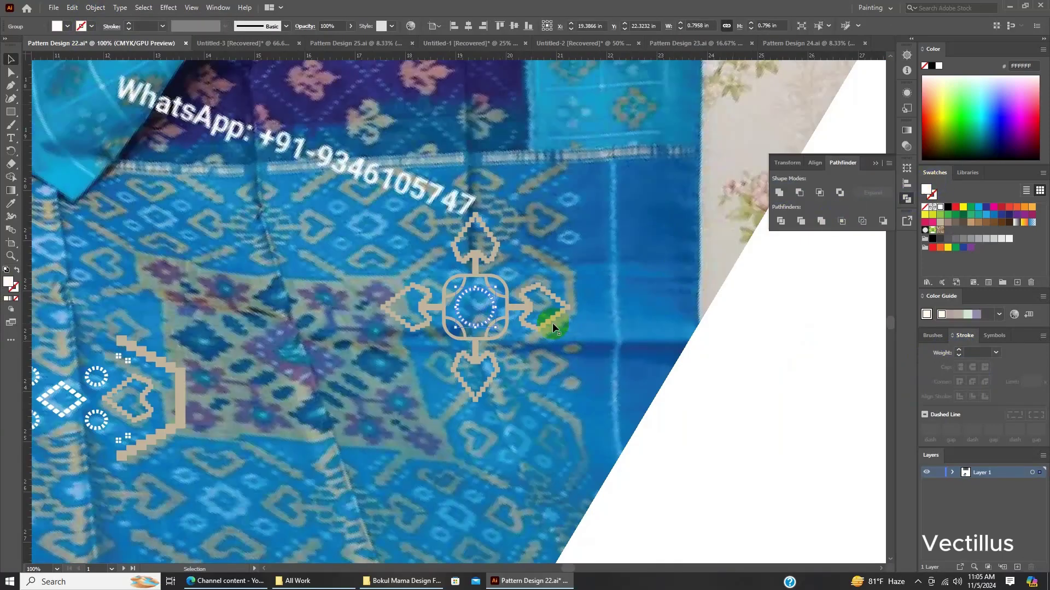
Copy one leaf from the leaf pattern and paste it onto the saree artboard.
scroll(379, 238, "down", 5)
scroll(574, 281, "down", 2)
scroll(618, 352, "up", 6)
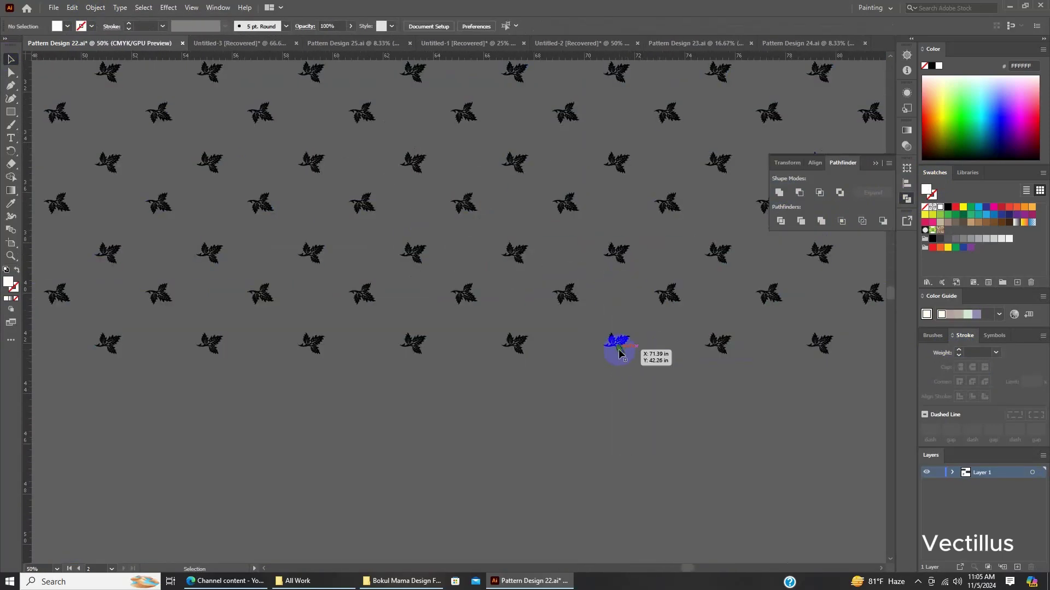
left_click(618, 352)
scroll(618, 353, "down", 3)
right_click(656, 375)
left_click(675, 468)
Move the copied leaf into the centre of the medallion.
scroll(356, 175, "up", 3)
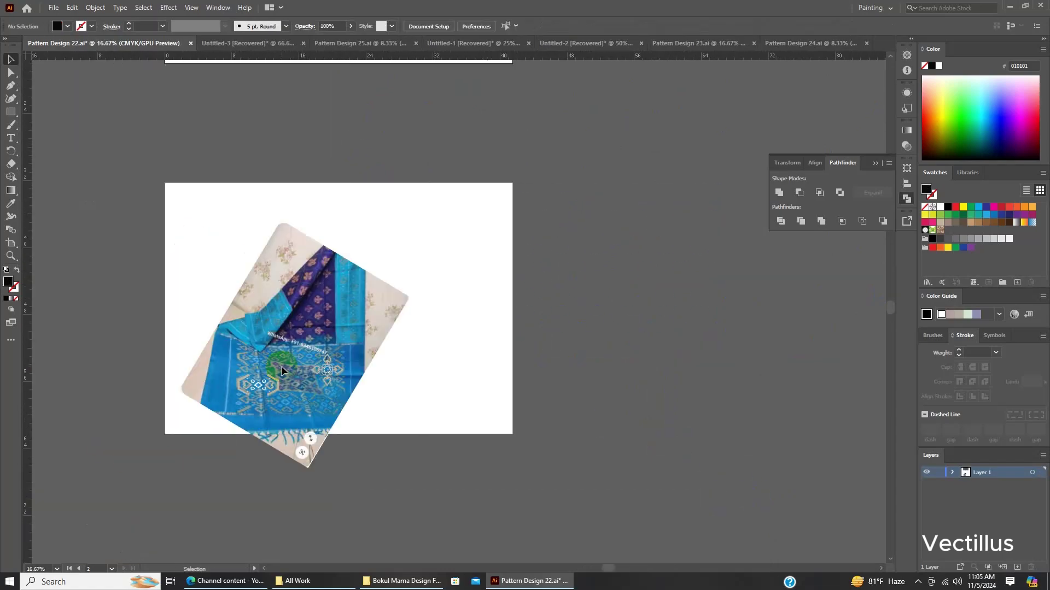
scroll(281, 370, "up", 3)
scroll(493, 326, "up", 2)
scroll(493, 325, "down", 2)
scroll(481, 324, "up", 3)
mouse_move(532, 366)
left_mouse_down()
mouse_move(755, 359)
mouse_move(732, 377)
left_mouse_up()
scroll(756, 358, "down", 2)
scroll(678, 358, "up", 2)
left_click_drag(733, 309, 386, 311)
scroll(433, 286, "down", 1)
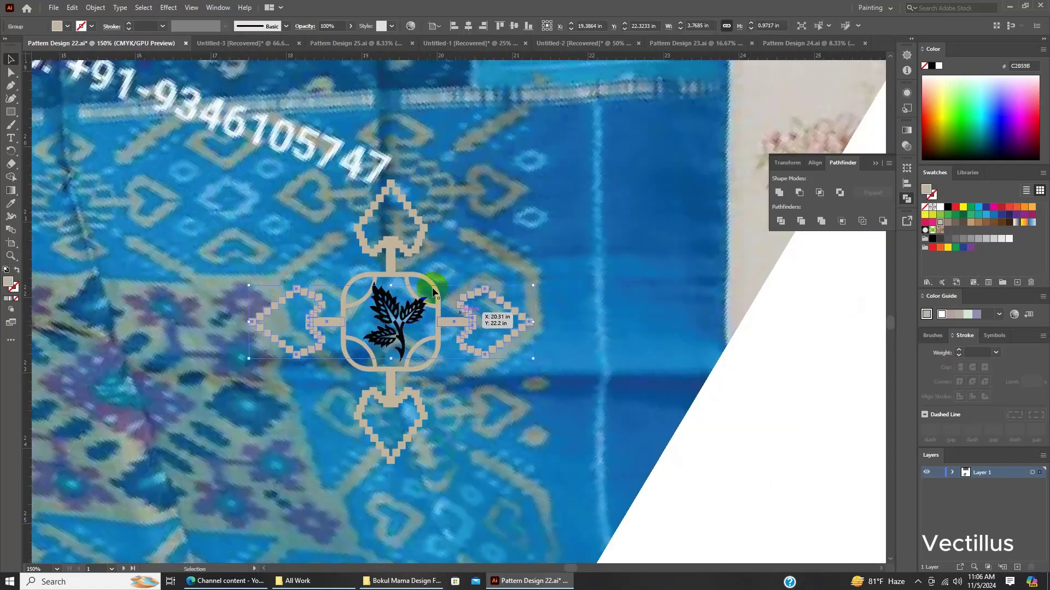
Nudge the leaf into place inside the frame.
left_click(486, 333, "shift")
scroll(474, 419, "up", 2)
left_click(475, 418)
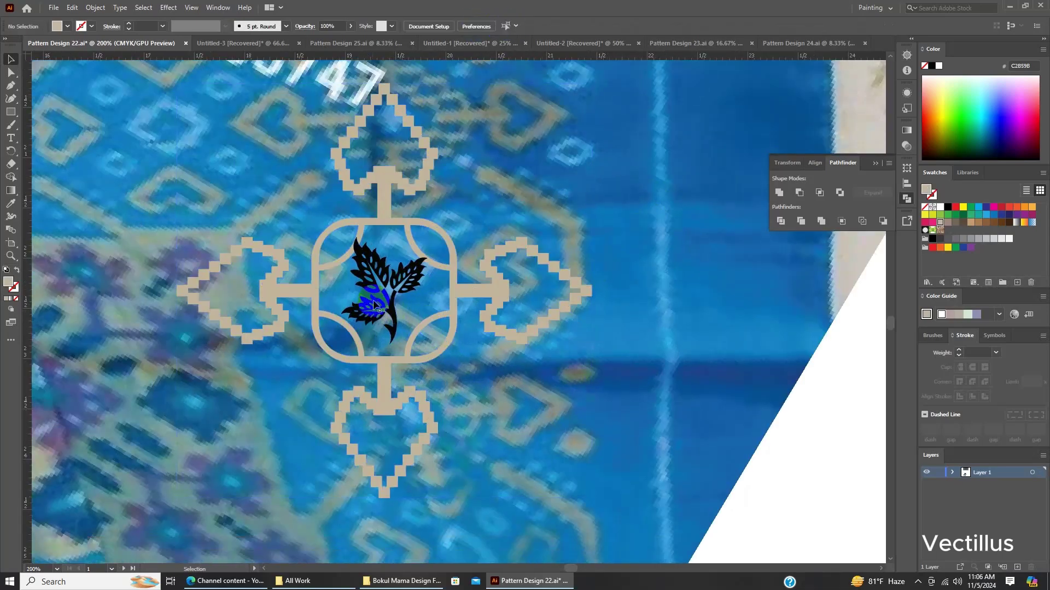
left_click_drag(390, 316, 390, 317)
scroll(518, 389, "down", 3)
scroll(619, 310, "down", 2)
scroll(647, 309, "down", 1)
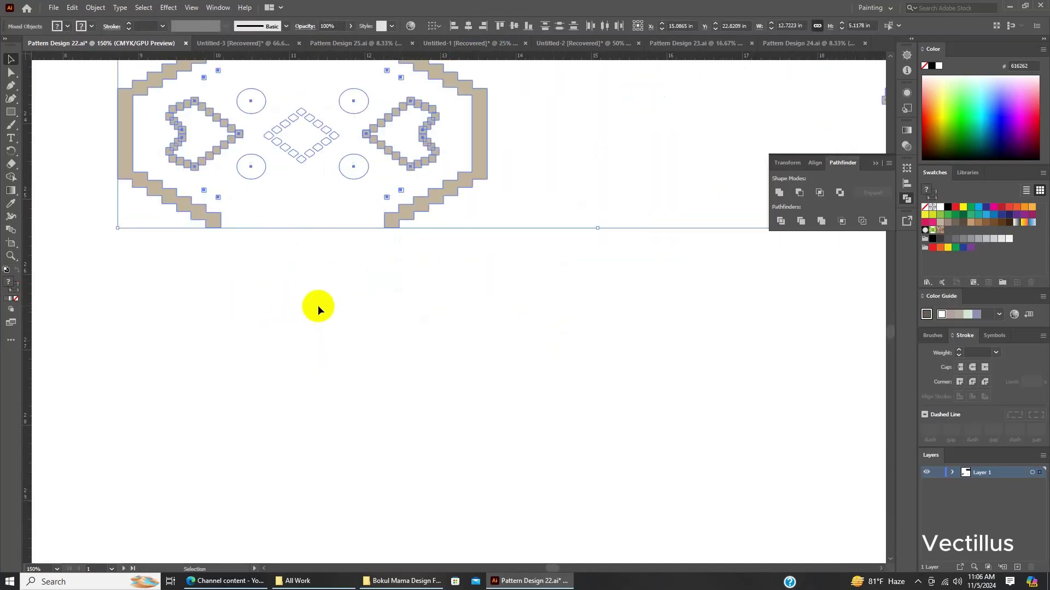
scroll(317, 305, "down", 3)
Move the motifs off the artboard and add a blue 41.5 by 30 in background rectangle.
left_click_drag(387, 257, 321, 341)
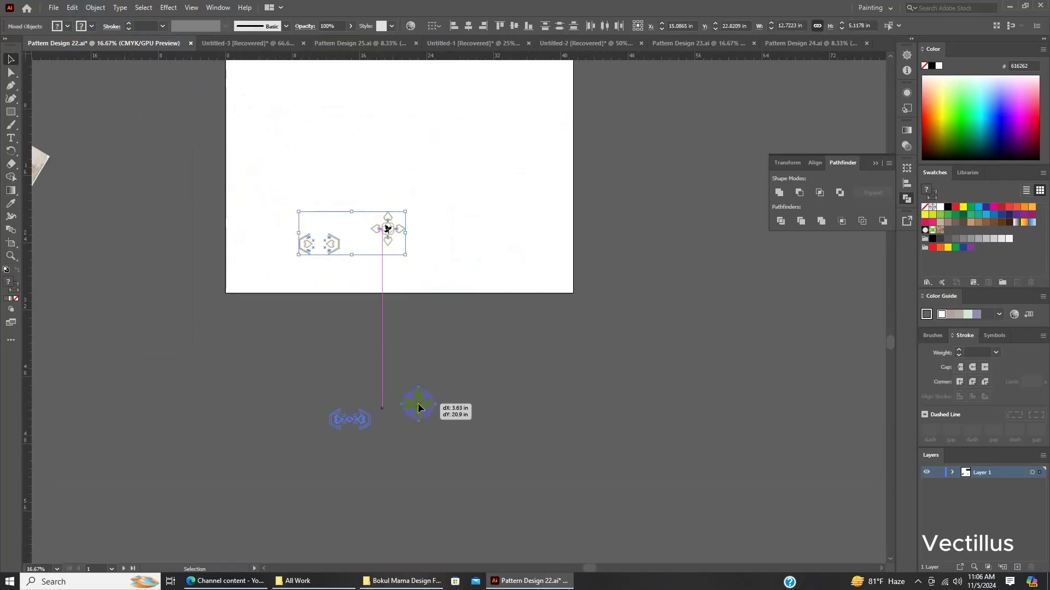
key("m")
scroll(321, 341, "up", 2)
left_click(557, 248)
type("41")
key("Return")
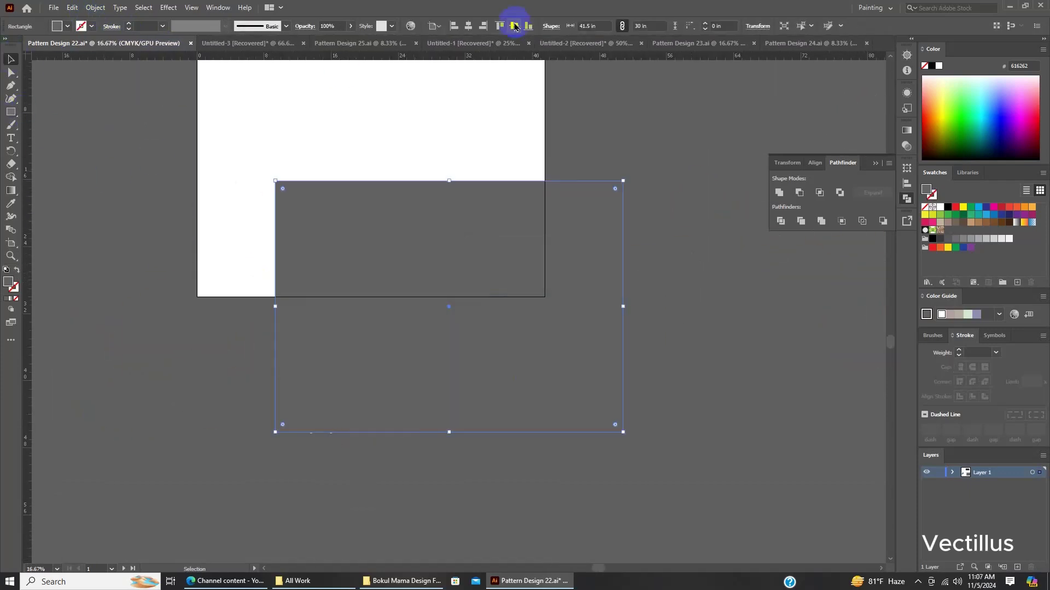
scroll(336, 179, "down", 1)
key("v")
left_click(494, 381)
Paste the two motifs onto the blue tile, stacking the border motif above the medallion.
key("ctrl+x")
key("ctrl+equal")
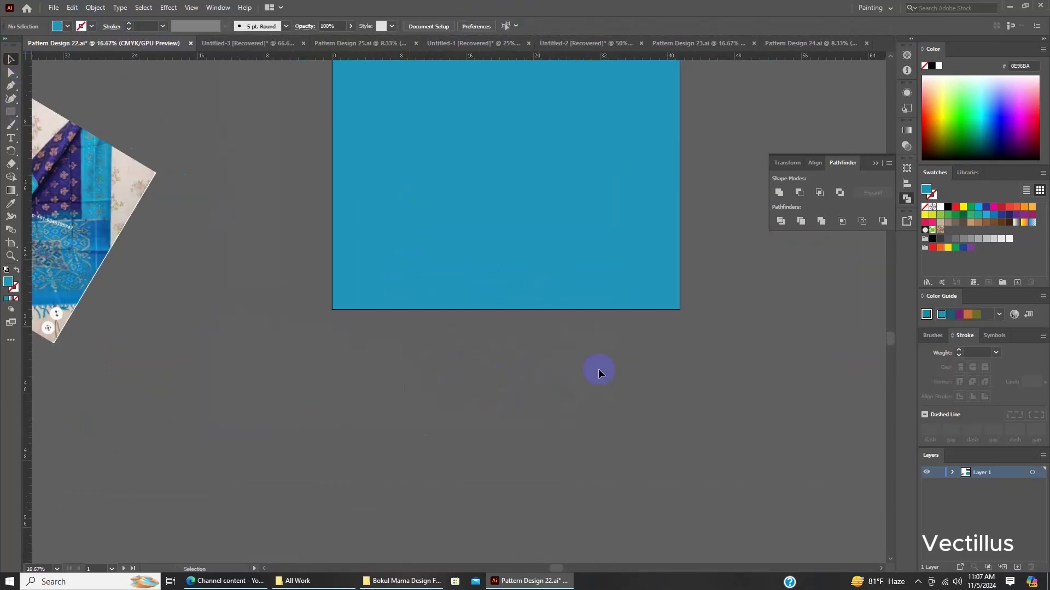
key("ctrl+equal")
key("ctrl+equal")
key("ctrl+equal")
left_click_drag(516, 405, 489, 277)
left_click_drag(680, 353, 483, 272)
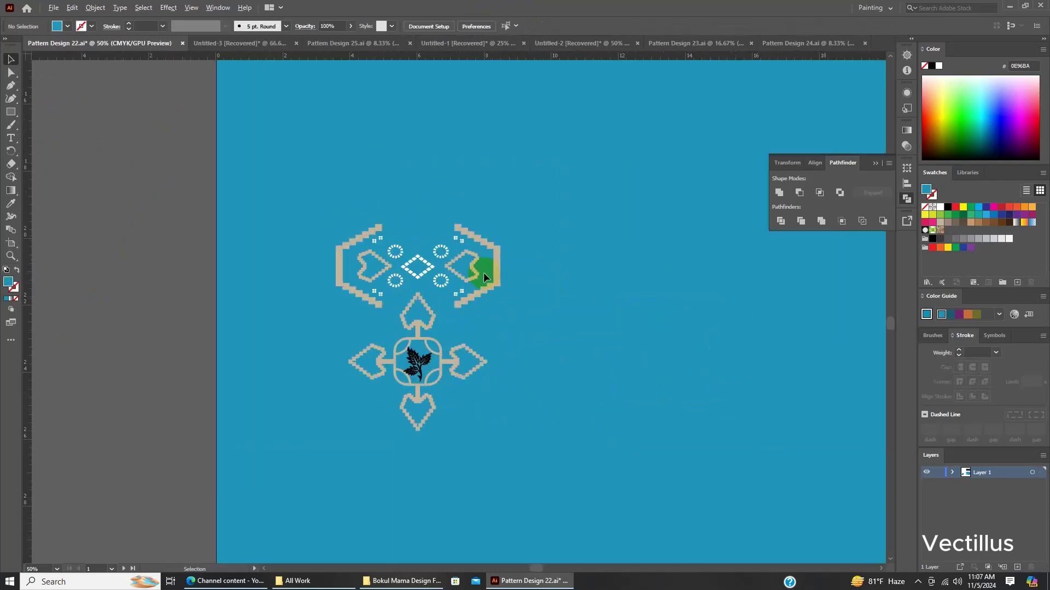
key("ctrl+equal")
key("ctrl+equal")
Ungroup the border motif and move its left and right halves inward.
right_click(404, 214)
left_click(437, 333)
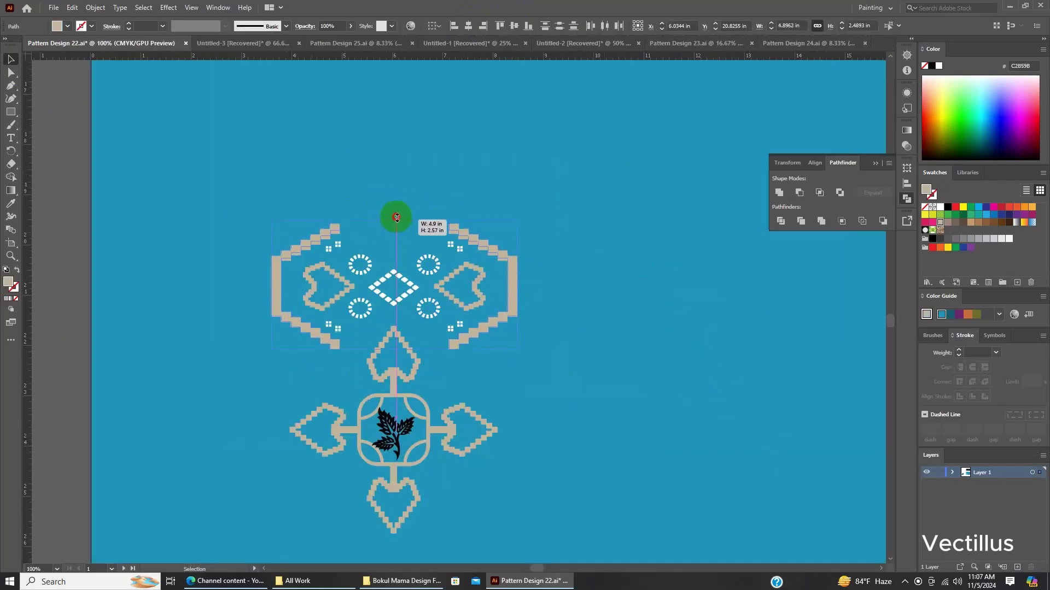
key("ctrl+equal")
left_click_drag(528, 287, 506, 290)
left_click_drag(269, 254, 291, 253)
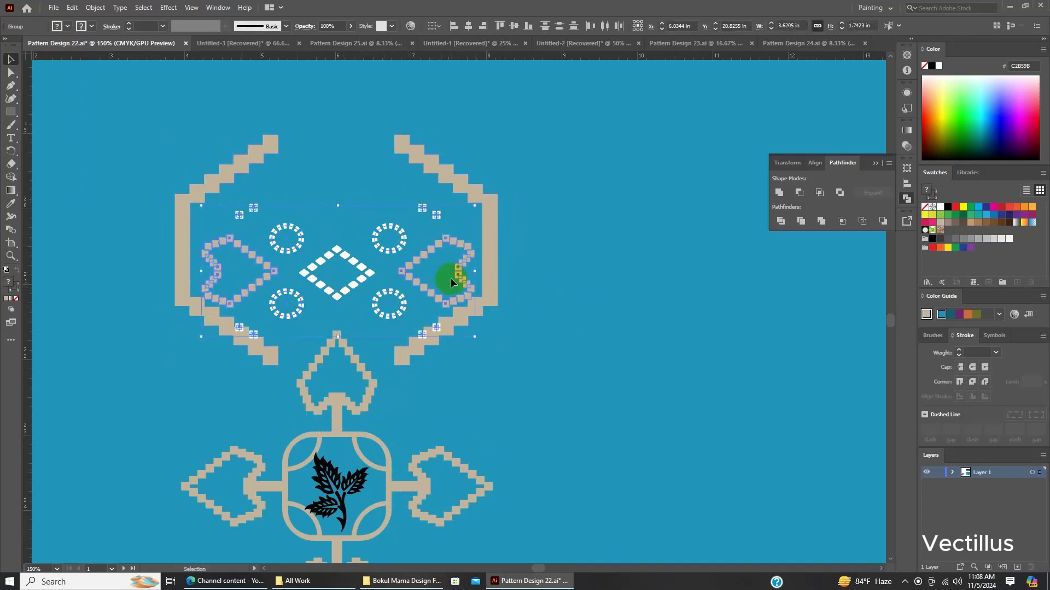
left_click(392, 256)
Raise the dashed diamond and medallion toward the border, whiten the centre leaf, and centre them horizontally.
mouse_move(478, 273)
left_mouse_down()
mouse_move(476, 250)
mouse_move(363, 253)
left_mouse_up()
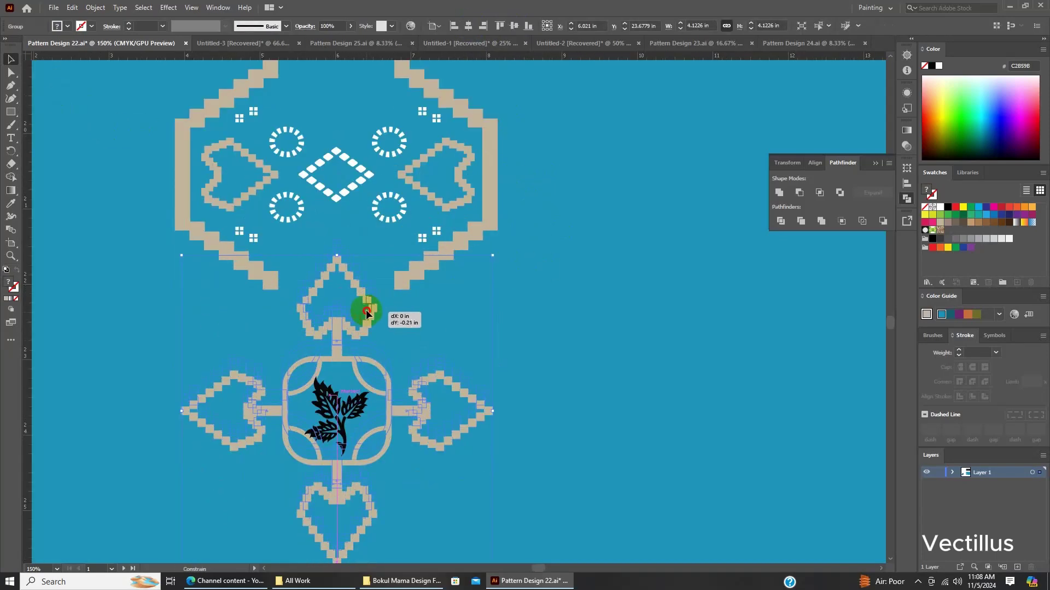
key("ctrl+equal")
left_click_drag(363, 318, 356, 279)
key("ctrl+minus")
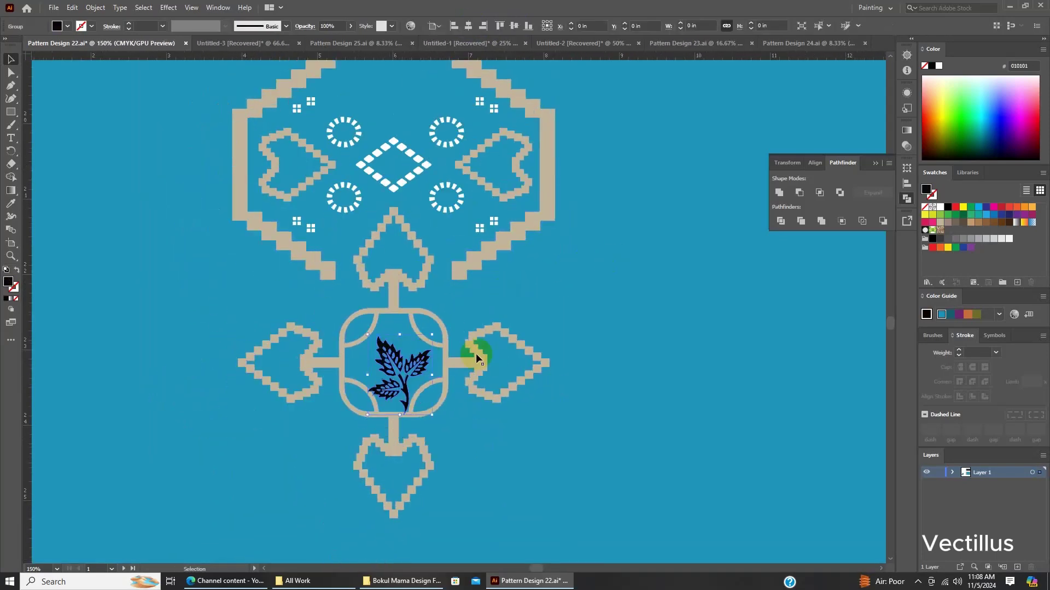
key("ctrl+equal")
key("ctrl+equal")
key("ctrl+minus")
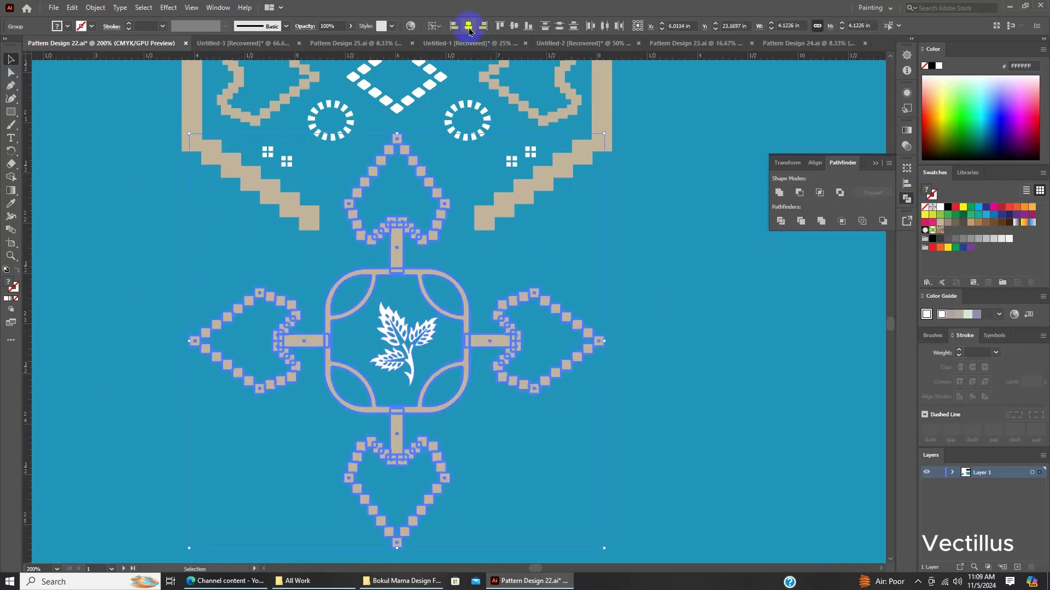
key("ctrl+minus")
key("ctrl+minus")
key("ctrl+minus")
left_click(613, 290)
Select the whole motif, both the top border and the bottom medallion.
scroll(494, 232, "up", 1)
scroll(476, 290, "up", 2)
scroll(172, 369, "down", 4)
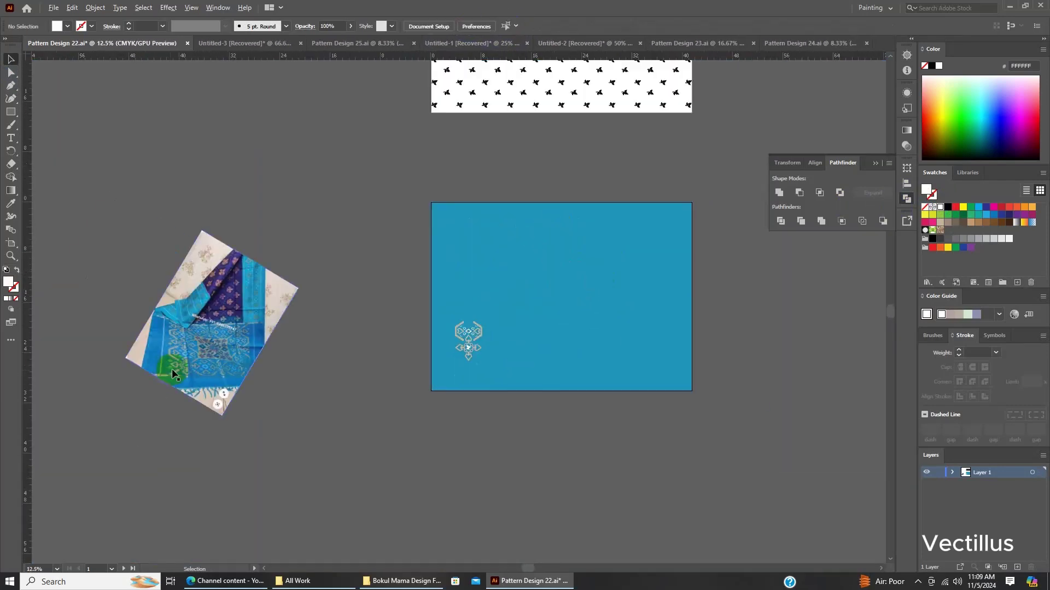
scroll(351, 370, "up", 3)
scroll(534, 273, "down", 2)
scroll(634, 274, "up", 2)
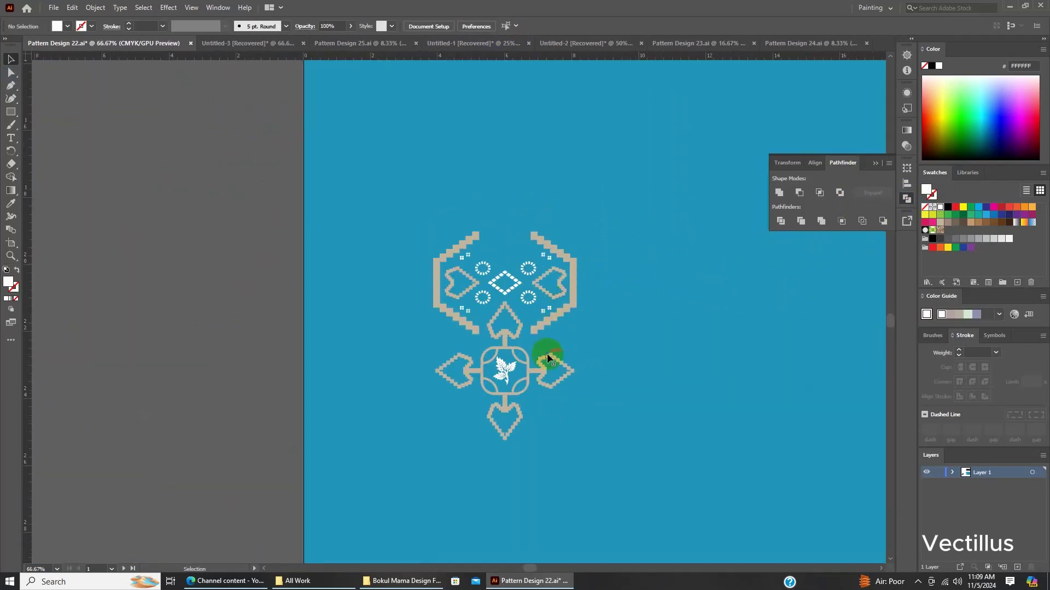
scroll(574, 372, "down", 4)
scroll(574, 373, "up", 3)
left_click(545, 359)
scroll(599, 353, "up", 1)
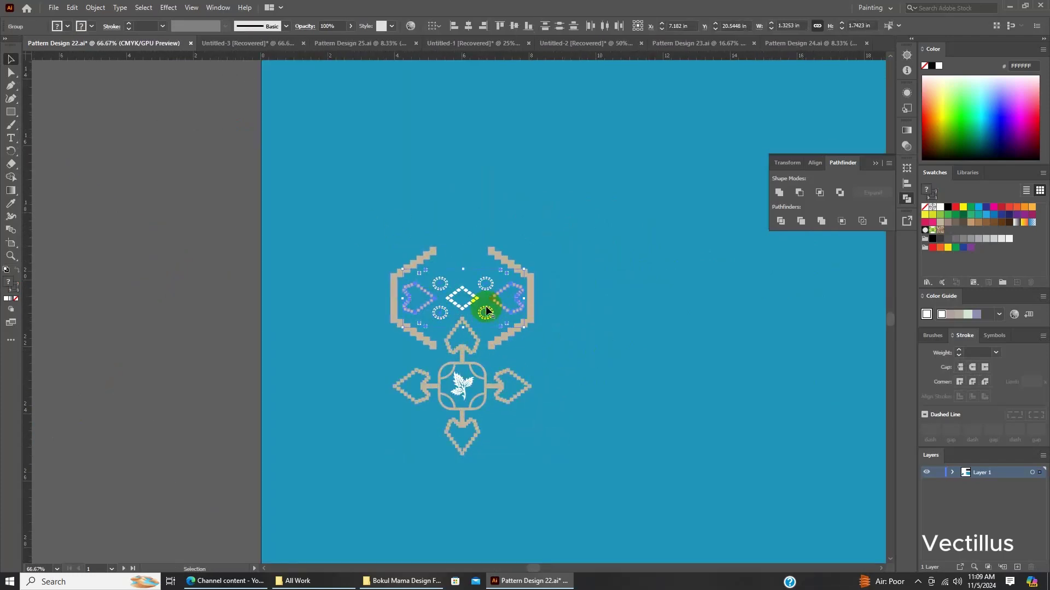
scroll(521, 331, "up", 2)
left_click(527, 105)
scroll(501, 340, "down", 3)
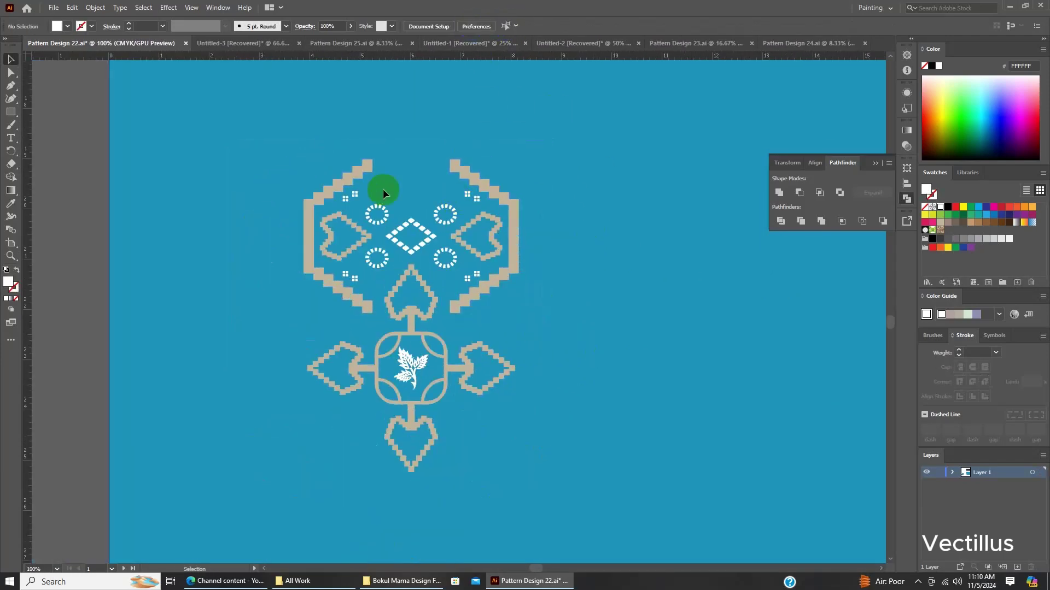
scroll(458, 332, "up", 1)
left_click(458, 332)
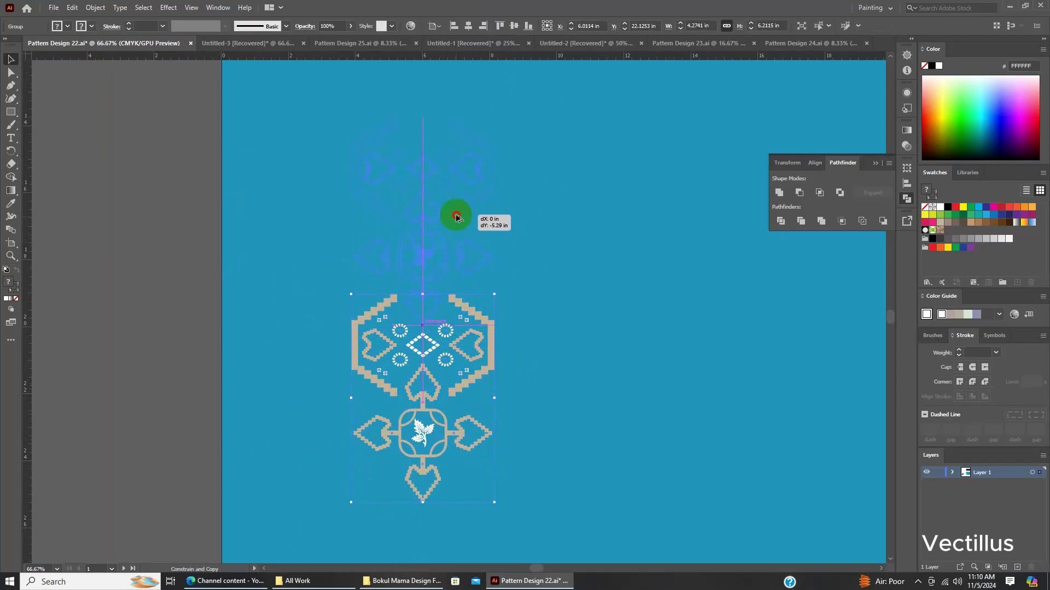
Copy the motif straight up and repeat it to stack a column, nudging one hexagon motif.
left_click_drag(456, 218, 456, 217)
key("ctrl+minus")
key("ctrl+minus")
key("ctrl+minus")
scroll(541, 219, "up", 2)
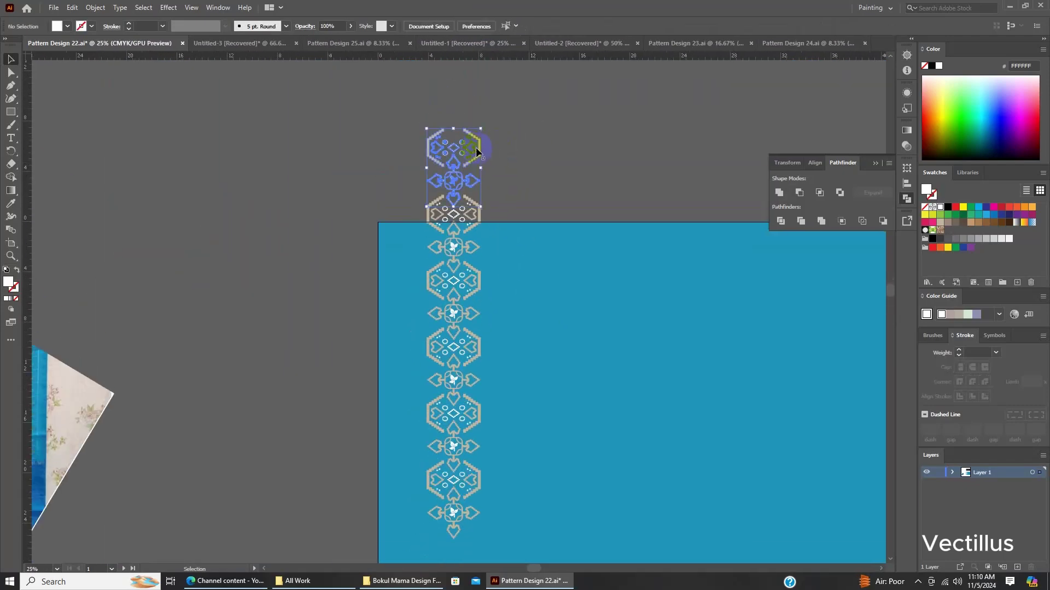
key("ctrl+plus")
key("ctrl+plus")
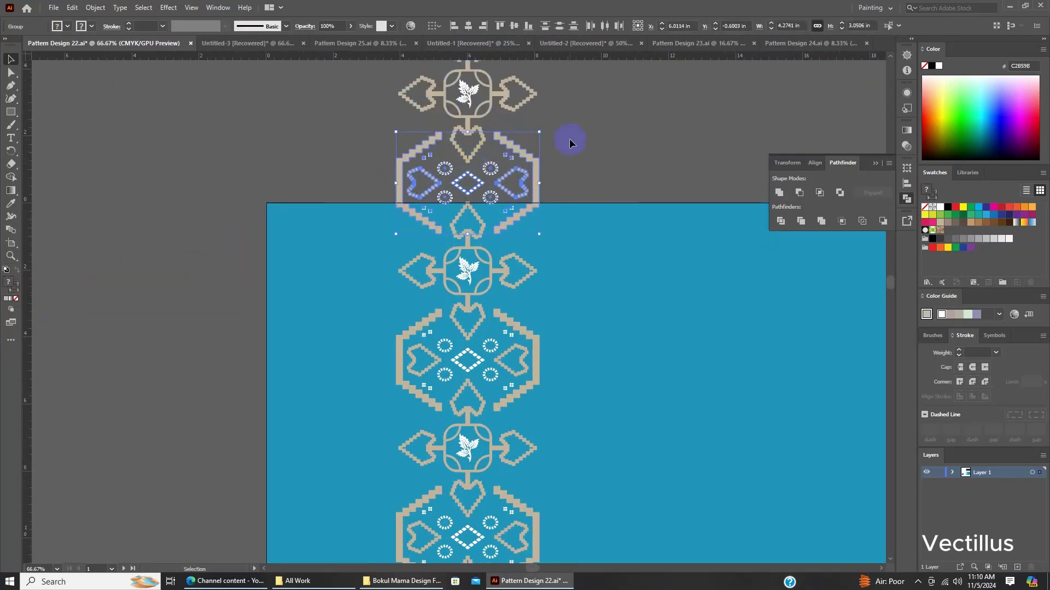
key("ctrl+plus")
mouse_move(545, 209)
left_mouse_down()
mouse_move(534, 264)
mouse_move(520, 227)
left_mouse_up()
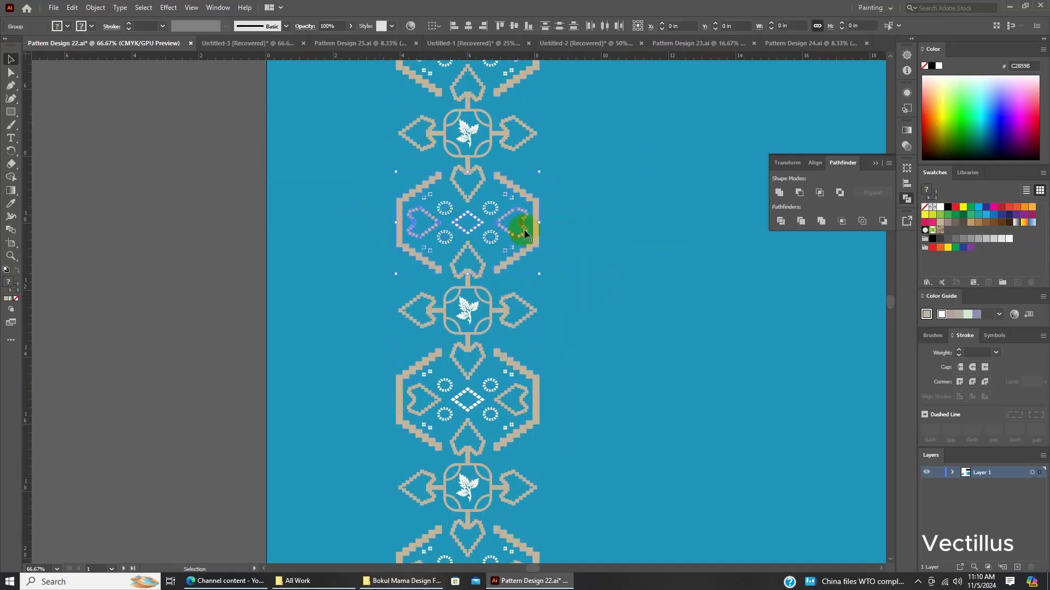
Check the hexagon group's options, then select the column's top and bottom motif groups.
right_click(525, 232)
left_click(532, 347)
left_click(573, 253)
key("ctrl+minus")
key("ctrl+minus")
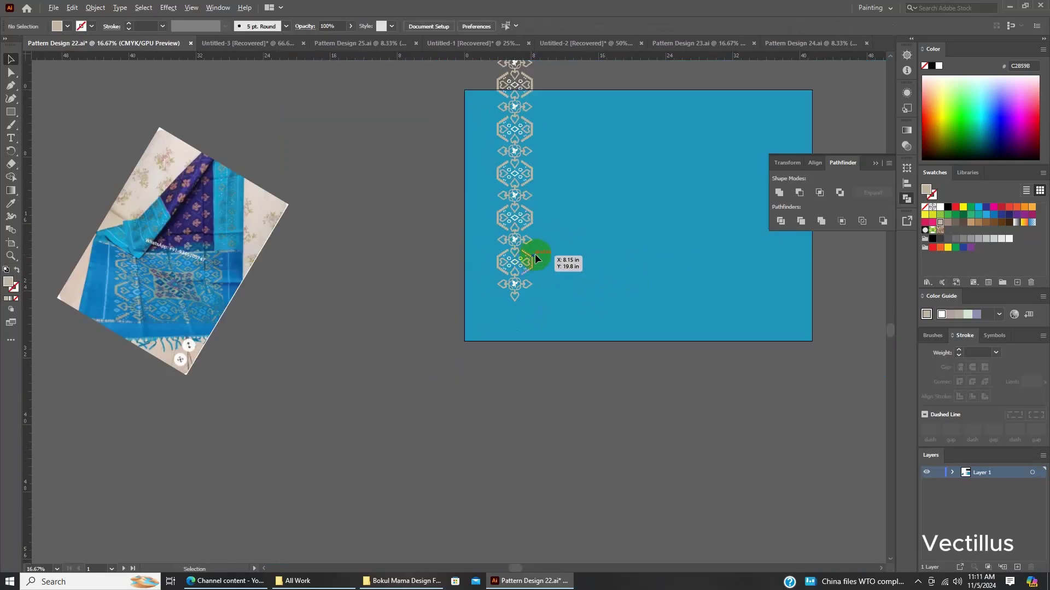
left_click(534, 253)
scroll(550, 166, "up", 3)
left_click(514, 182)
scroll(516, 279, "up", 2)
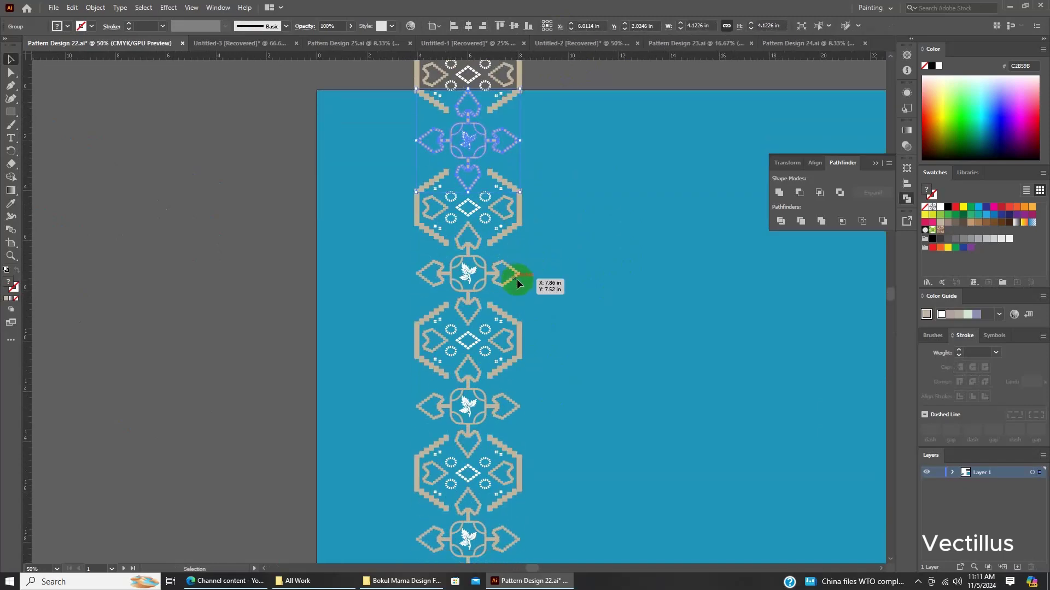
left_click(525, 273)
scroll(524, 273, "down", 3)
left_click(418, 293)
scroll(588, 333, "down", 2)
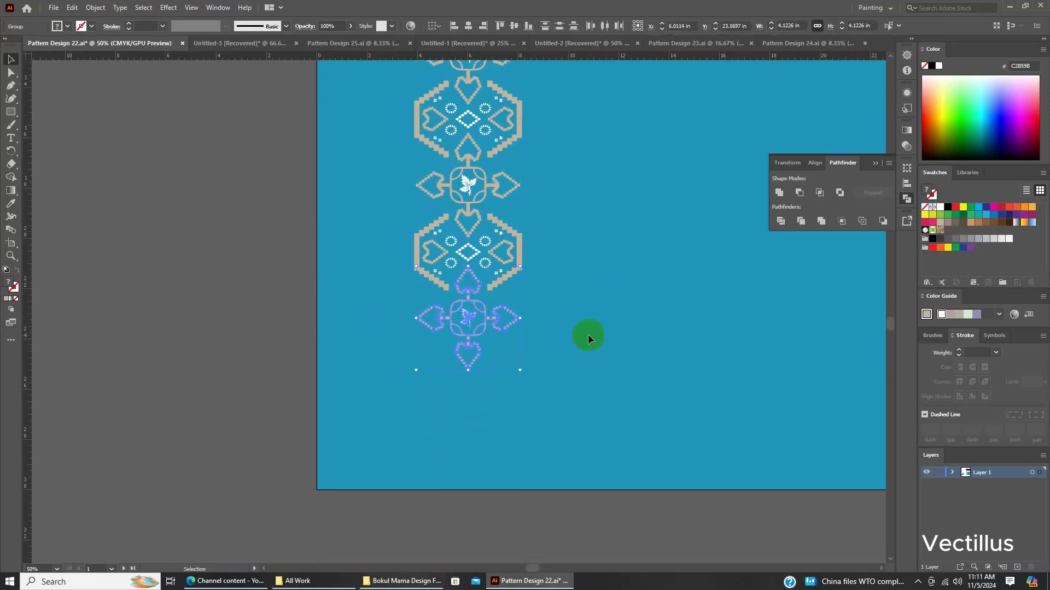
Inspect the top motif group's context options without changes, then clear the selection.
scroll(552, 299, "down", 1)
scroll(552, 299, "down", 1)
scroll(543, 140, "down", 1)
scroll(458, 291, "down", 1)
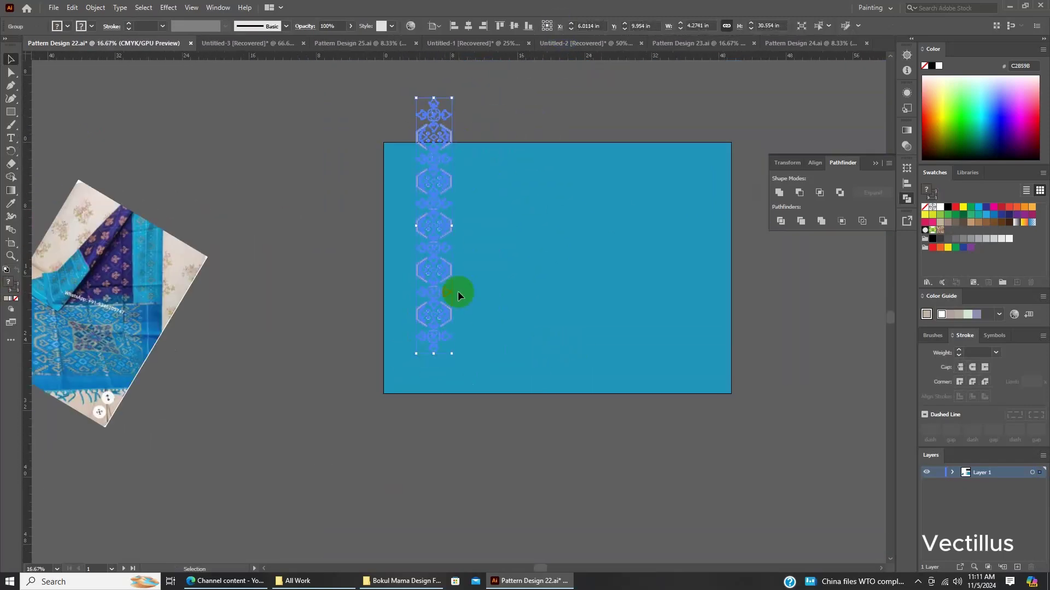
right_click(439, 401)
left_click(438, 211)
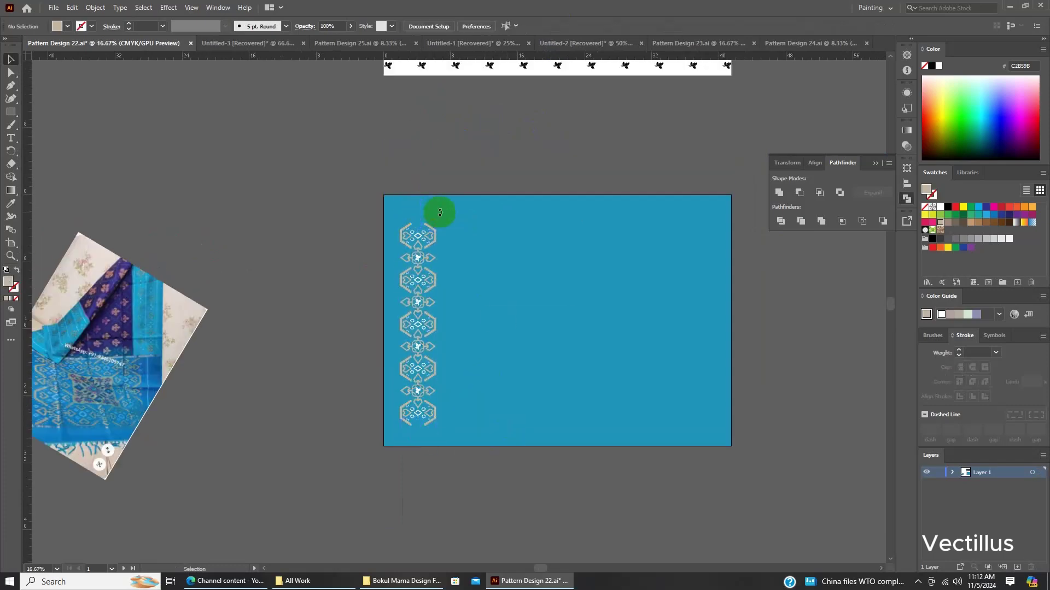
scroll(441, 174, "up", 1)
right_click(473, 132)
key("Escape")
scroll(514, 241, "up", 2)
right_click(462, 175)
left_click(370, 196)
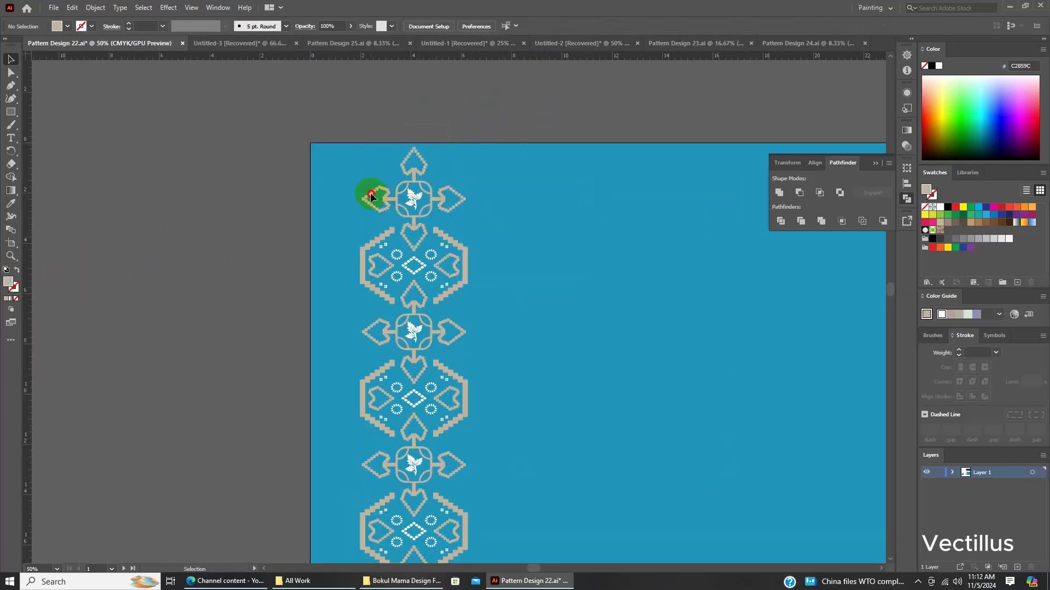
left_click(468, 181)
Switch briefly to Direct Selection and back, then select the whole motif column.
scroll(449, 164, "down", 3)
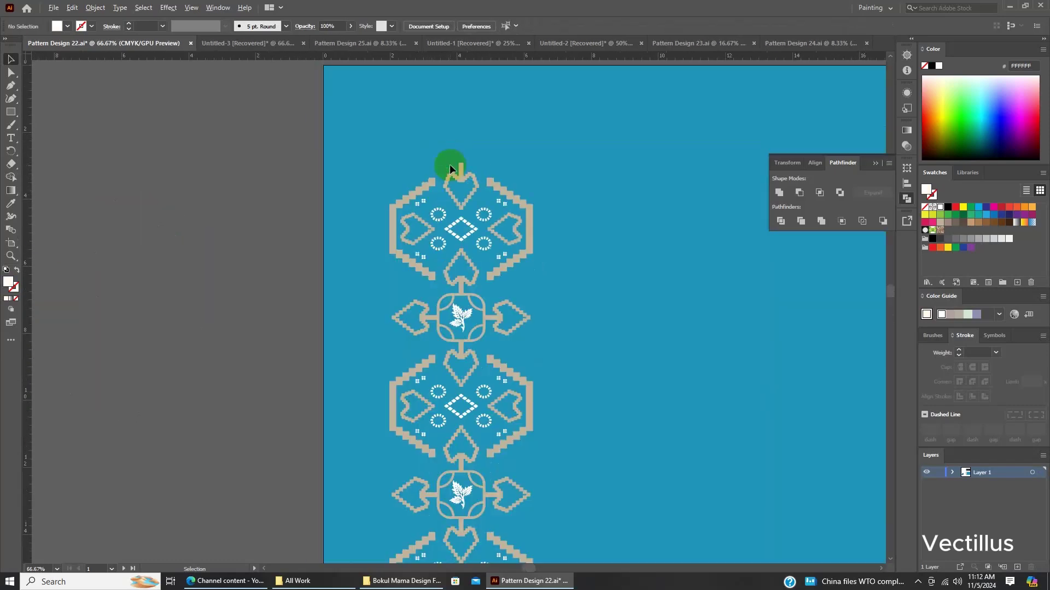
key("a")
scroll(490, 176, "up", 3)
scroll(459, 300, "down", 2)
scroll(368, 316, "down", 3)
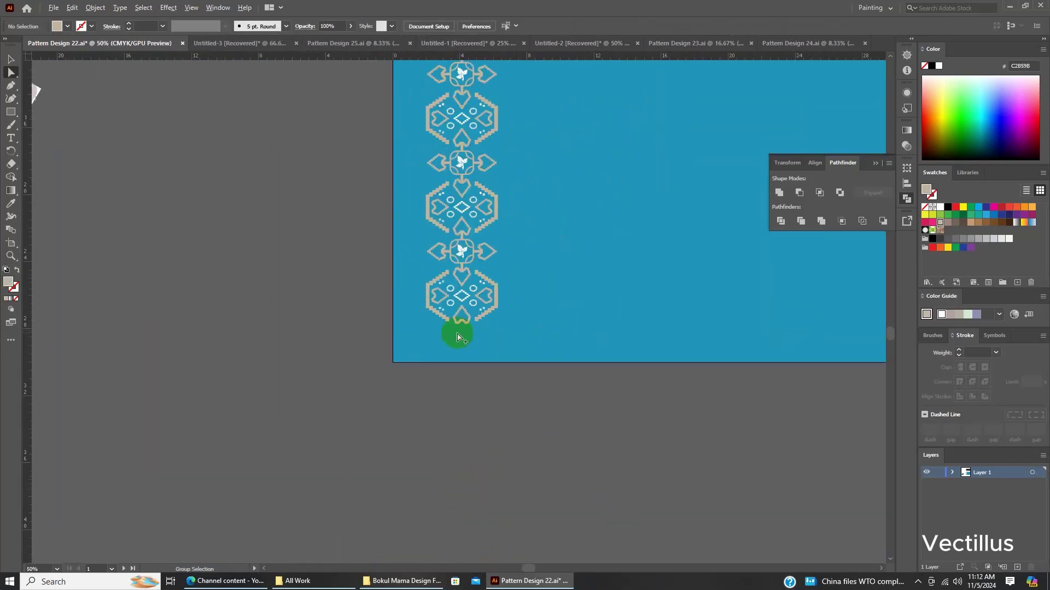
scroll(457, 333, "down", 1)
left_click(17, 62)
left_click(399, 241)
scroll(442, 298, "right", 2)
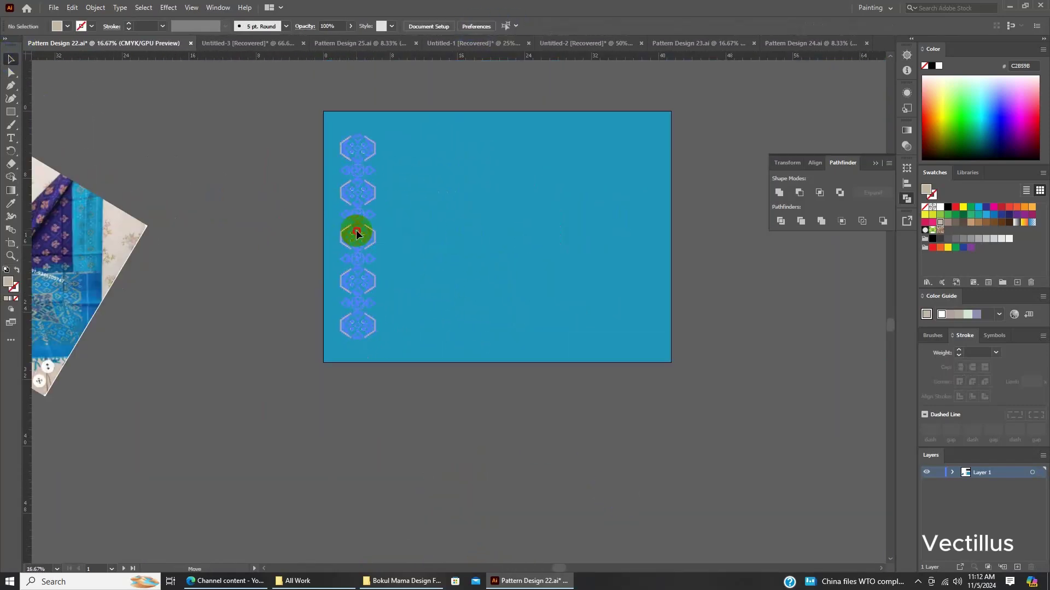
Copy the motif column to the right, offset half a step between the original's motifs.
scroll(393, 262, "up", 3)
mouse_move(356, 234)
left_mouse_down()
mouse_move(630, 358)
mouse_move(454, 350)
mouse_move(574, 375)
left_mouse_up()
scroll(629, 358, "up", 4)
scroll(634, 435, "down", 2)
scroll(628, 421, "down", 1)
scroll(621, 408, "up", 1)
scroll(471, 355, "down", 3)
scroll(717, 425, "up", 4)
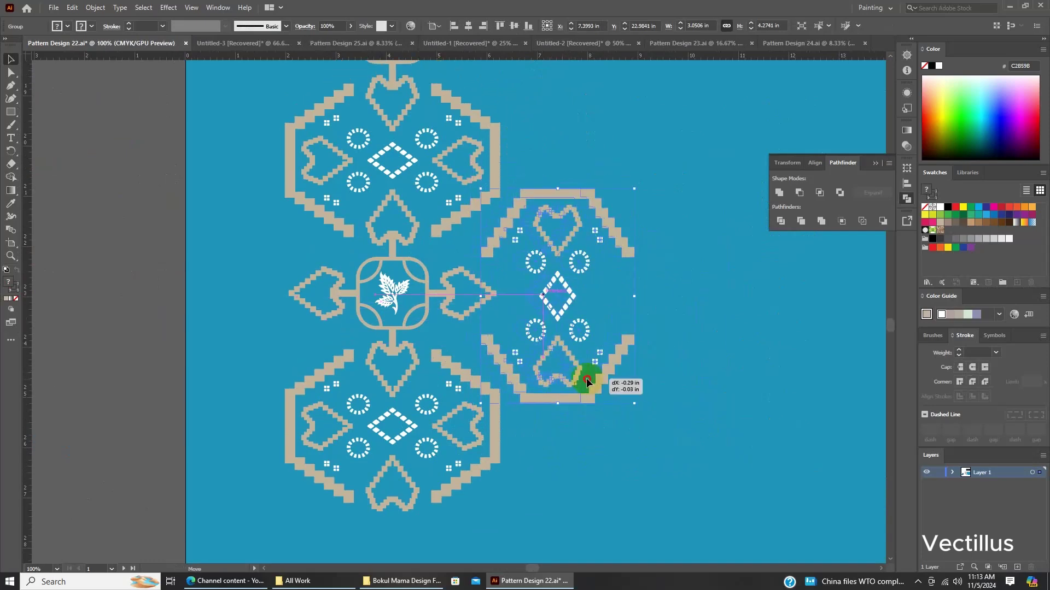
scroll(574, 375, "down", 3)
left_click(671, 412)
scroll(671, 412, "up", 4)
mouse_move(620, 427)
left_mouse_down()
mouse_move(596, 419)
mouse_move(663, 428)
left_mouse_up()
Marquee-select the entire motif pattern on the tile, then deselect it.
scroll(633, 435, "down", 4)
scroll(553, 396, "down", 1)
scroll(553, 396, "up", 3)
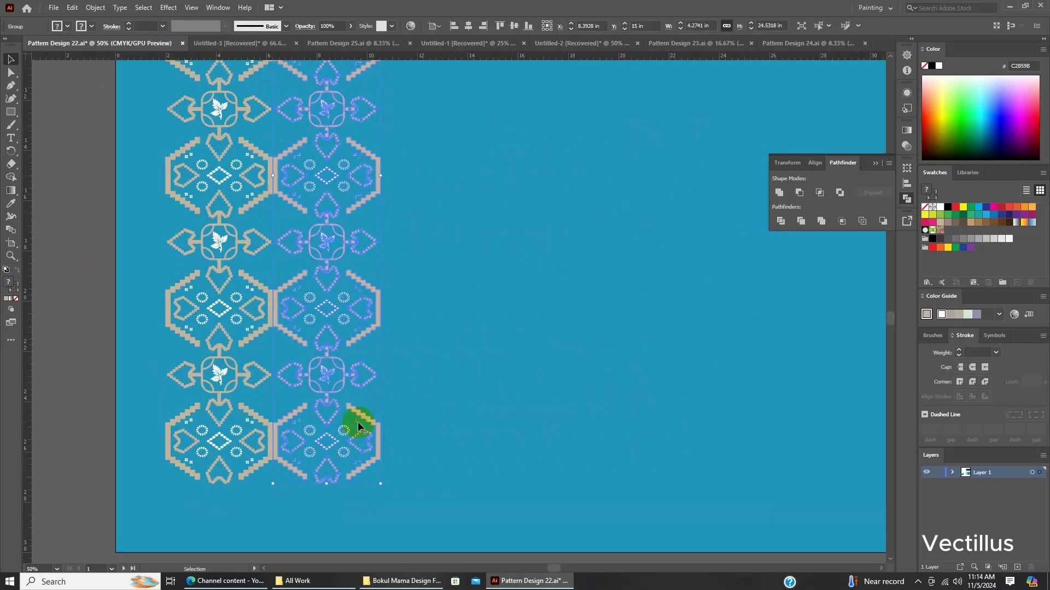
scroll(405, 426, "down", 3)
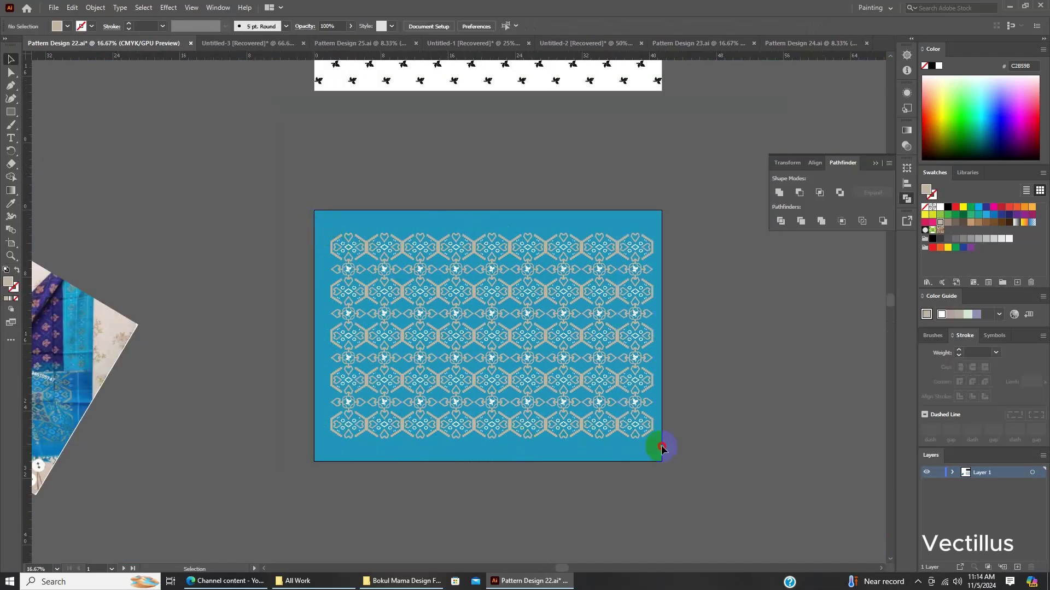
left_click_drag(662, 448, 584, 182)
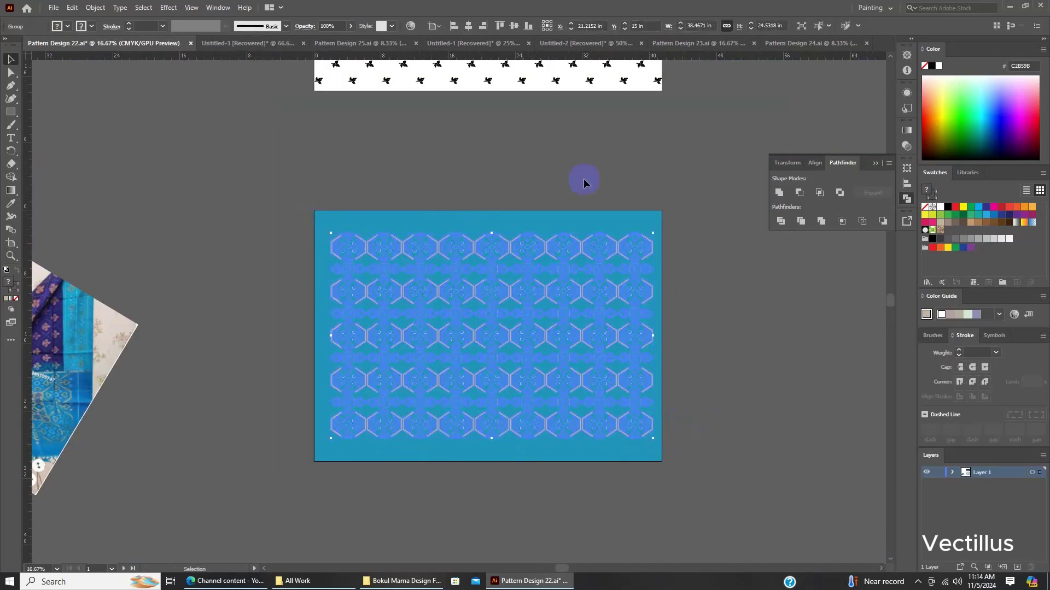
left_click(716, 350)
Switch briefly to Direct Selection (A), then back to the Selection tool (V).
scroll(700, 353, "up", 2)
scroll(375, 350, "down", 2)
scroll(634, 324, "down", 2)
scroll(605, 315, "up", 1)
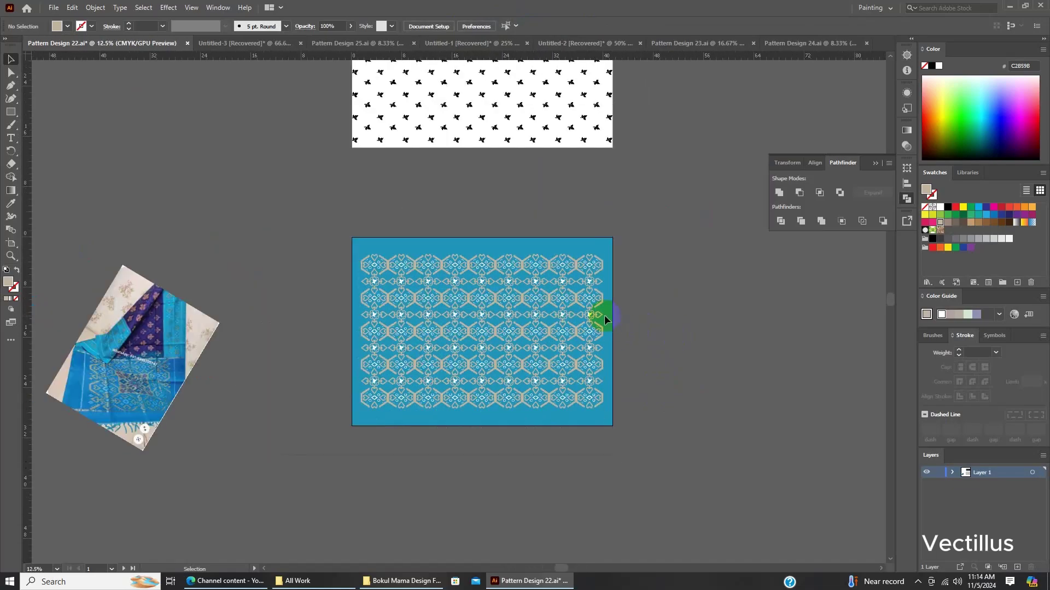
key("a")
scroll(403, 215, "up", 13)
key("v")
scroll(230, 320, "down", 10)
Copy a white leaf out beside the tile and add a reflected mirror copy of it.
left_click_drag(340, 293, 458, 309)
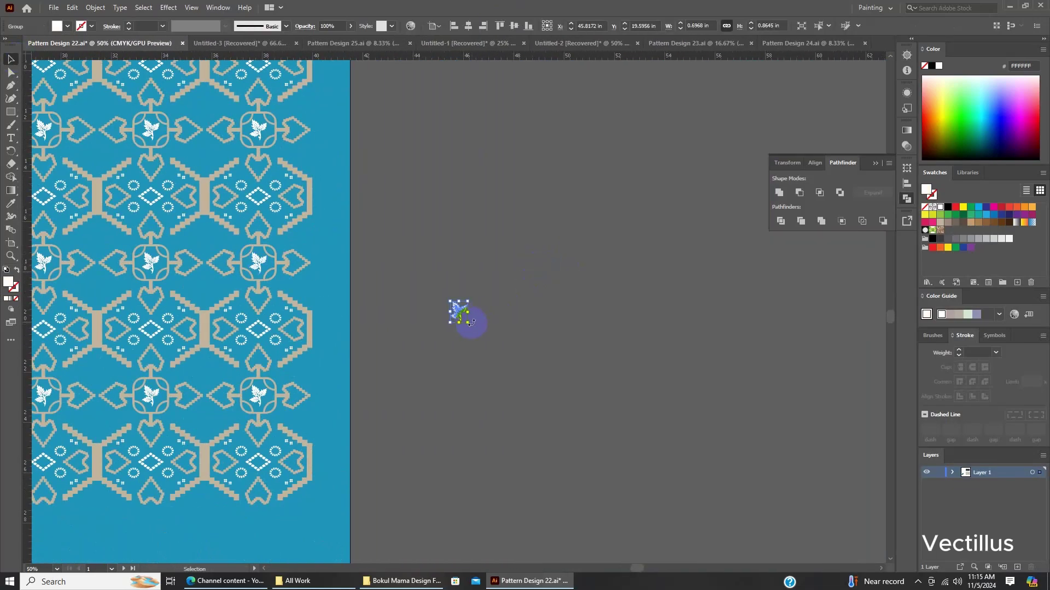
scroll(575, 305, "down", 2)
scroll(568, 312, "up", 3)
right_click(615, 309)
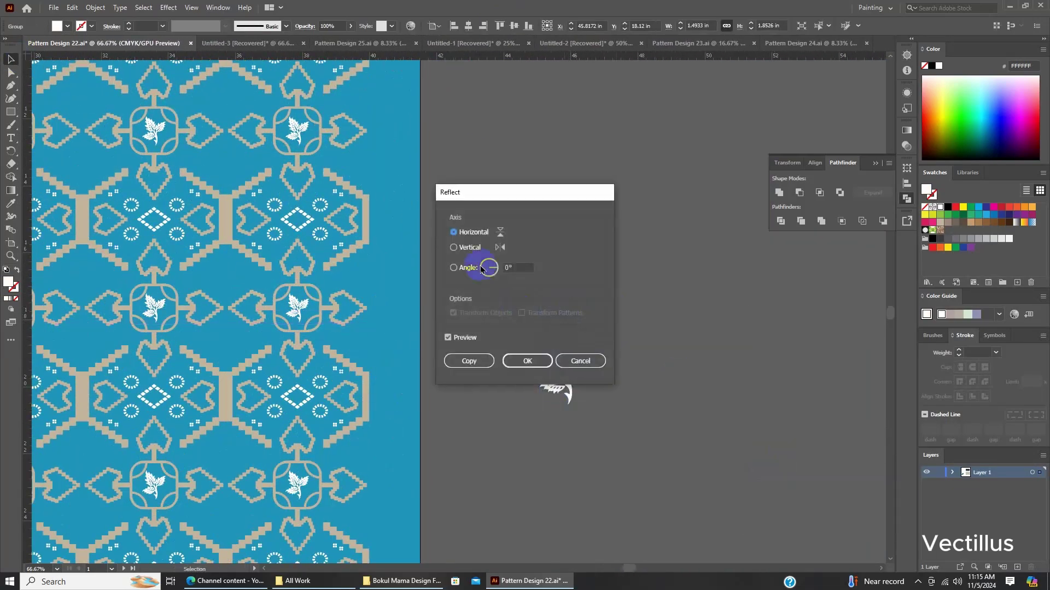
left_click(530, 359)
scroll(563, 335, "up", 2)
left_click(648, 498)
Repeat the mirrored leaf pair with Ctrl+D into a vine and move it lower.
left_click_drag(547, 382, 562, 258)
key("ctrl+d")
key("ctrl+d")
key("ctrl+d")
scroll(574, 285, "down", 5)
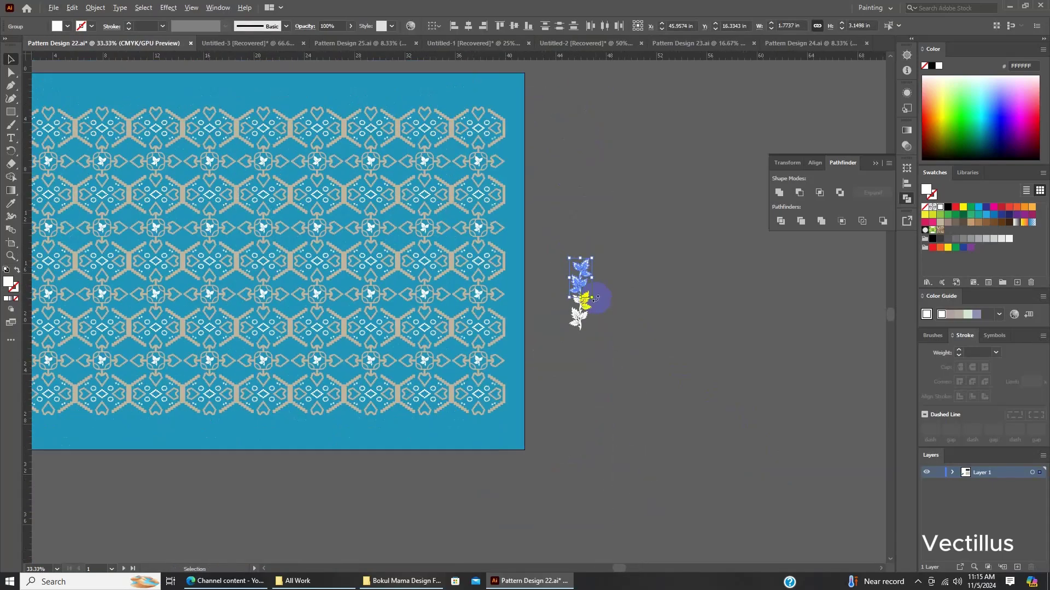
scroll(624, 228, "up", 2)
left_click_drag(596, 350, 607, 456)
scroll(607, 457, "down", 1)
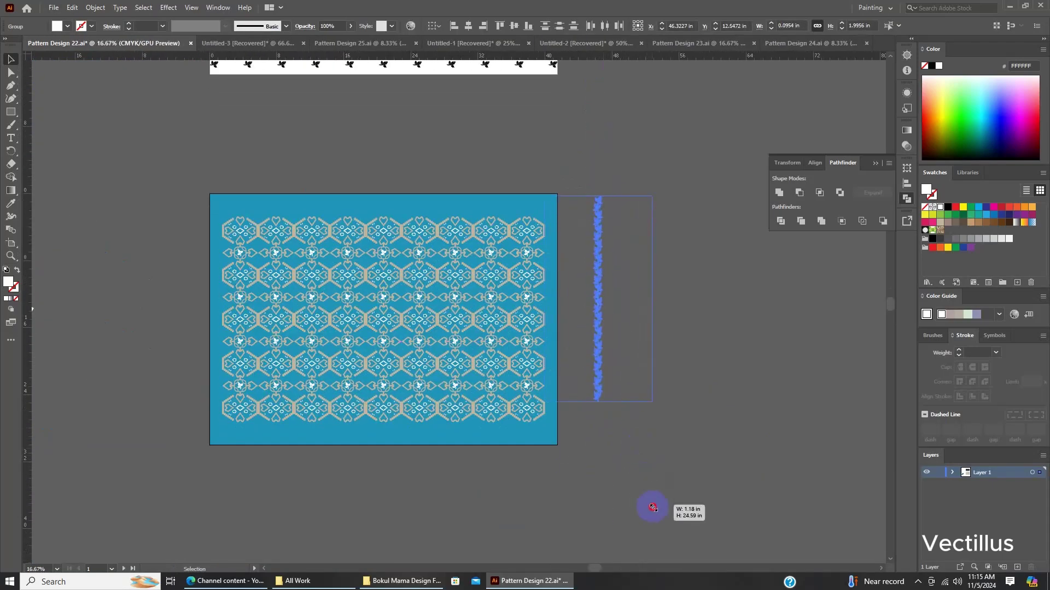
scroll(569, 305, "up", 2)
scroll(610, 311, "down", 2)
scroll(593, 241, "up", 4)
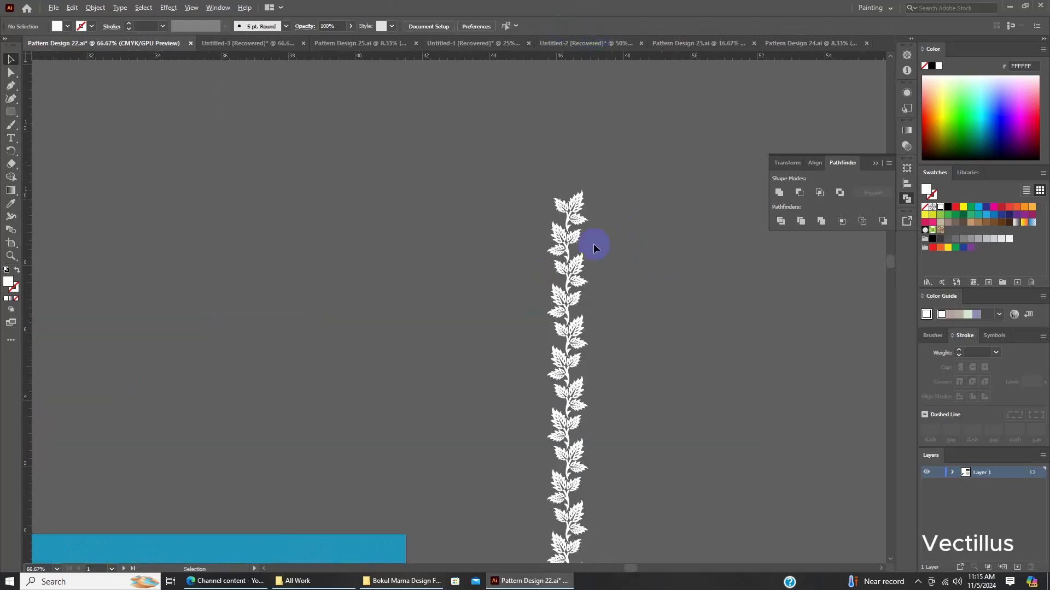
scroll(650, 174, "down", 3)
left_click(650, 174)
Rotate and resize the leaf band, then place it along the artboard's right edge.
left_click_drag(633, 434, 679, 368)
scroll(590, 491, "up", 5)
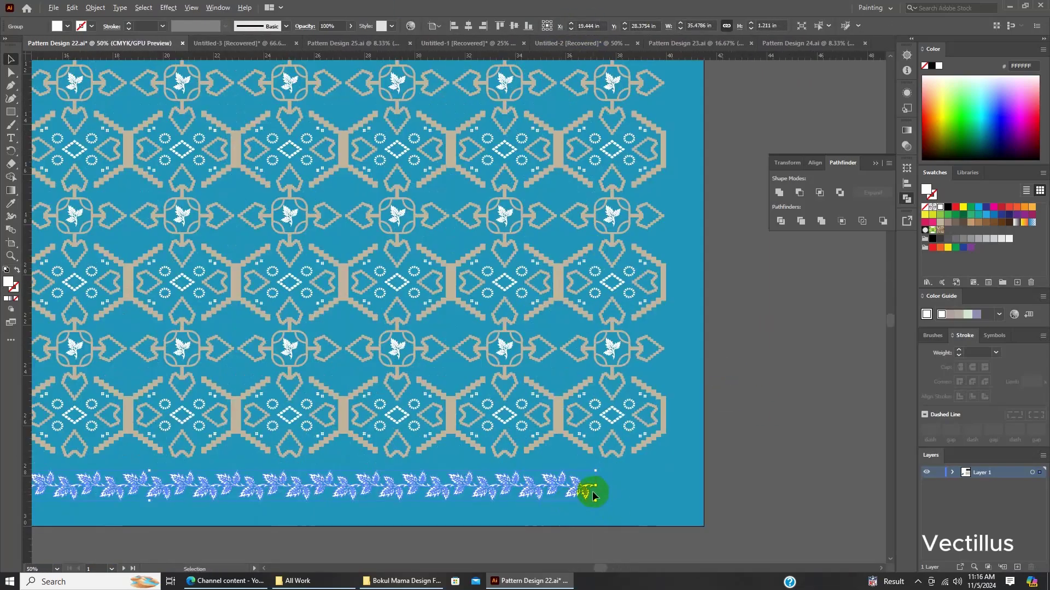
mouse_move(580, 490)
left_mouse_down()
mouse_move(801, 532)
mouse_move(757, 436)
left_mouse_up()
scroll(756, 435, "down", 5)
scroll(615, 188, "up", 6)
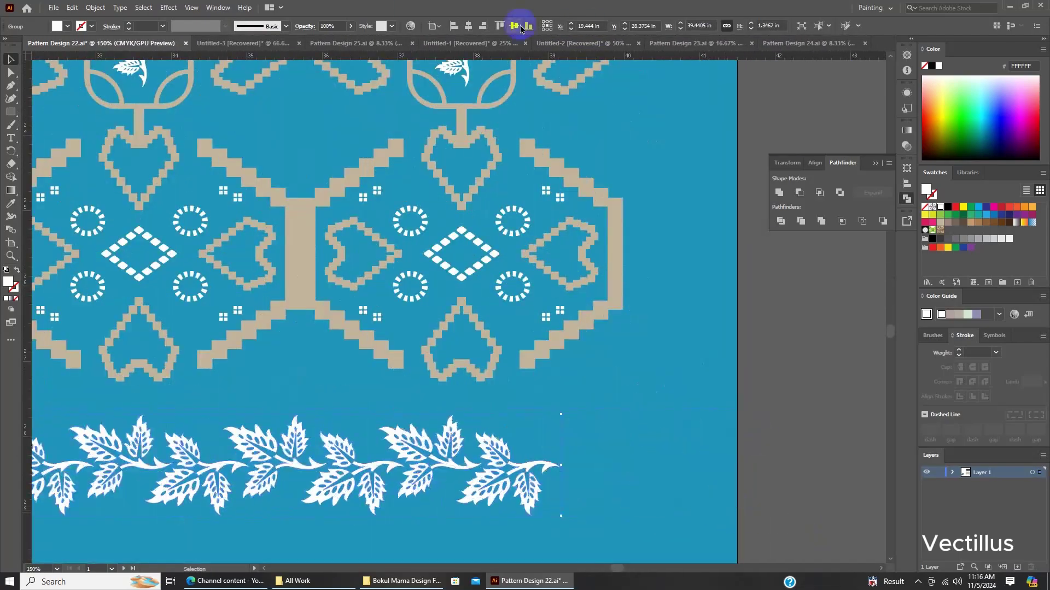
scroll(615, 188, "down", 5)
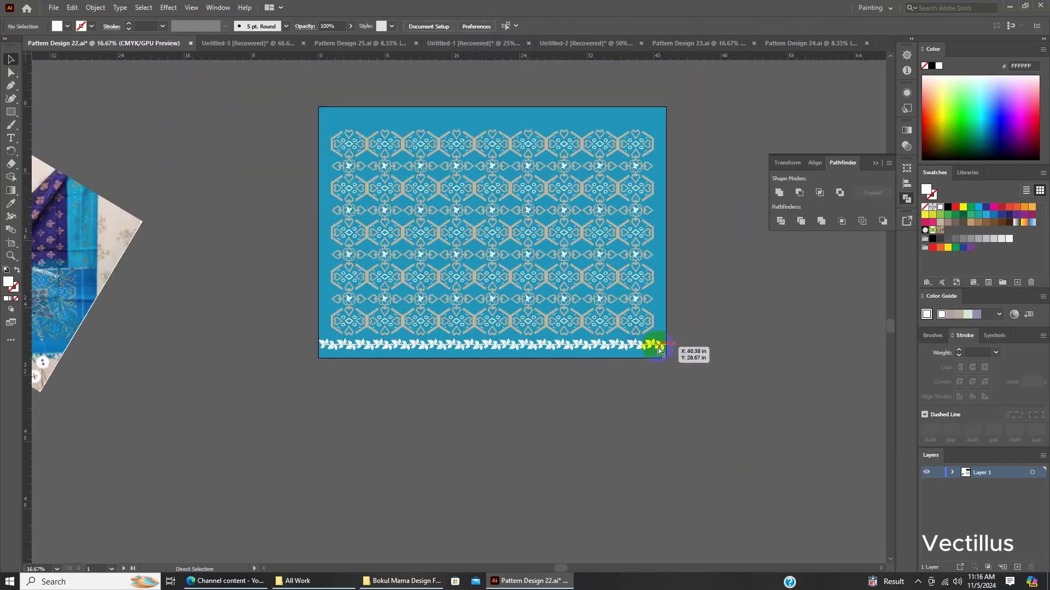
mouse_move(651, 351)
left_mouse_down()
mouse_move(838, 293)
mouse_move(657, 432)
mouse_move(468, 281)
left_mouse_up()
scroll(837, 294, "up", 2)
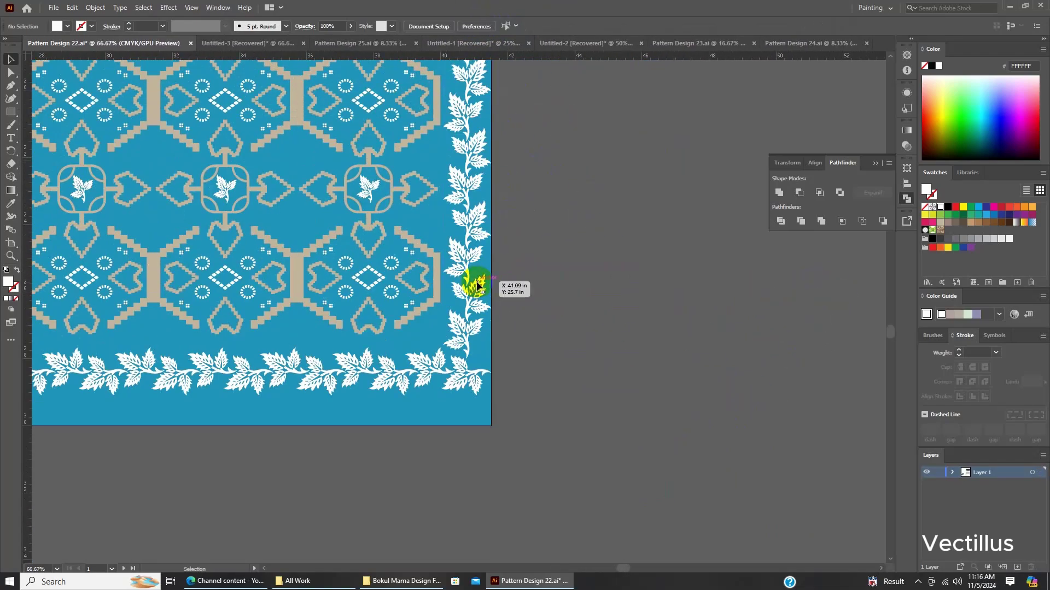
Make a moved copy of the leaf band for the left edge.
key("Return")
left_click(469, 358)
scroll(168, 297, "down", 2)
left_click(168, 297)
scroll(168, 297, "up", 5)
Bring the white bottom leaf border in front of the bottom band.
left_click(283, 253)
scroll(491, 277, "down", 5)
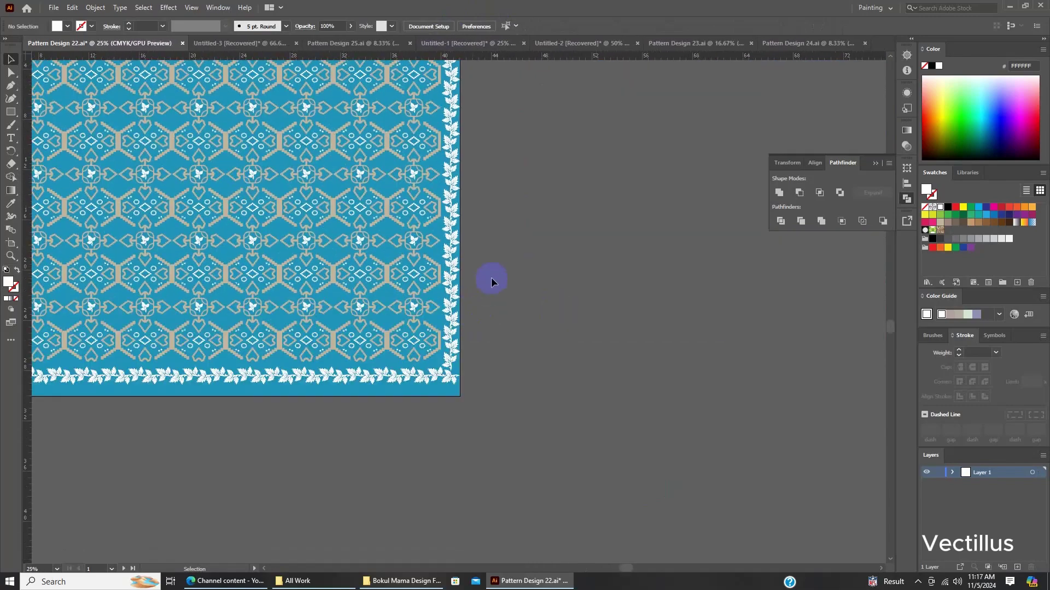
right_click(469, 184)
key("Escape")
scroll(530, 350, "down", 1)
right_click(529, 350)
left_click(734, 511)
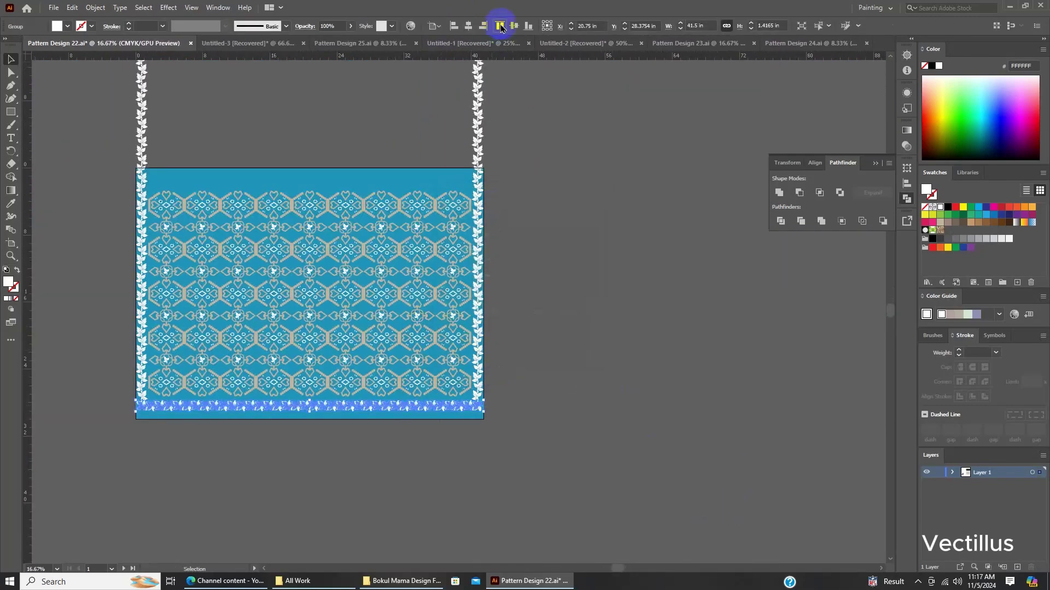
scroll(283, 176, "up", 2)
Move the top-right corner leaf group to the artboard's top-left.
left_click(577, 170)
scroll(589, 168, "up", 5)
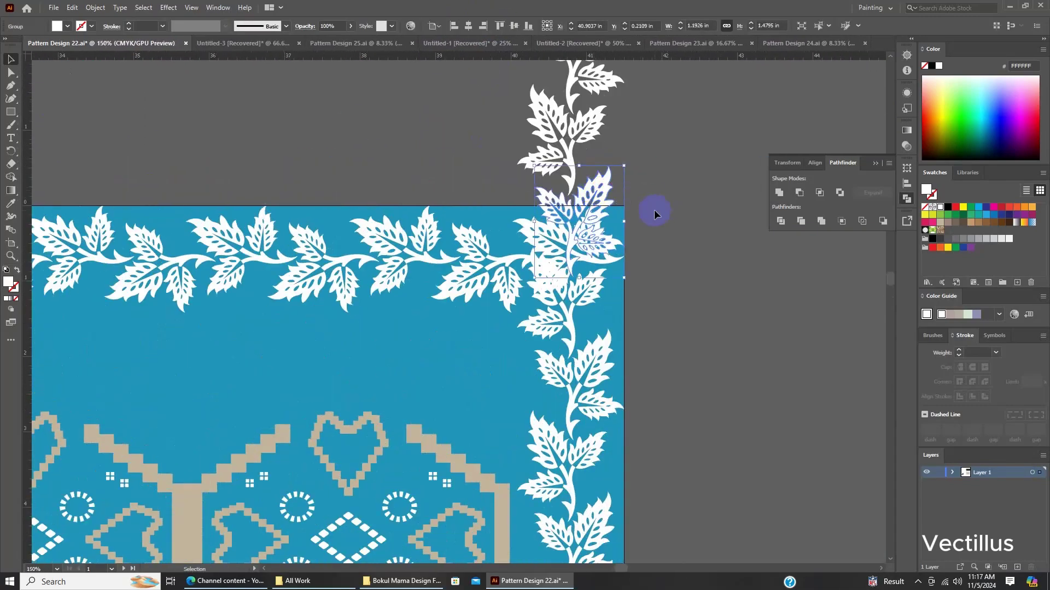
scroll(656, 302, "down", 4)
scroll(644, 183, "down", 2)
scroll(601, 246, "up", 5)
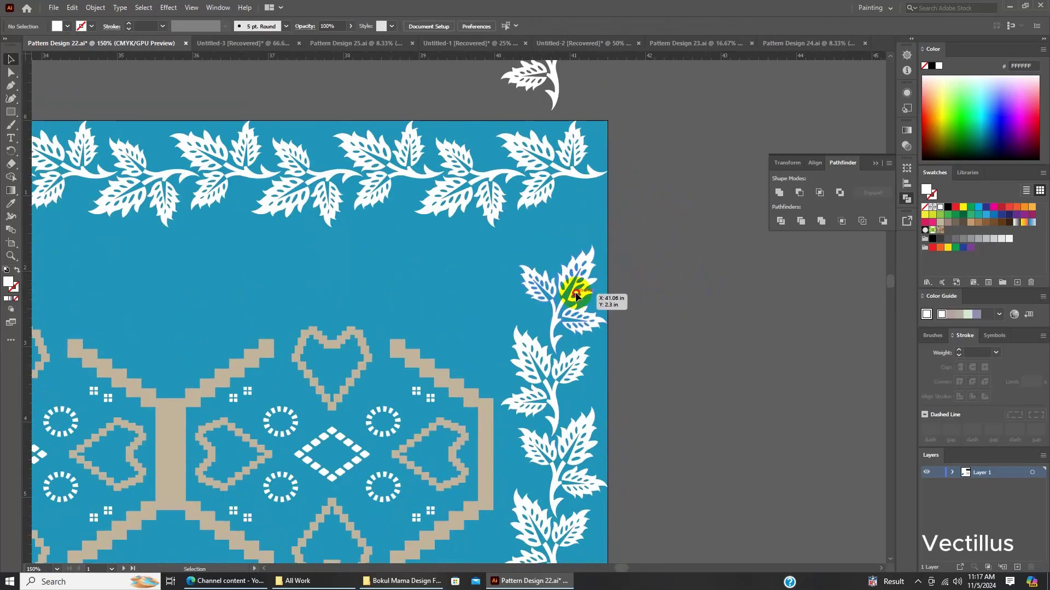
mouse_move(574, 293)
left_mouse_down()
mouse_move(600, 264)
mouse_move(294, 262)
left_mouse_up()
scroll(599, 263, "down", 4)
scroll(587, 422, "up", 4)
scroll(587, 263, "down", 4)
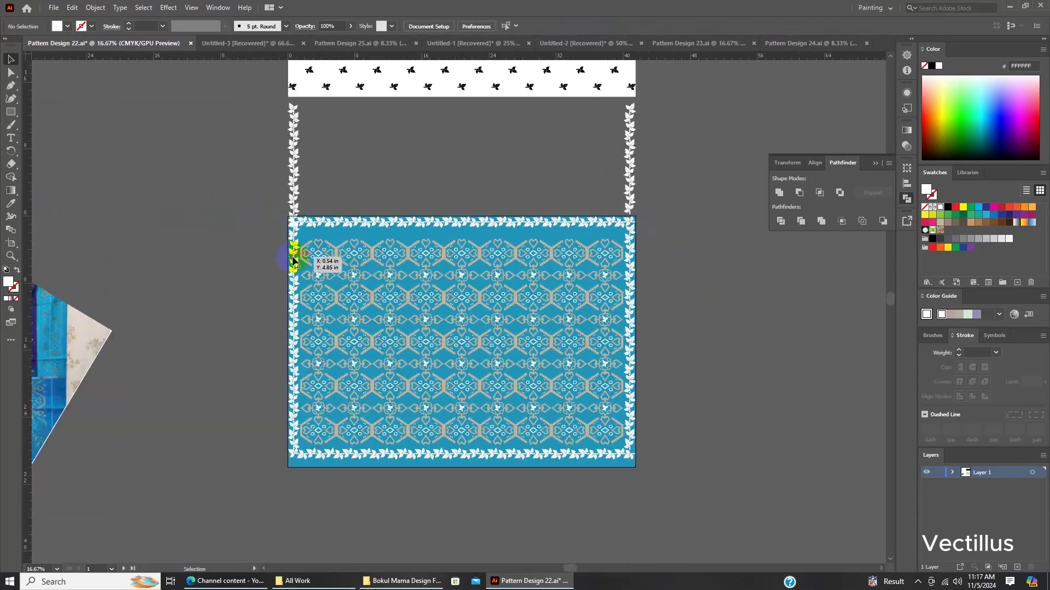
scroll(640, 224, "up", 4)
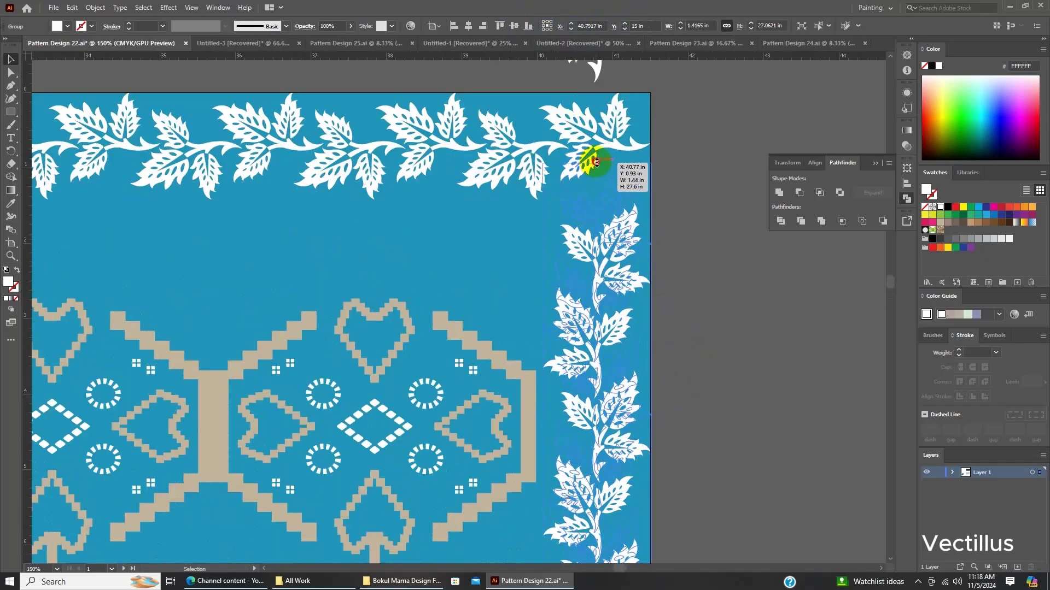
scroll(682, 420, "down", 3)
scroll(687, 207, "up", 3)
Create a mirrored copy of the leaf strip for the left edge.
right_click(687, 207)
left_click(865, 373)
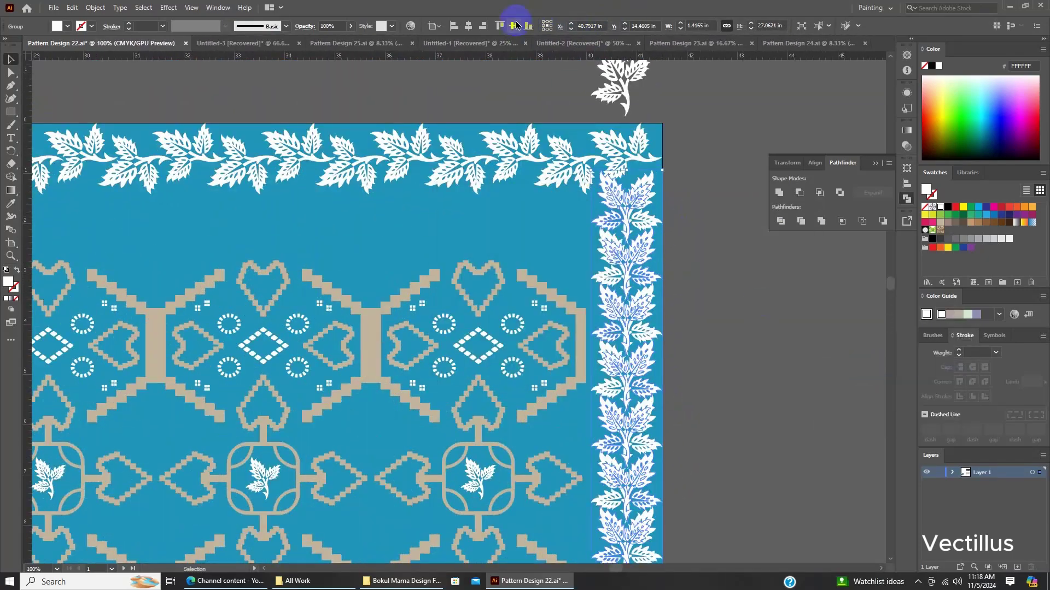
scroll(668, 134, "down", 5)
scroll(525, 276, "down", 2)
scroll(218, 122, "up", 5)
scroll(236, 211, "down", 5)
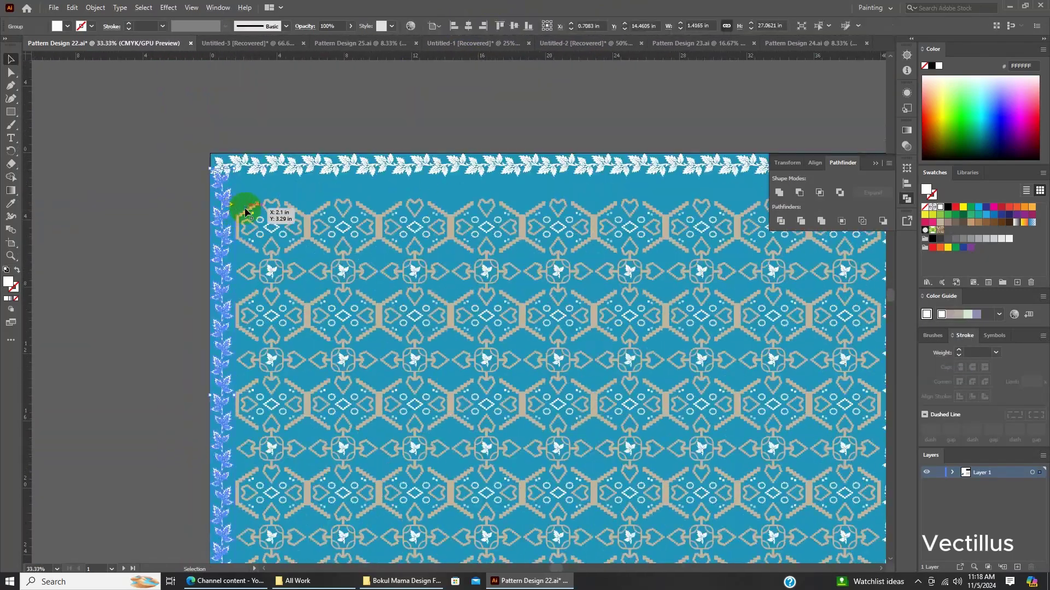
scroll(224, 481, "up", 5)
scroll(793, 356, "down", 5)
scroll(227, 214, "up", 7)
Make a copy of the left vertical leaf strip reflected across the vertical axis.
left_click(227, 214)
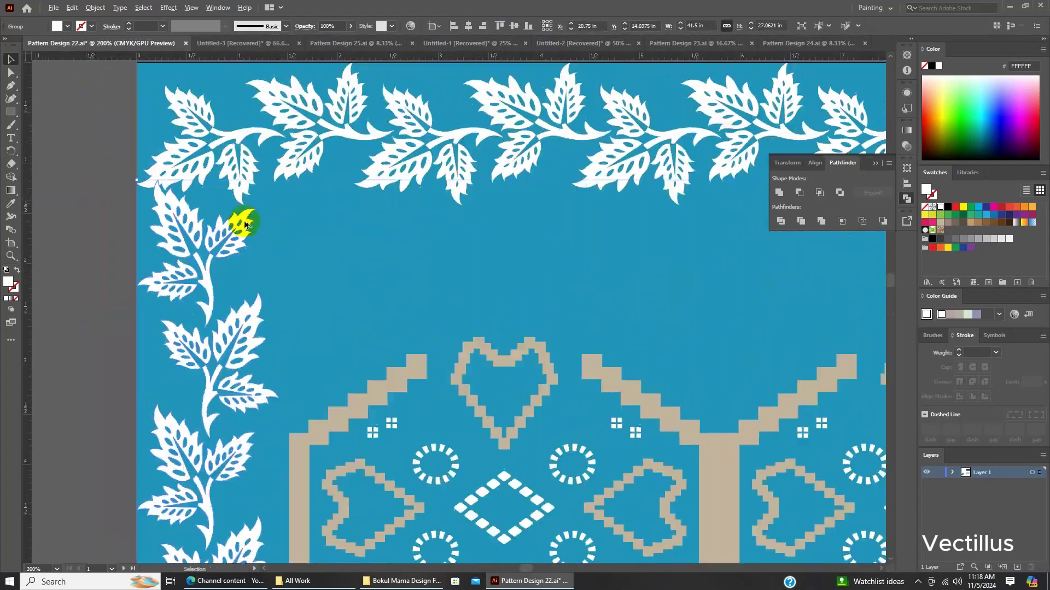
scroll(235, 223, "down", 3)
scroll(226, 295, "down", 3)
scroll(174, 230, "up", 3)
right_click(174, 229)
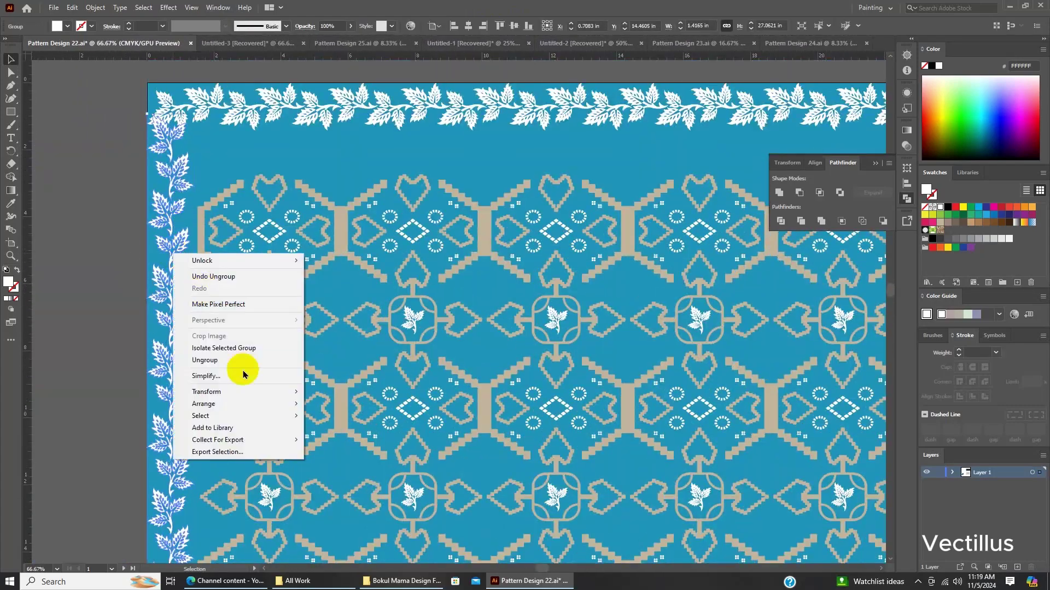
left_click(333, 400)
left_click(452, 230)
left_click(471, 356)
scroll(274, 190, "down", 2)
scroll(274, 191, "down", 2)
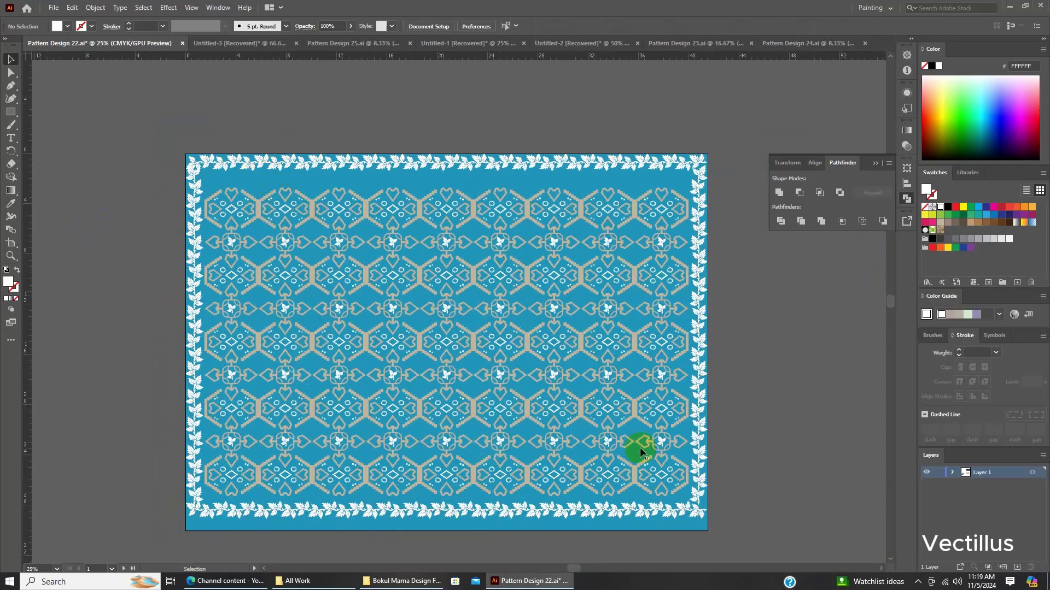
scroll(235, 499, "up", 5)
Reflect the top leaf strip across the vertical axis.
scroll(172, 287, "up", 3)
right_click(266, 103)
left_click(421, 273)
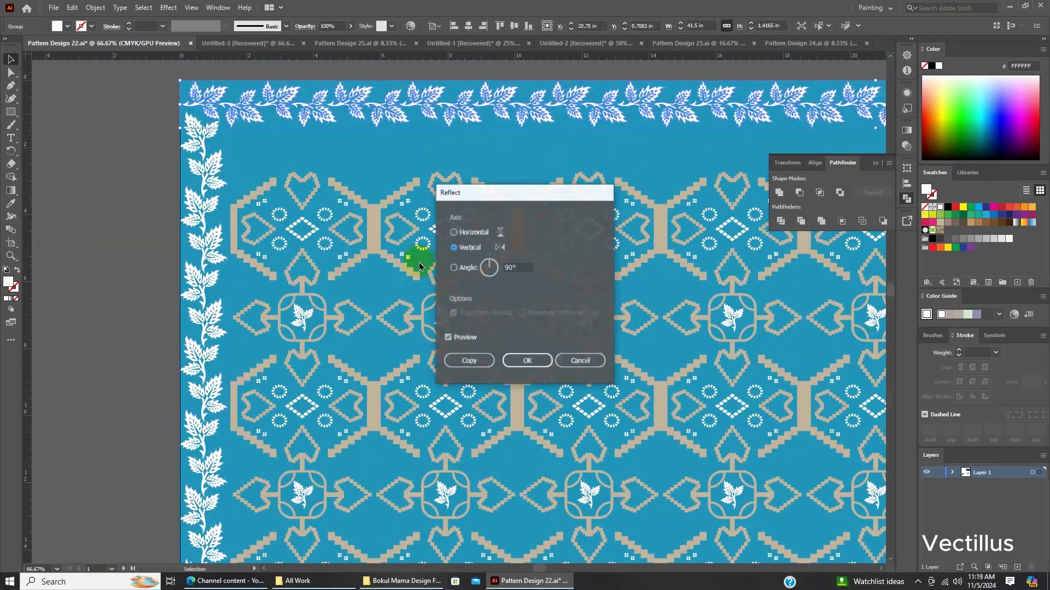
left_click(445, 229)
left_click(534, 355)
scroll(234, 244, "down", 3)
Select the right vertical leaf strip and inspect how it meets the top border.
left_click(644, 382)
scroll(642, 389, "up", 2)
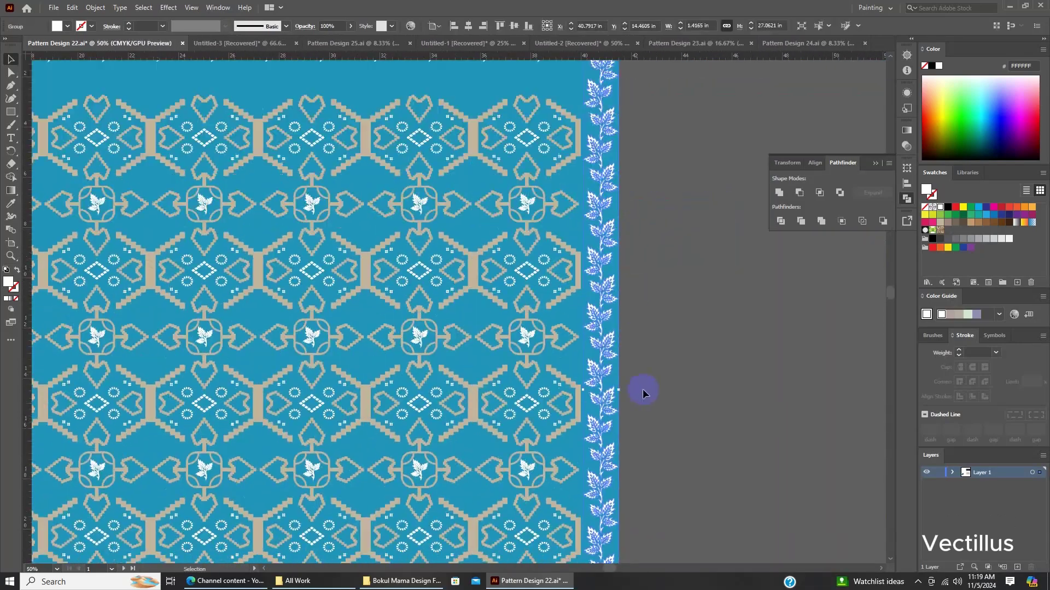
scroll(650, 278, "up", 3)
scroll(589, 110, "up", 3)
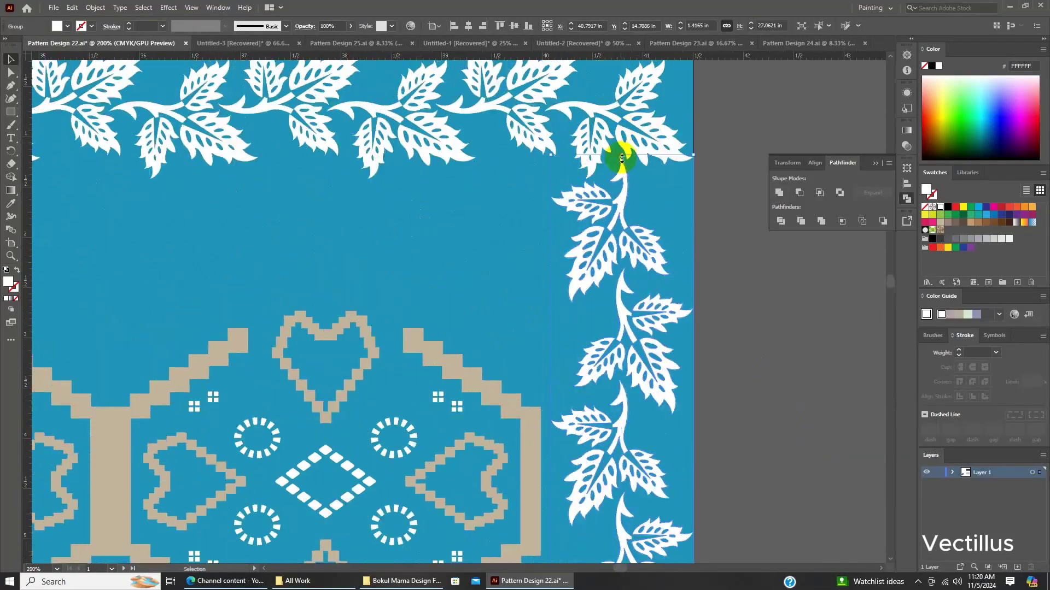
scroll(615, 164, "up", 3)
scroll(617, 274, "down", 8)
scroll(629, 356, "down", 2)
scroll(304, 340, "up", 3)
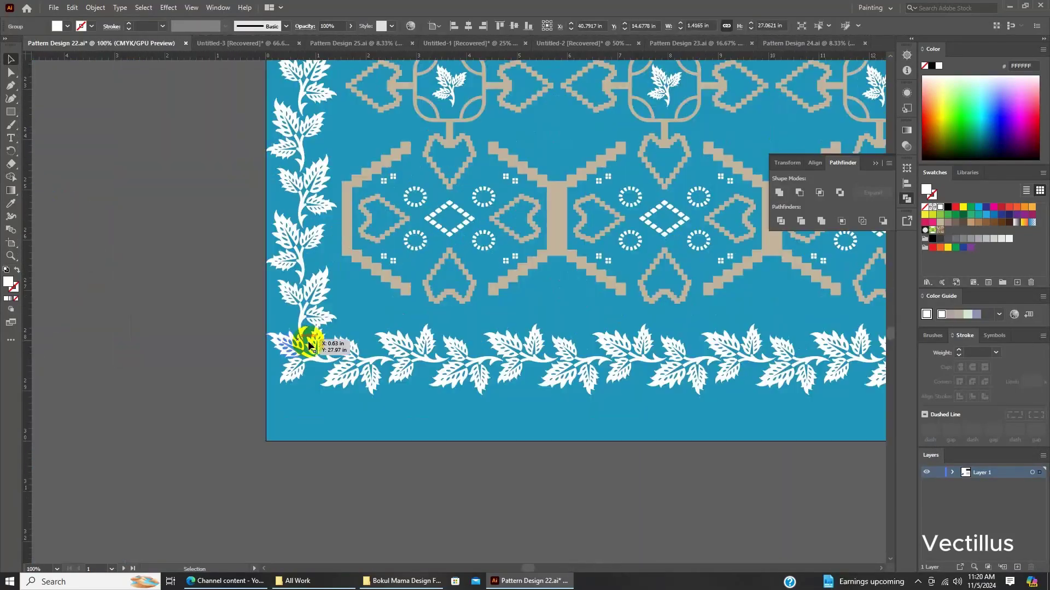
scroll(778, 283, "down", 3)
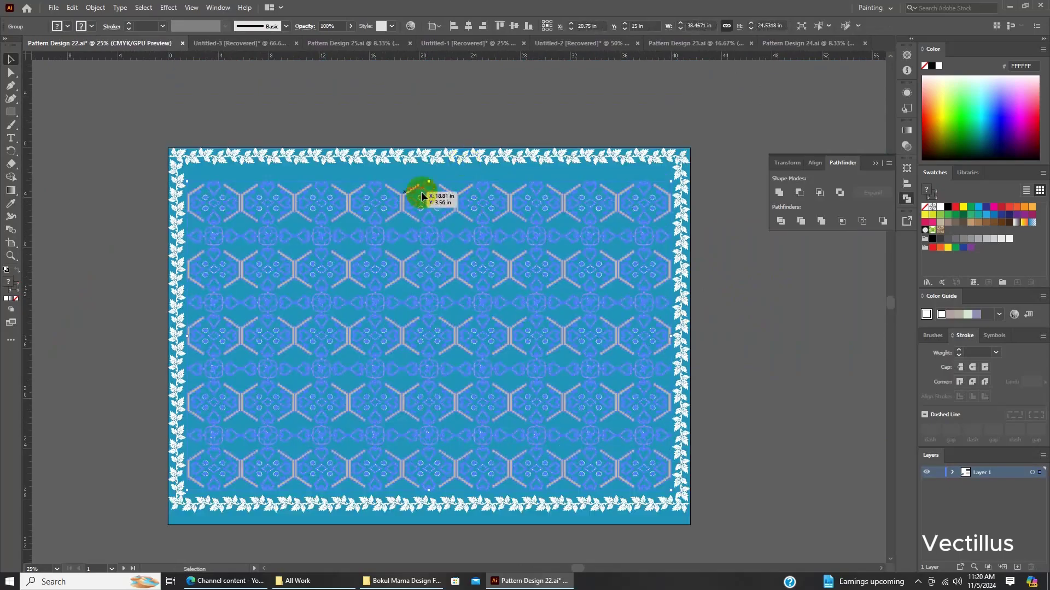
scroll(421, 191, "up", 3)
scroll(481, 191, "down", 4)
scroll(742, 409, "up", 1)
scroll(742, 409, "up", 1)
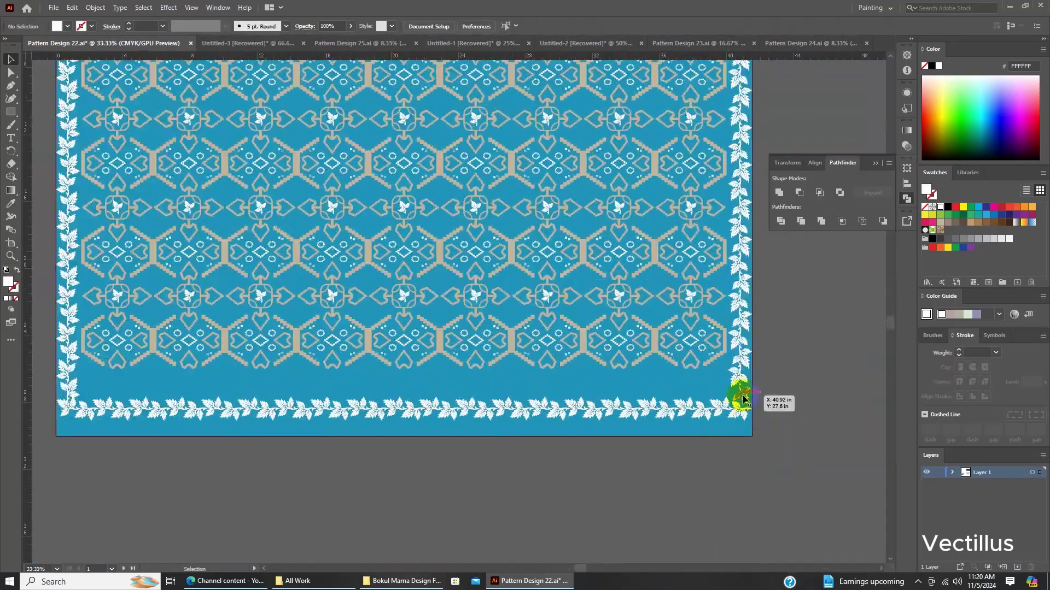
Raise the bottom leaf border so it sits just below the pattern.
right_click(277, 370)
left_click_drag(311, 399, 719, 366)
scroll(551, 393, "up", 1)
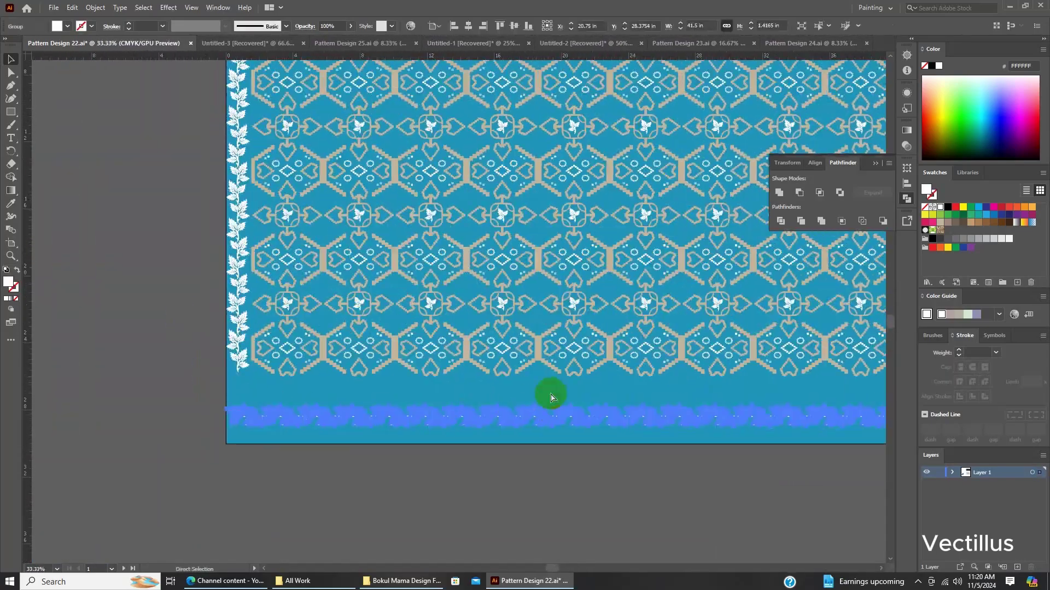
scroll(720, 367, "up", 1)
scroll(766, 372, "down", 3)
scroll(517, 394, "up", 5)
scroll(816, 411, "down", 5)
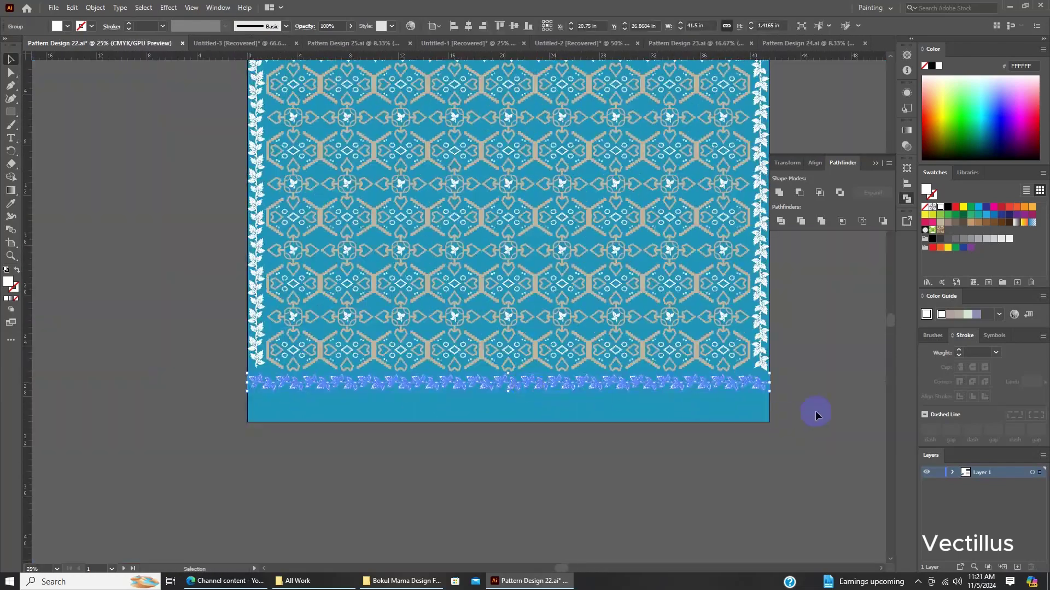
left_click_drag(720, 366, 811, 413)
scroll(539, 328, "up", 5)
scroll(696, 371, "down", 5)
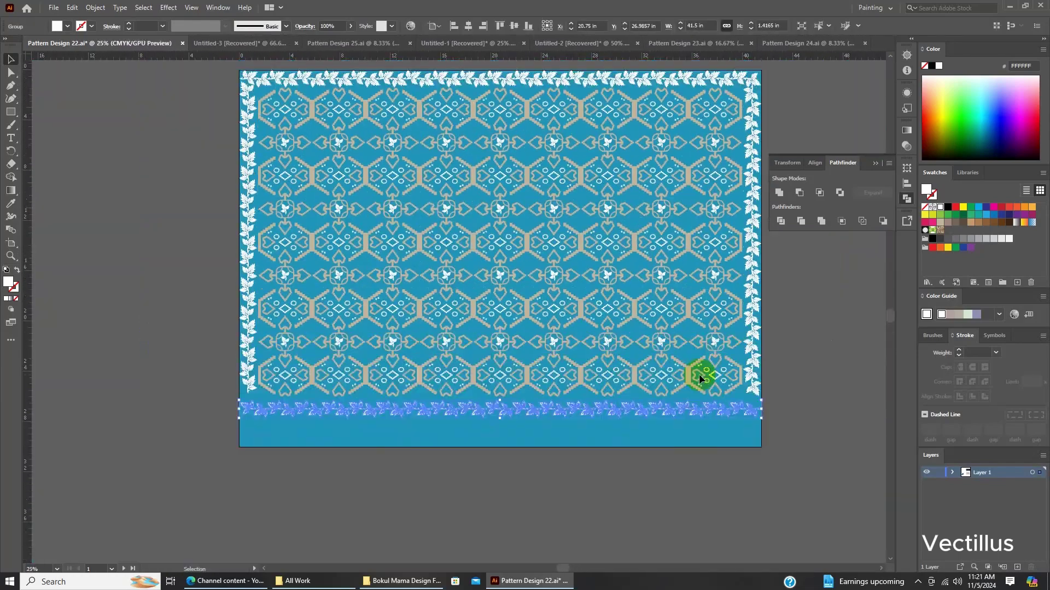
Horizontally centre the borders and pattern together, then deselect.
left_click(574, 143, "shift")
left_click(467, 28)
left_click(802, 331)
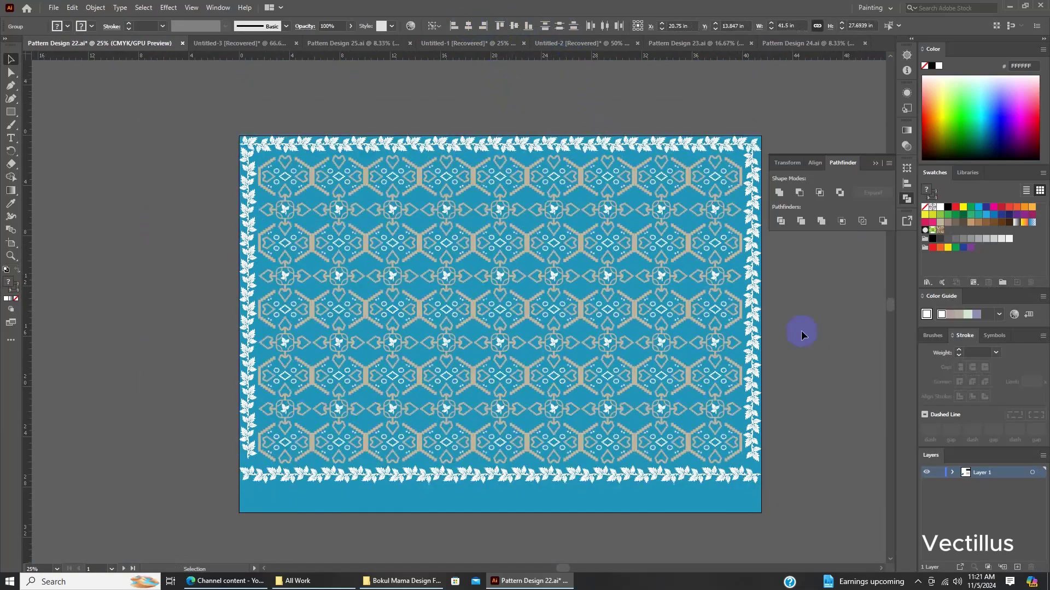
scroll(674, 414, "right", 3)
Reflect the bottom-right corner leaf group and align it with the border.
left_click(654, 463)
scroll(647, 383, "up", 5)
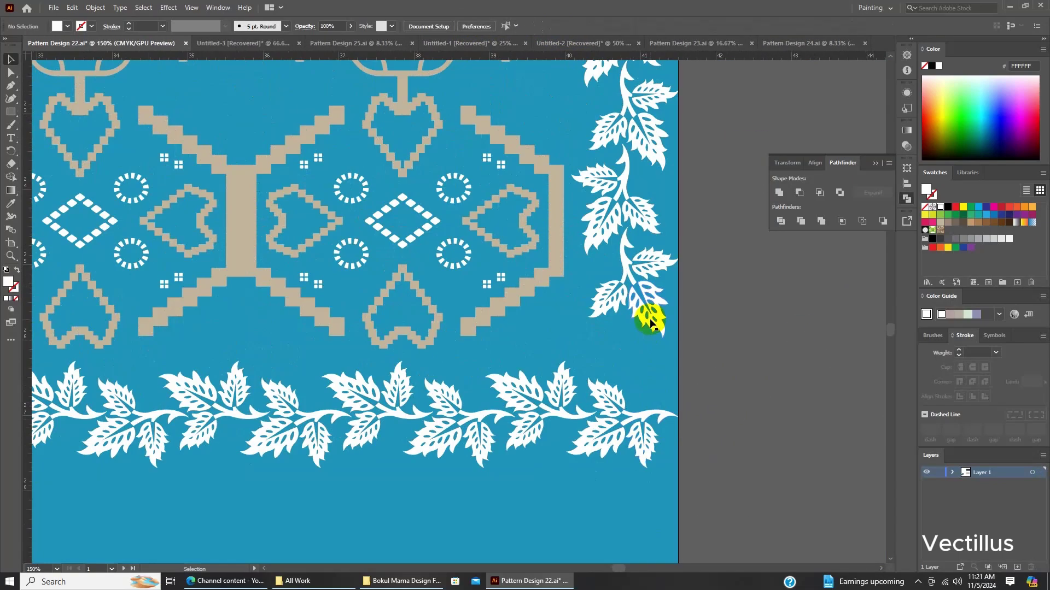
scroll(656, 273, "down", 5)
right_click(690, 391)
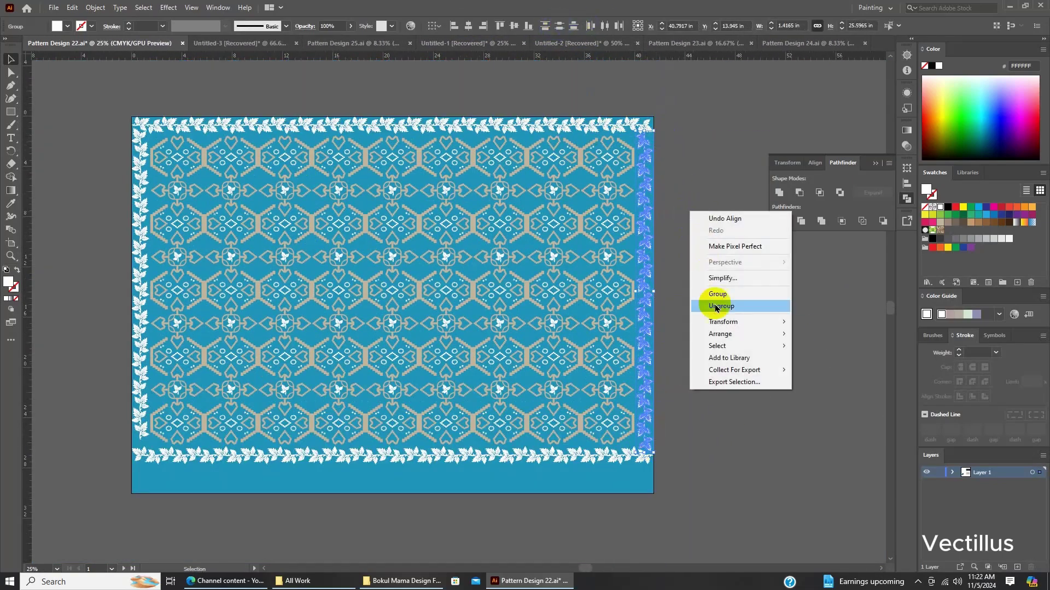
left_click(820, 329)
left_click(532, 358)
scroll(707, 394, "up", 5)
left_click(483, 25)
scroll(645, 159, "down", 4)
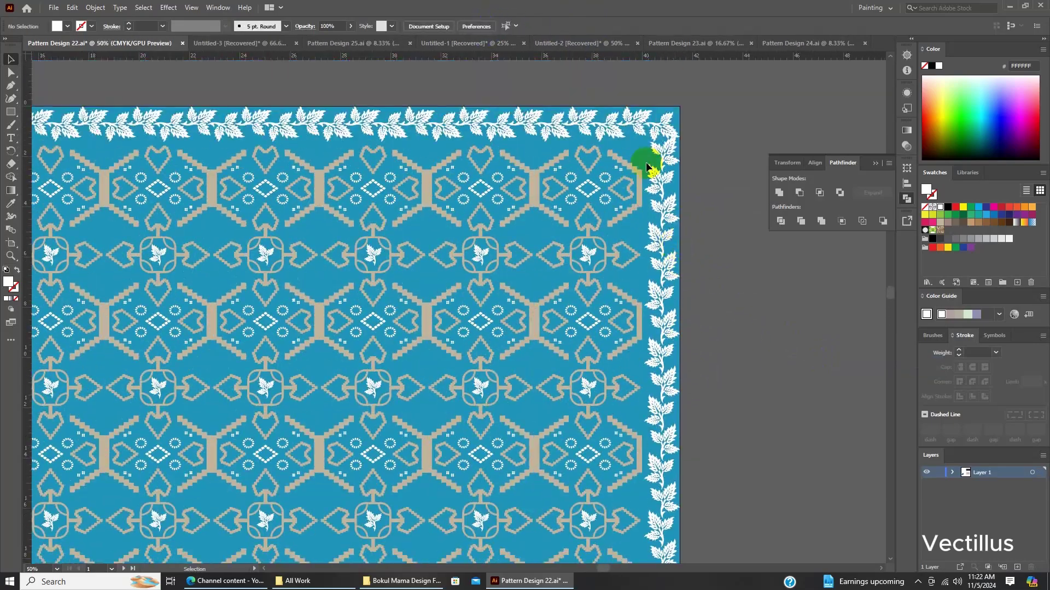
scroll(678, 159, "up", 6)
Isolate the corner leaf group and select a single leaf inside it.
right_click(691, 198)
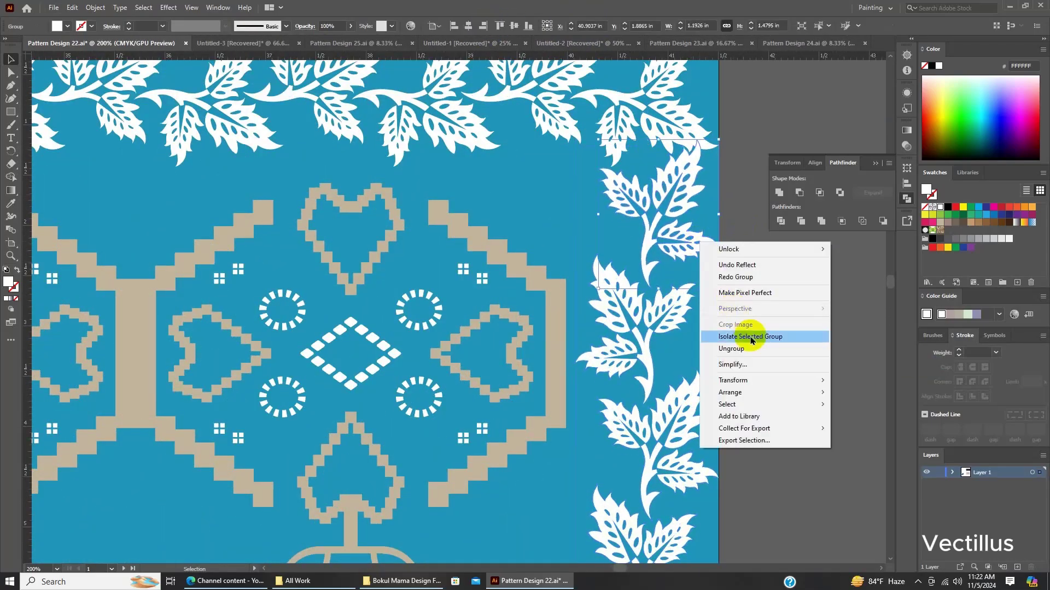
left_click(705, 311)
scroll(671, 481, "down", 5)
scroll(634, 400, "up", 5)
scroll(695, 228, "down", 5)
left_click(694, 229)
scroll(694, 229, "up", 5)
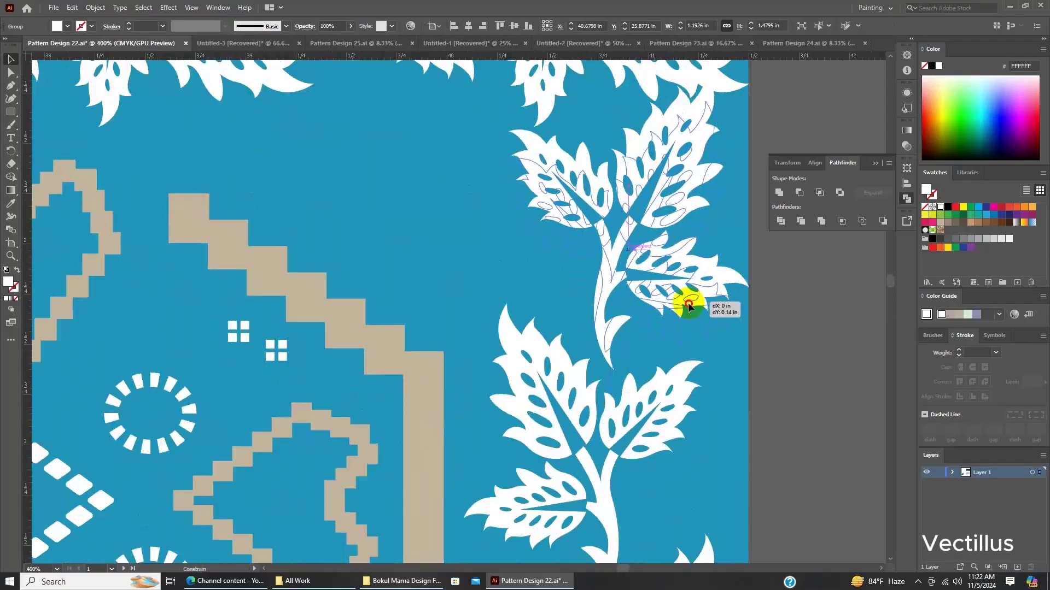
scroll(689, 295, "down", 5)
scroll(638, 159, "up", 3)
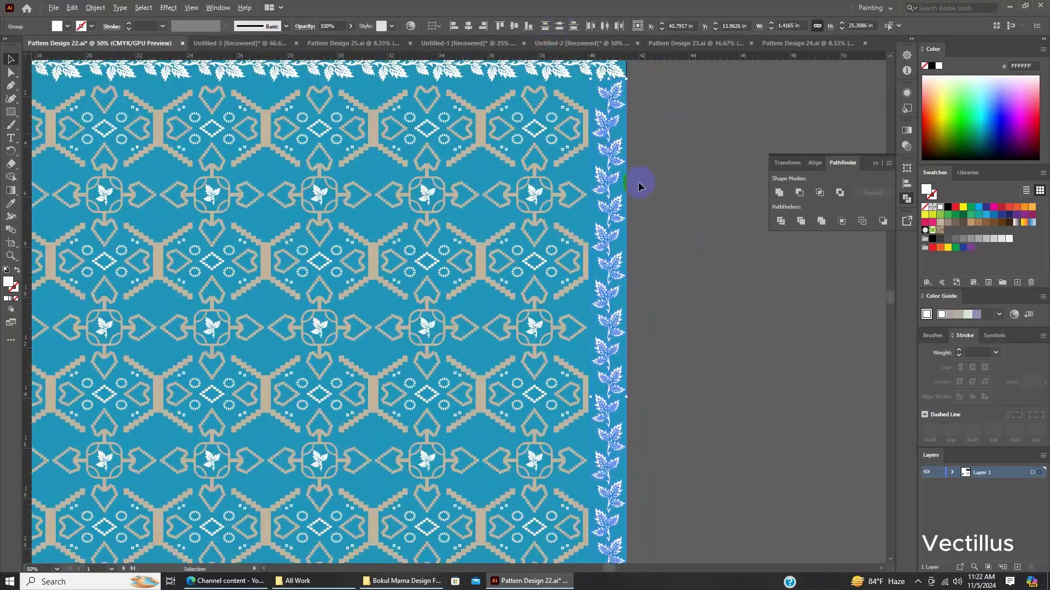
scroll(604, 480, "down", 3)
Select the bottom border, right leaf strip and corner leaves to check the right edge.
left_click(604, 480)
scroll(575, 480, "up", 2)
left_click(634, 126)
scroll(668, 143, "up", 5)
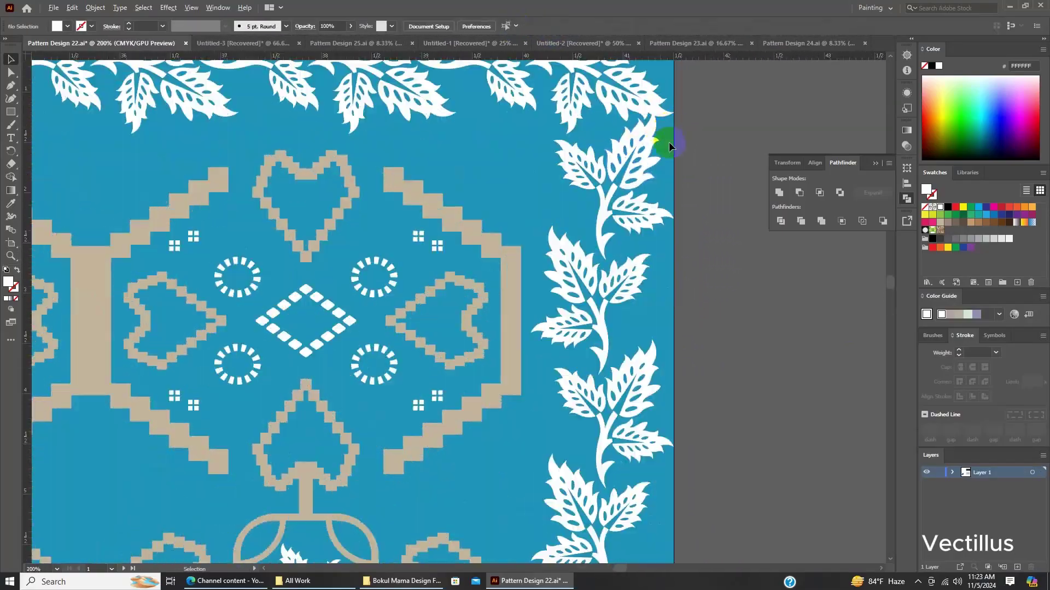
scroll(723, 297, "up", 2)
scroll(623, 301, "down", 10)
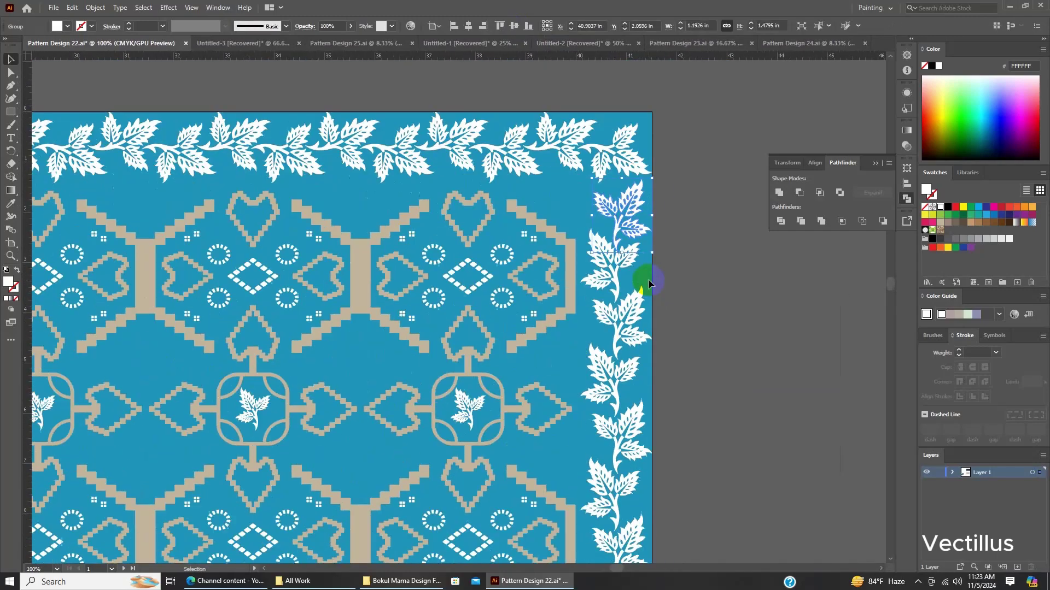
left_click(657, 542)
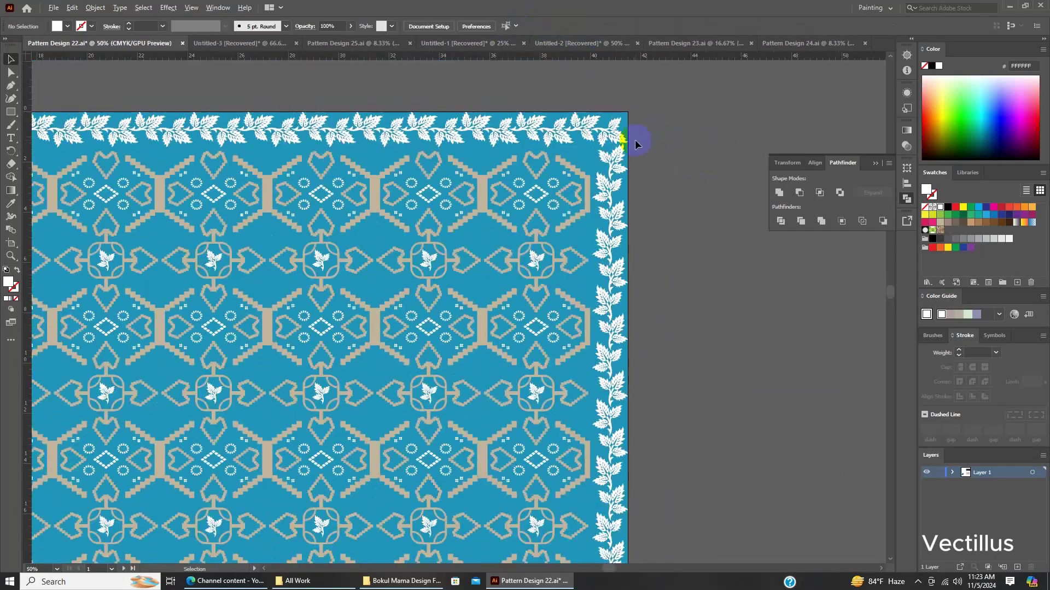
scroll(633, 145, "down", 1)
left_click(263, 234)
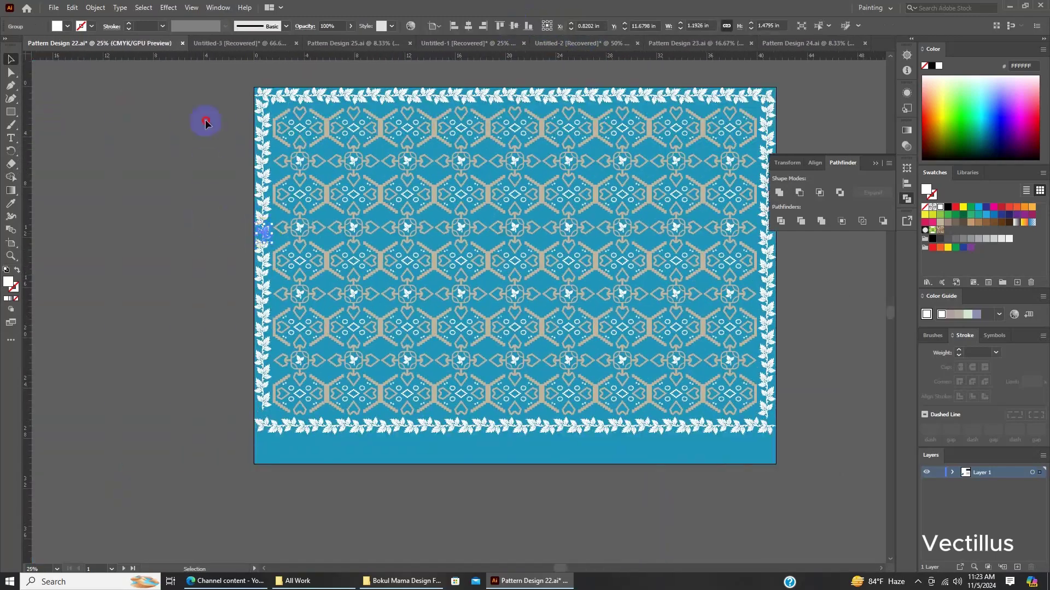
Make a mirrored copy of the right leaf border strip for the left edge.
left_click(775, 424)
right_click(821, 359)
left_click(468, 360)
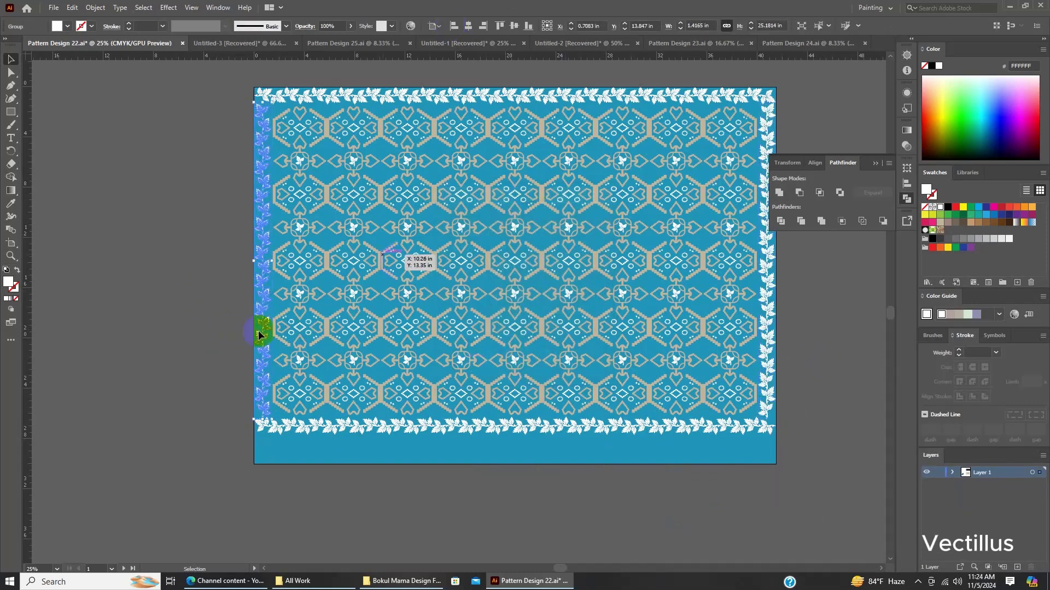
scroll(748, 167, "right", 2)
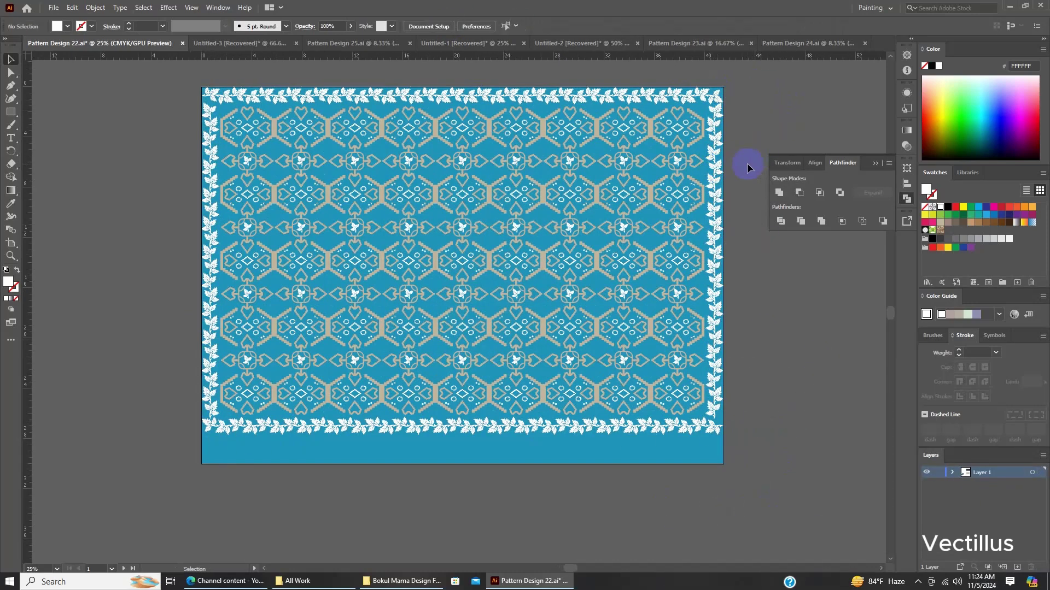
Reflect the left border strip so it mirrors the right one.
right_click(211, 229)
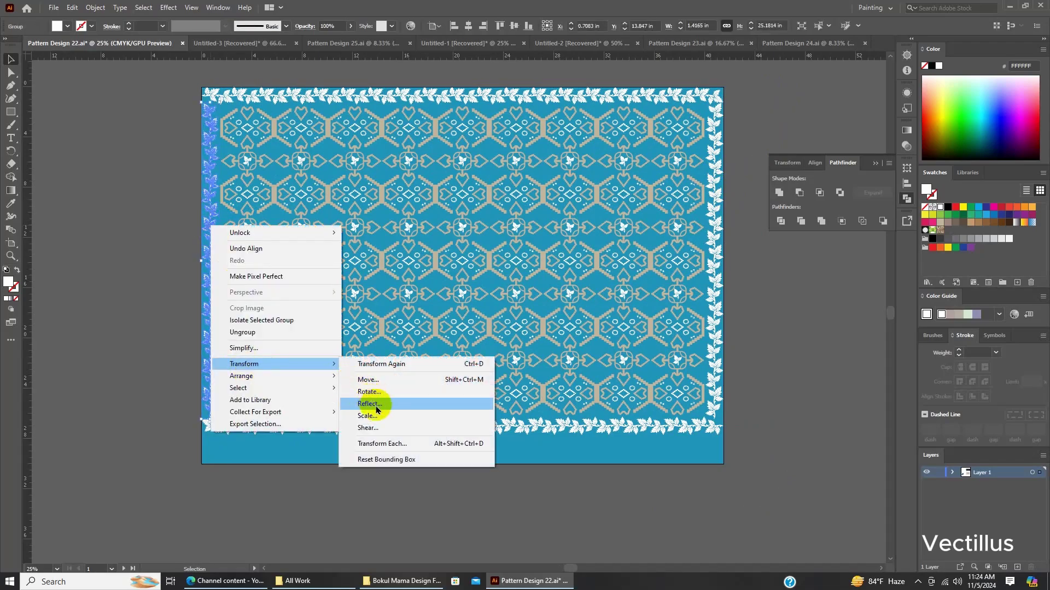
left_click(375, 403)
key("Return")
scroll(208, 415, "up", 3)
scroll(541, 365, "down", 5)
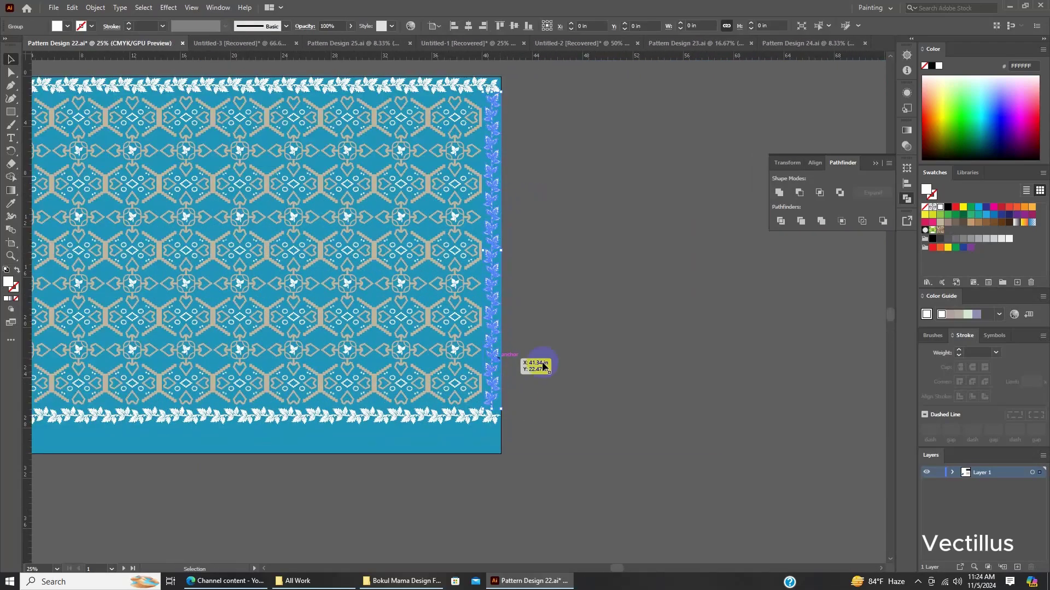
scroll(566, 389, "up", 1)
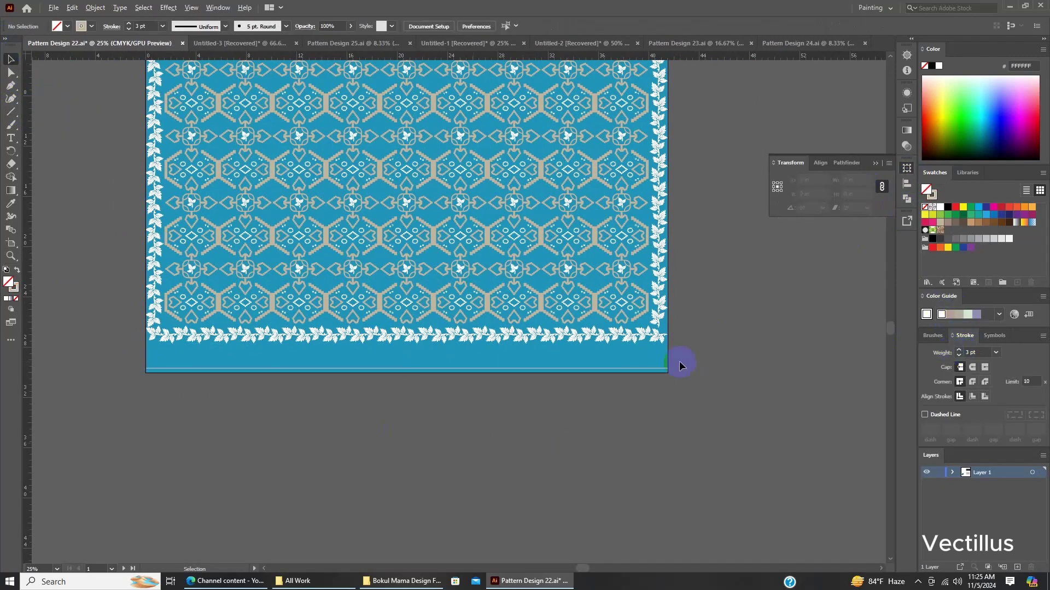
Duplicate the thin white line downward repeatedly to create several stripe copies.
scroll(680, 366, "up", 10)
left_click(716, 394)
left_click_drag(684, 311, 684, 310)
key("ctrl+1")
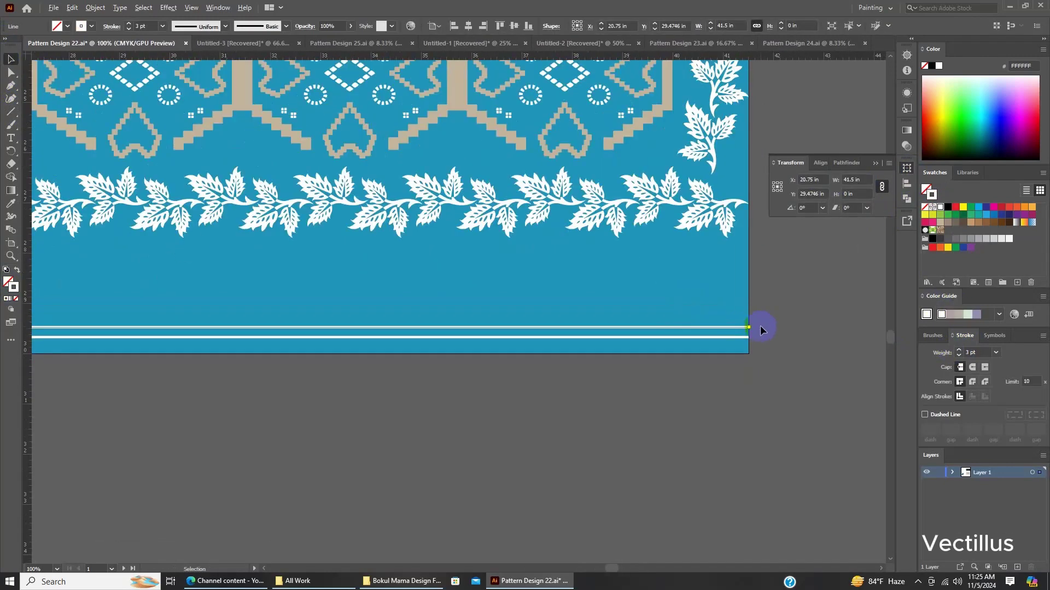
key("ctrl+d")
key("ctrl+d")
key("ctrl+d")
key("ctrl+d")
key("ctrl+d")
key("ctrl+d")
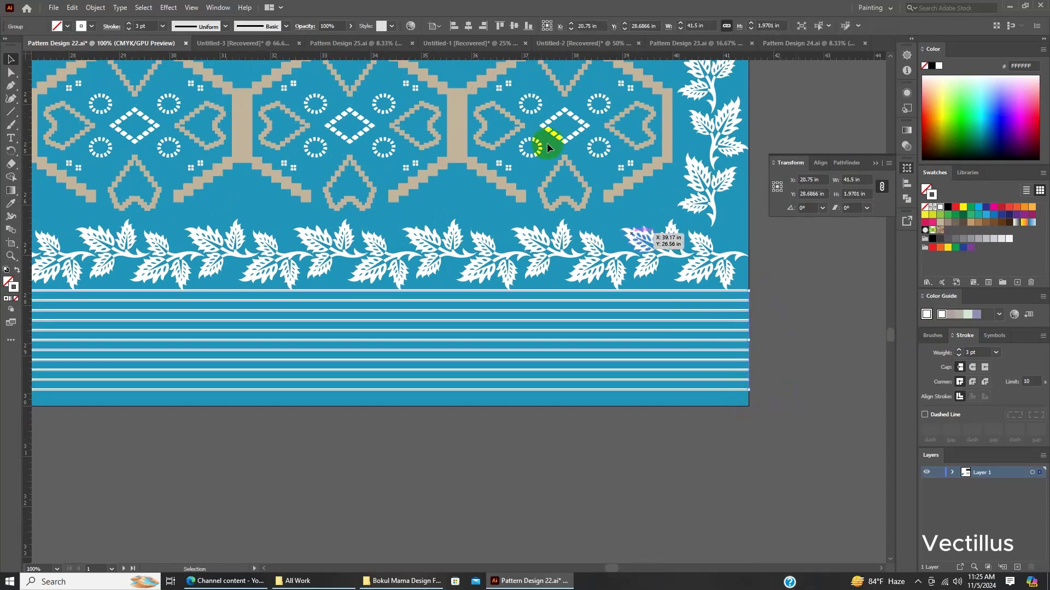
scroll(546, 141, "down", 3)
scroll(672, 353, "up", 8)
Group all the white stripes and distribute them evenly across the band.
key("a")
left_click_drag(595, 326, 595, 297)
key("ctrl+1")
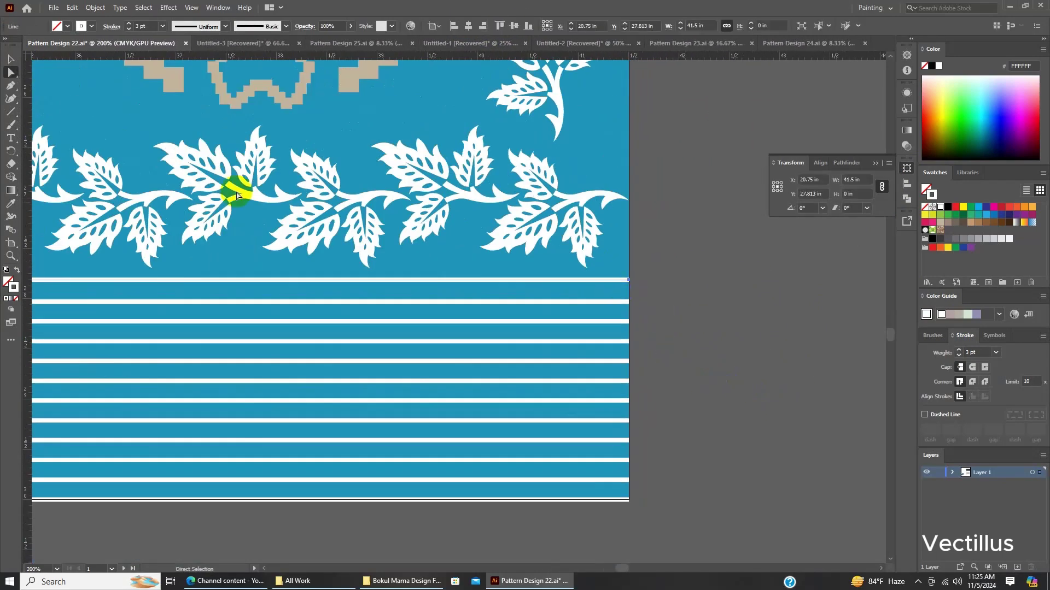
right_click(702, 330)
left_click(738, 422)
left_click(504, 26)
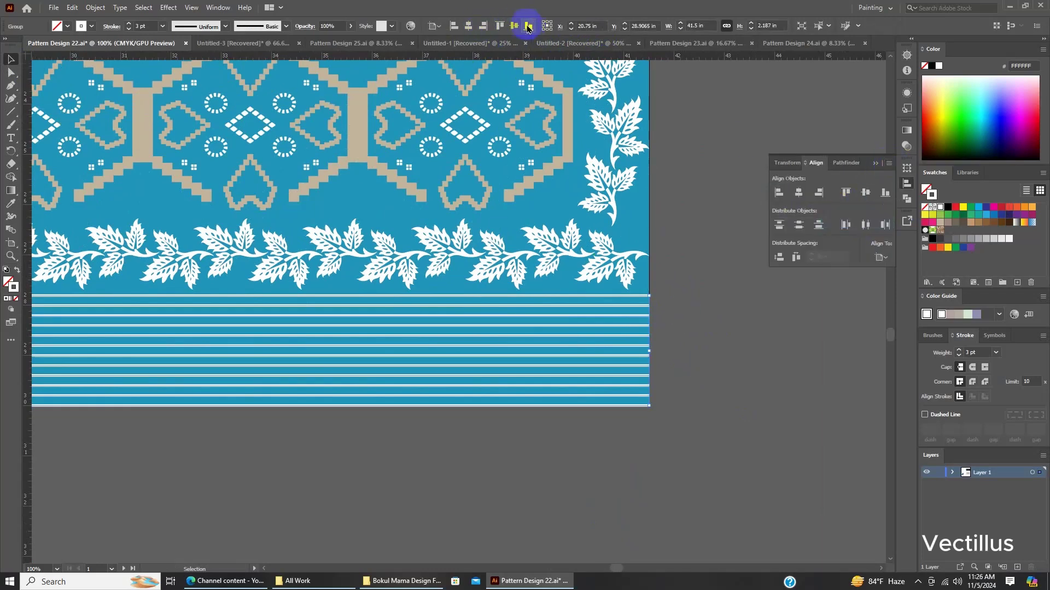
Zoom in to check the even stripe spacing, then deselect the stripes.
key("ctrl+plus")
key("ctrl+plus")
key("ctrl+plus")
scroll(601, 273, "down", 5)
scroll(674, 362, "up", 4)
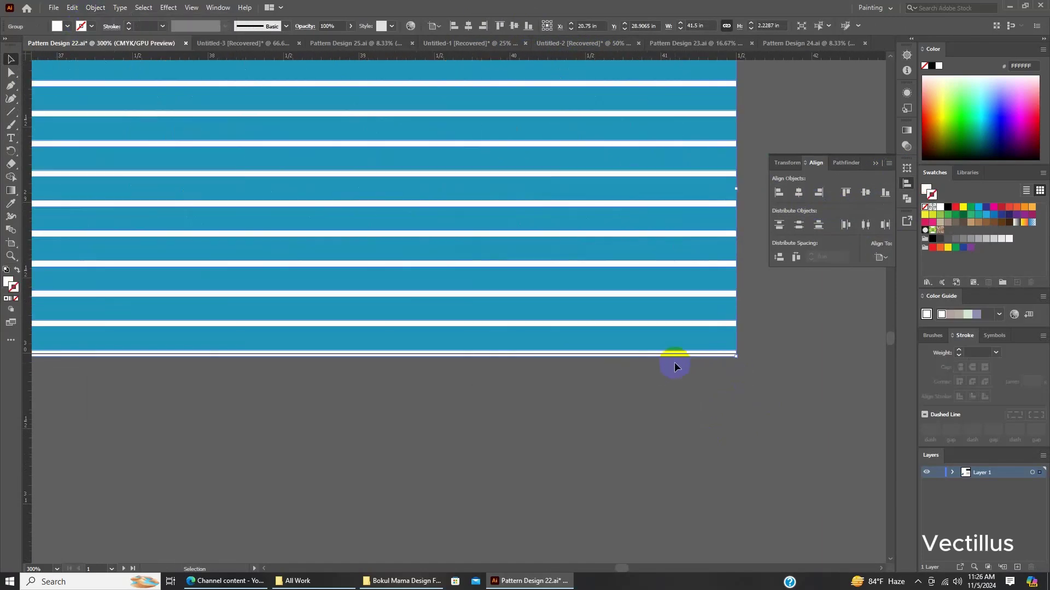
scroll(581, 230, "down", 5)
scroll(383, 247, "down", 3)
left_click(383, 248)
scroll(347, 206, "up", 1)
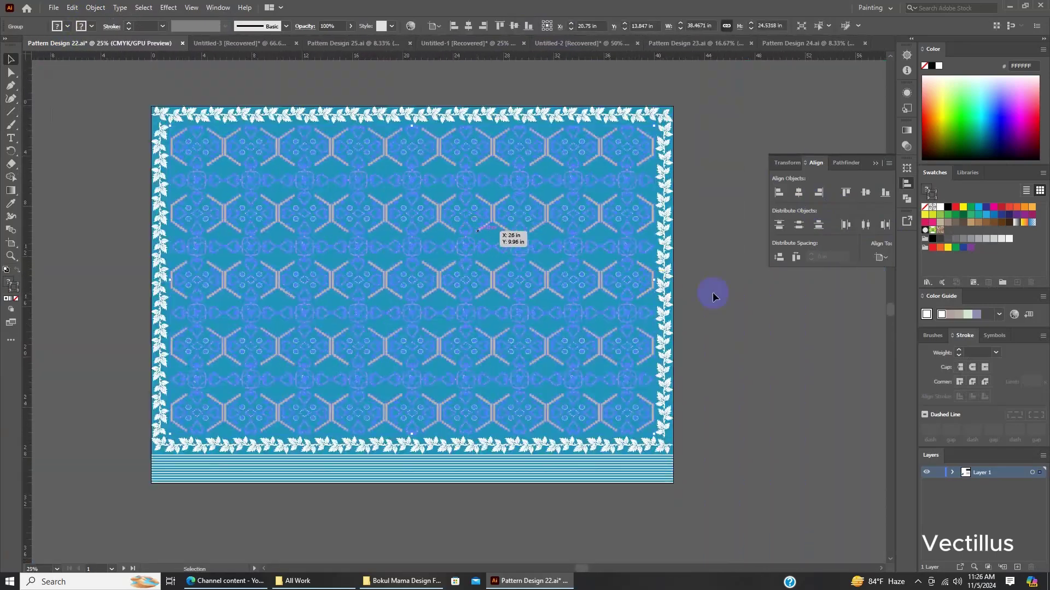
key("p")
scroll(311, 344, "up", 3)
Draw a Pen rectangle outlining the central panel area.
scroll(271, 187, "up", 2)
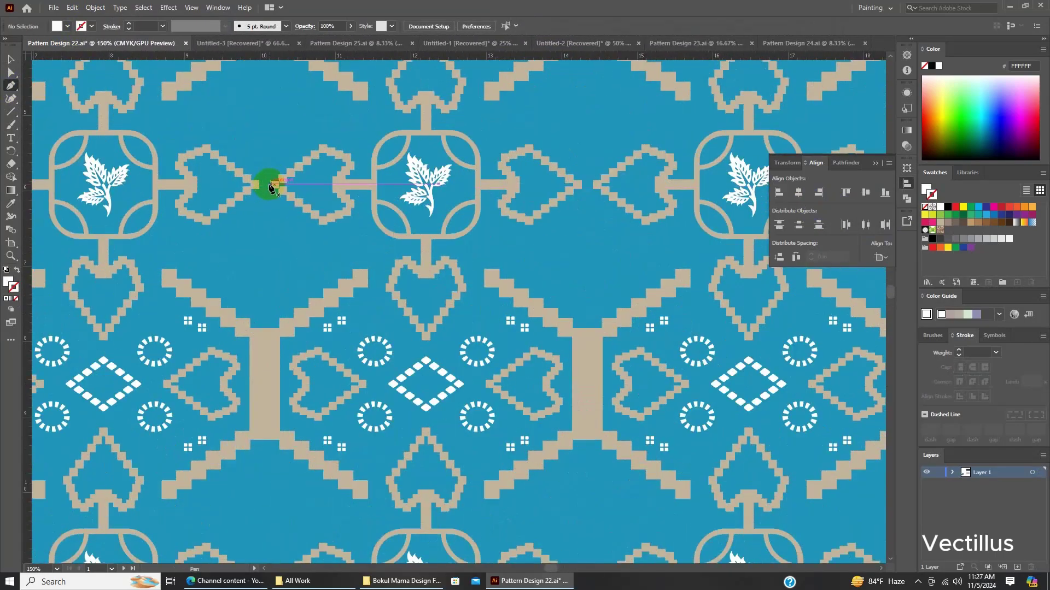
left_click(268, 116)
scroll(327, 130, "down", 5)
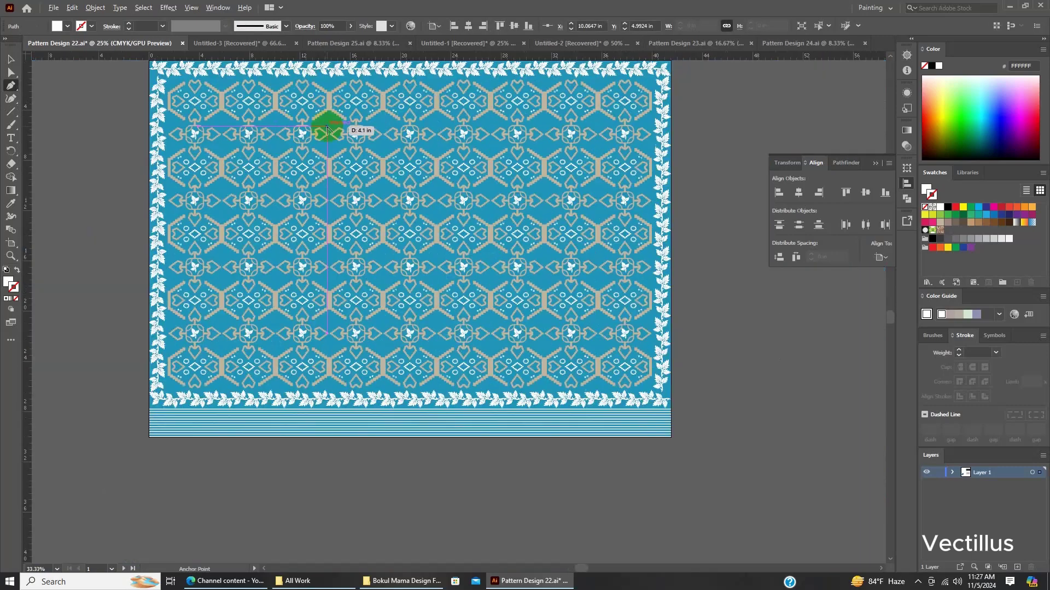
key("Escape")
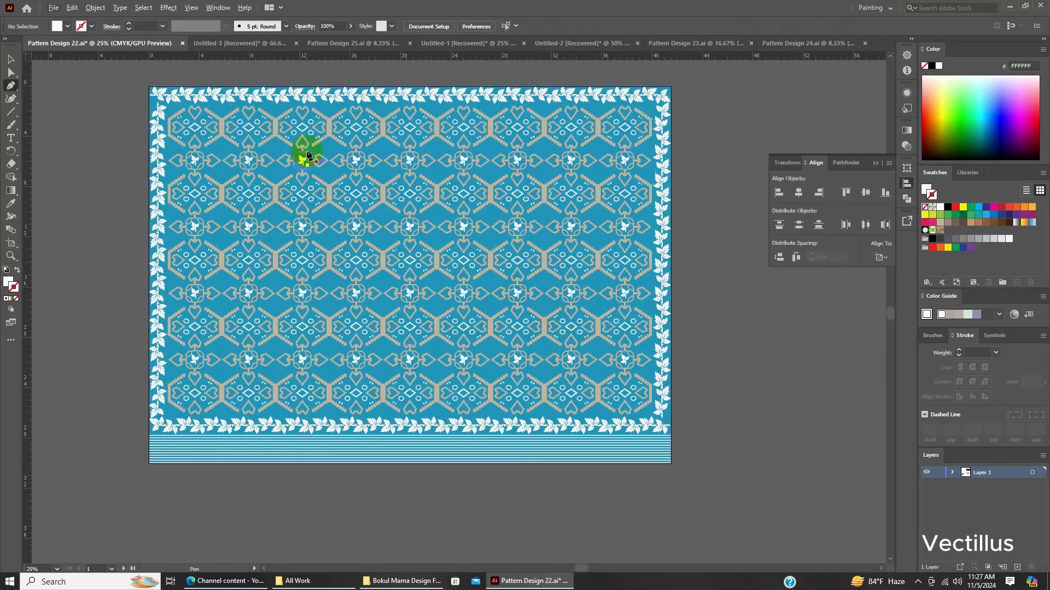
scroll(264, 176, "up", 1)
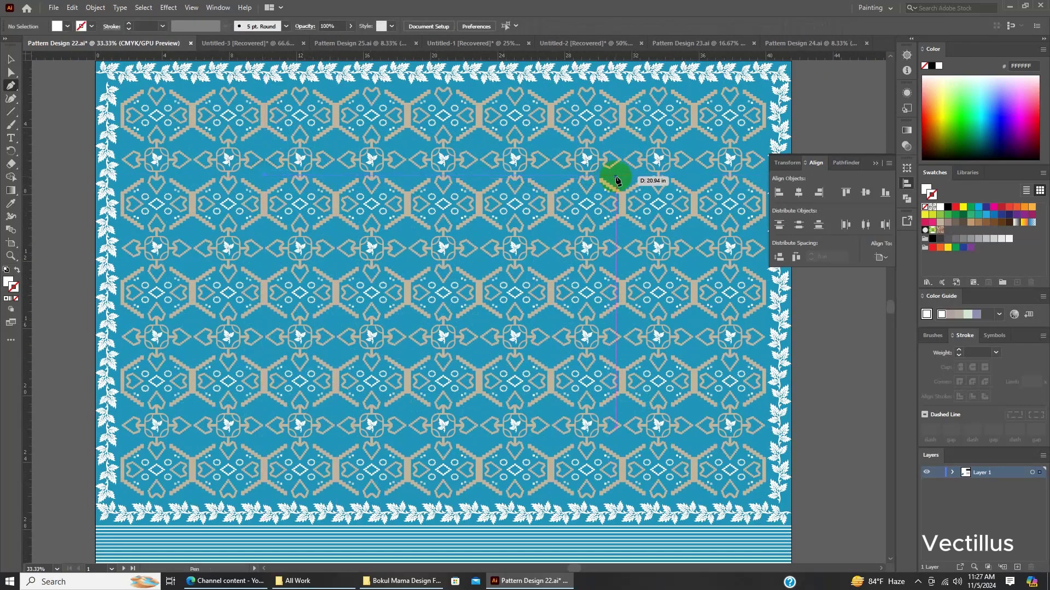
left_click(623, 410)
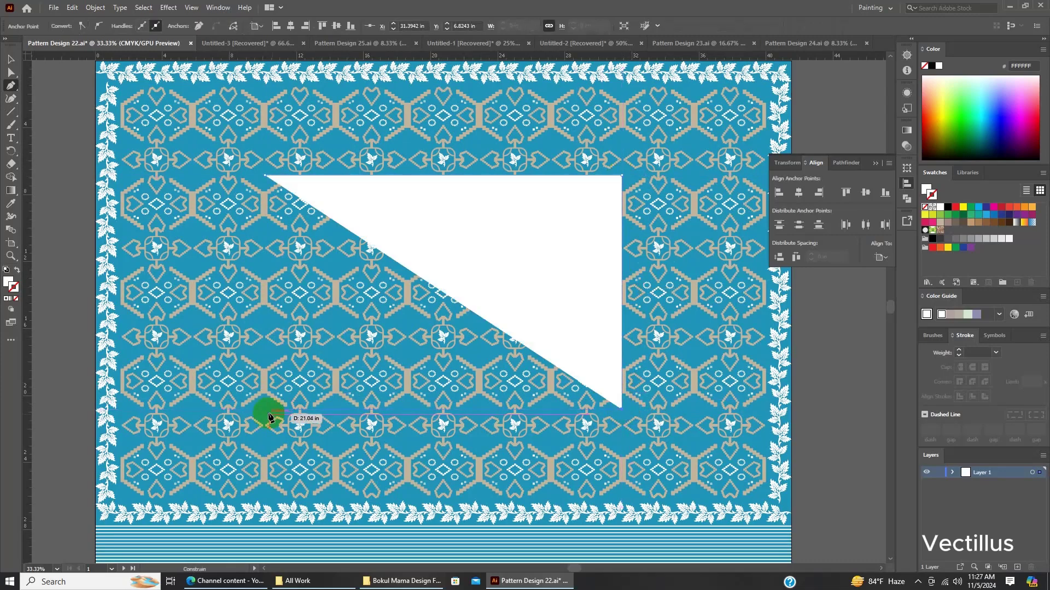
left_click(265, 410)
Delete the temporary white rectangle from the centre.
left_click(264, 175)
key("v")
scroll(382, 251, "down", 1)
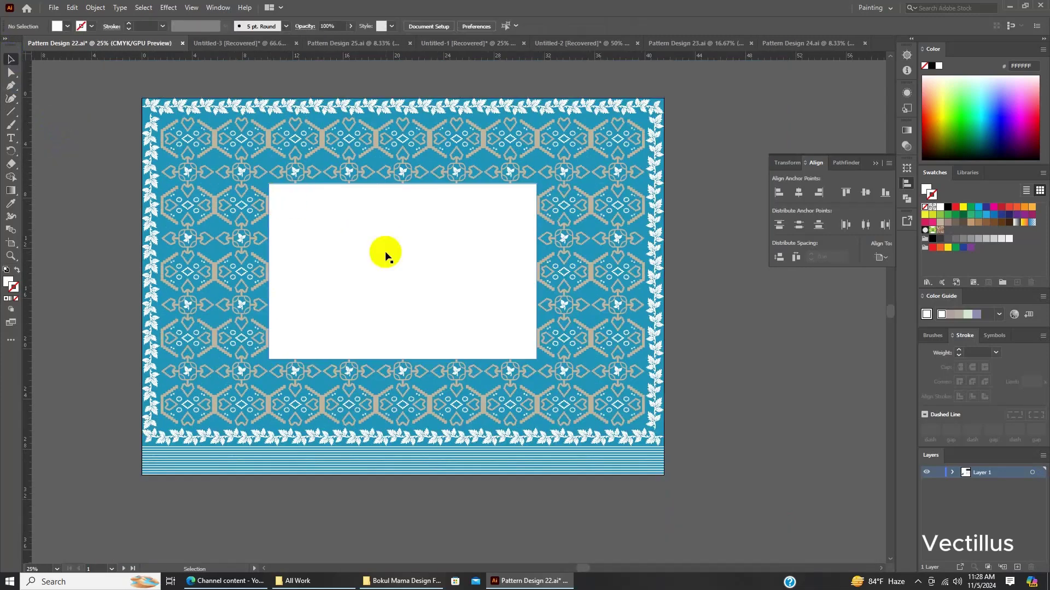
scroll(638, 305, "down", 1)
scroll(638, 305, "up", 1)
key("Delete")
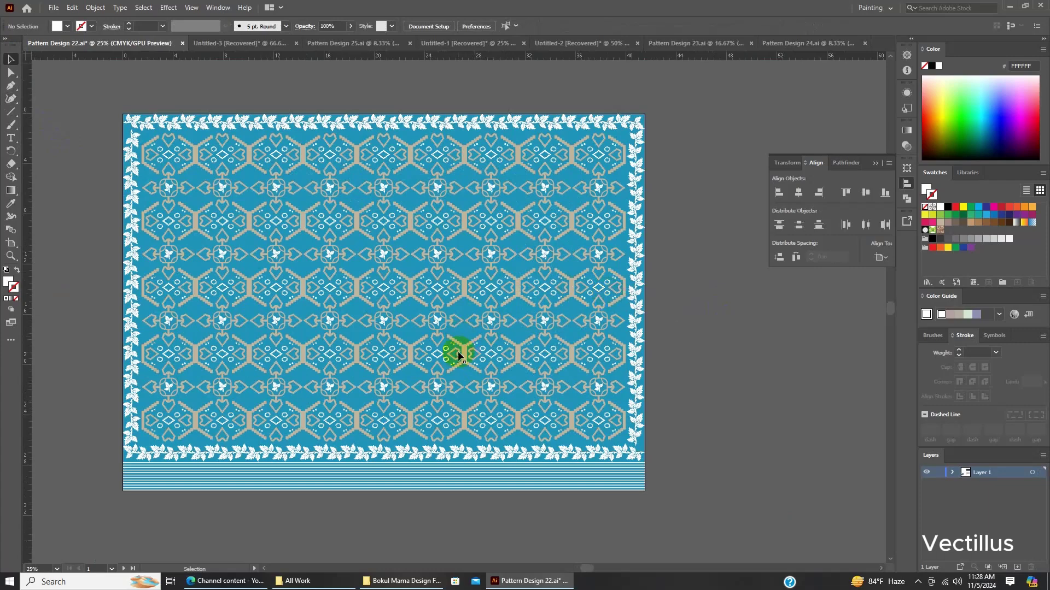
Shift a motif column left and place a motif copy at the central gap's edge.
left_click(749, 452)
mouse_move(487, 375)
left_mouse_down()
mouse_move(372, 288)
mouse_move(296, 248)
left_mouse_up()
left_click(729, 342)
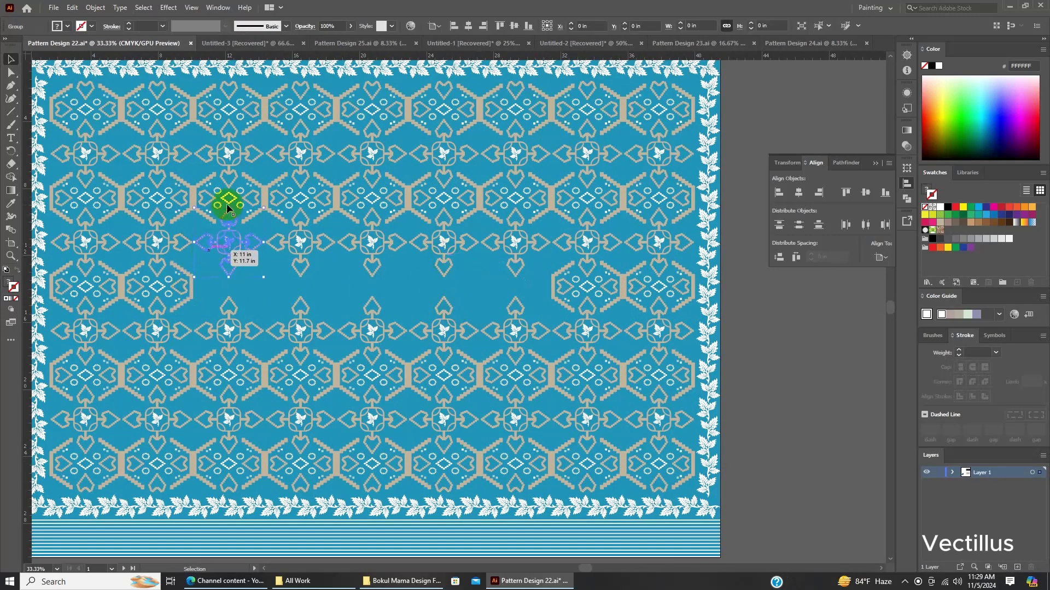
left_click_drag(226, 209, 290, 256)
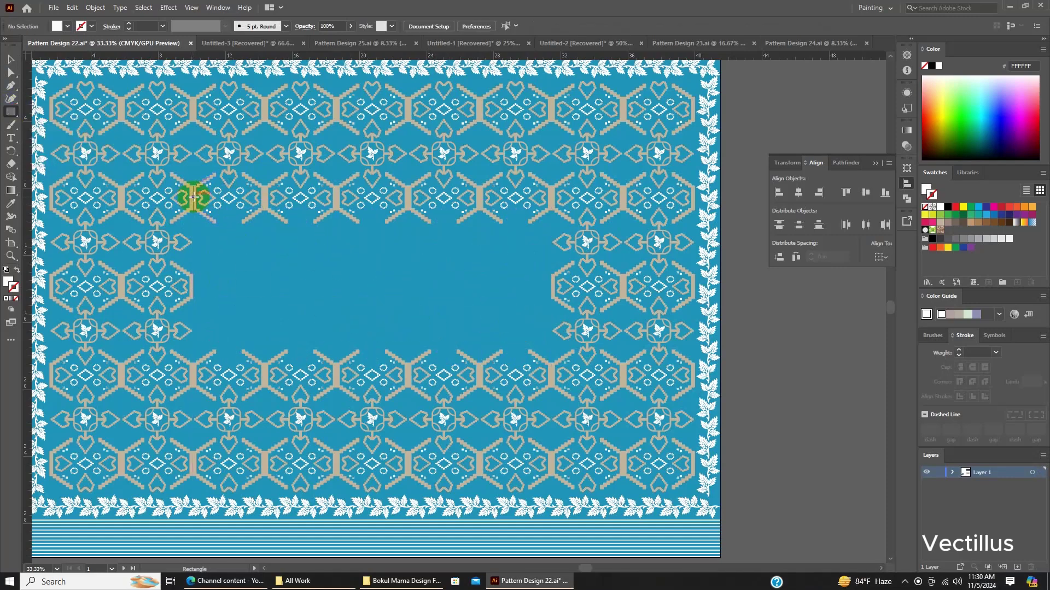
Draw a blue rectangle over the central gap and adjust its height to fit.
left_click_drag(550, 377, 550, 377)
key("v")
scroll(551, 376, "up", 10)
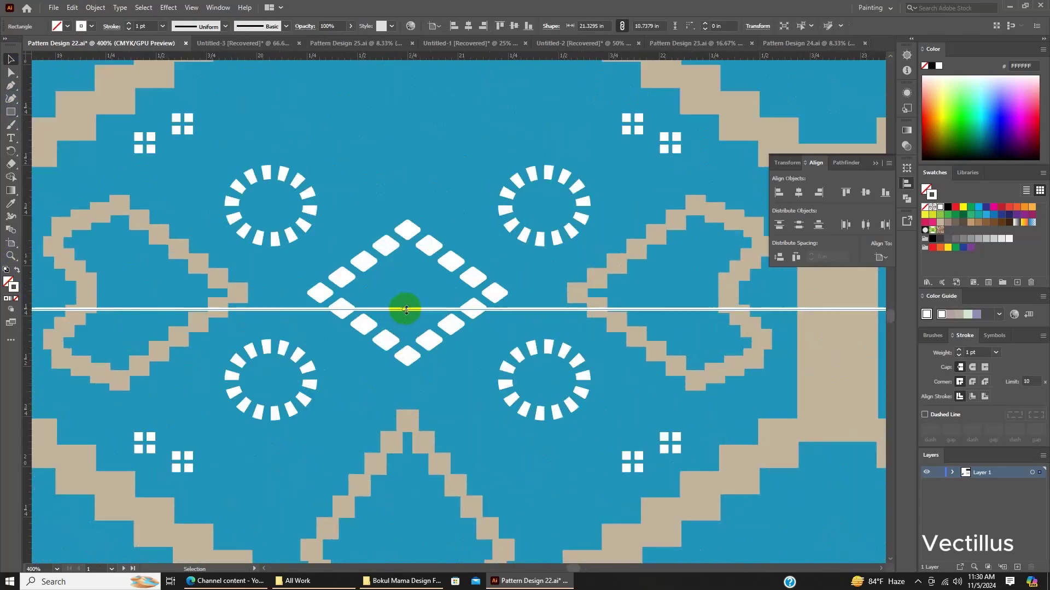
left_click_drag(341, 225, 341, 235)
scroll(574, 347, "down", 10)
scroll(534, 379, "up", 8)
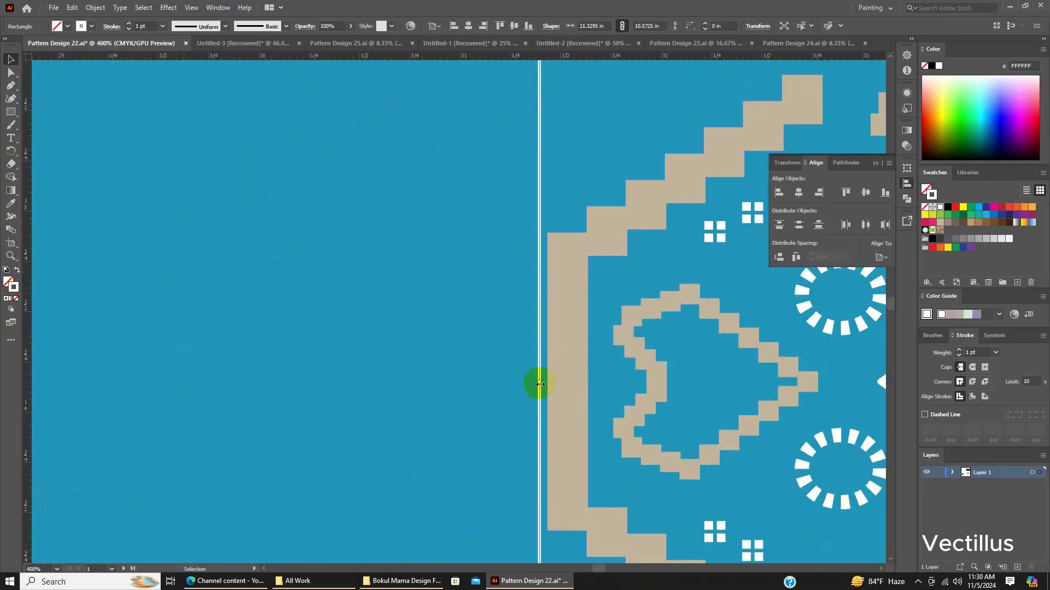
scroll(345, 359, "down", 5)
scroll(451, 370, "down", 3)
scroll(451, 371, "down", 2)
scroll(581, 316, "up", 1)
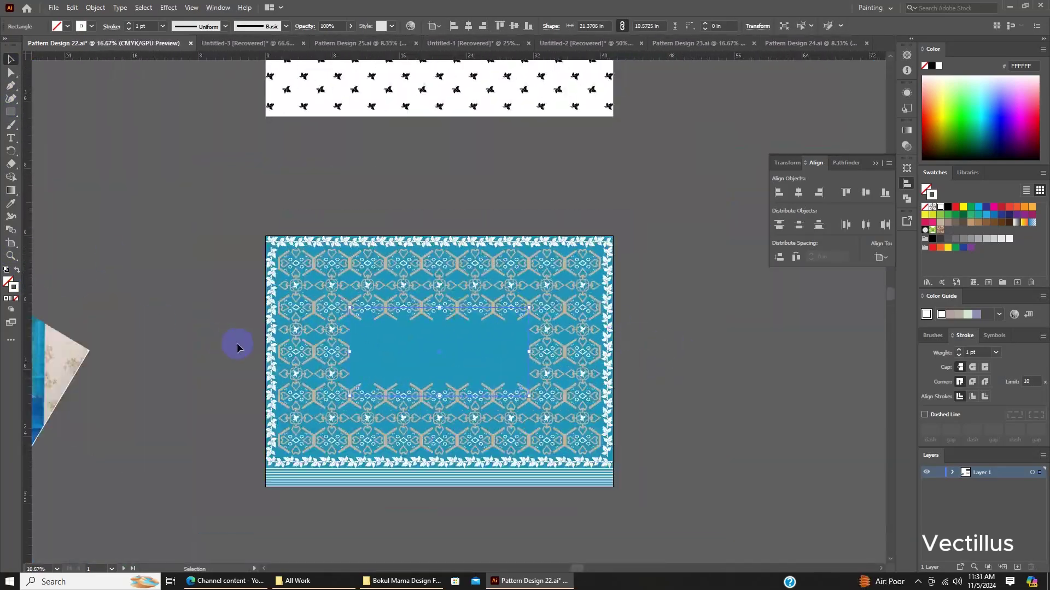
Check the central blue rectangle, then select one hexagon motif group.
left_click(470, 366)
scroll(471, 366, "up", 1)
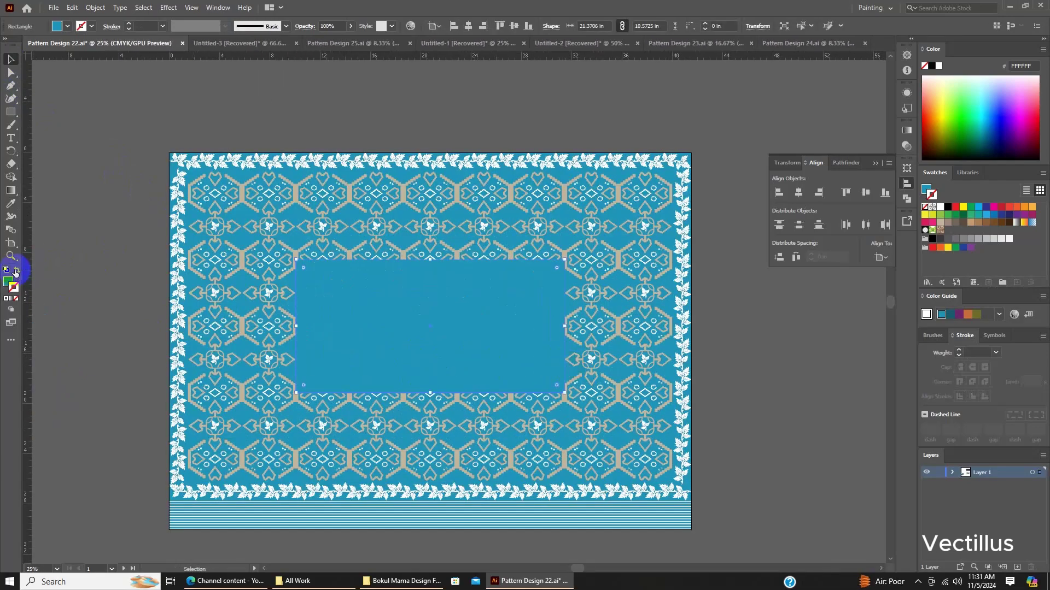
key("ctrl+shift+a")
scroll(568, 514, "up", 2)
scroll(583, 500, "down", 1)
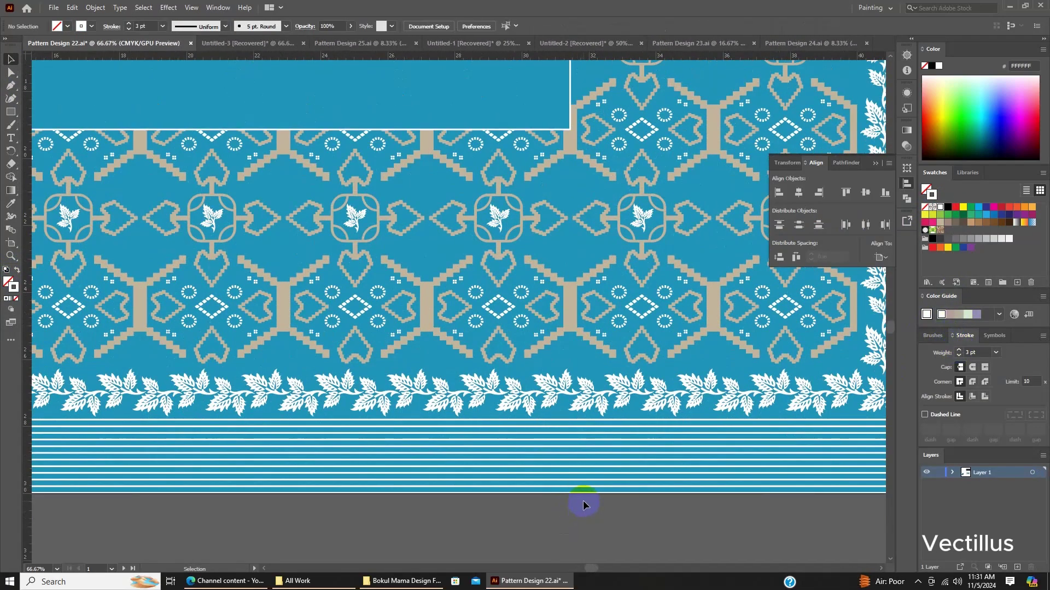
scroll(690, 362, "down", 4)
scroll(175, 447, "up", 3)
scroll(341, 394, "up", 2)
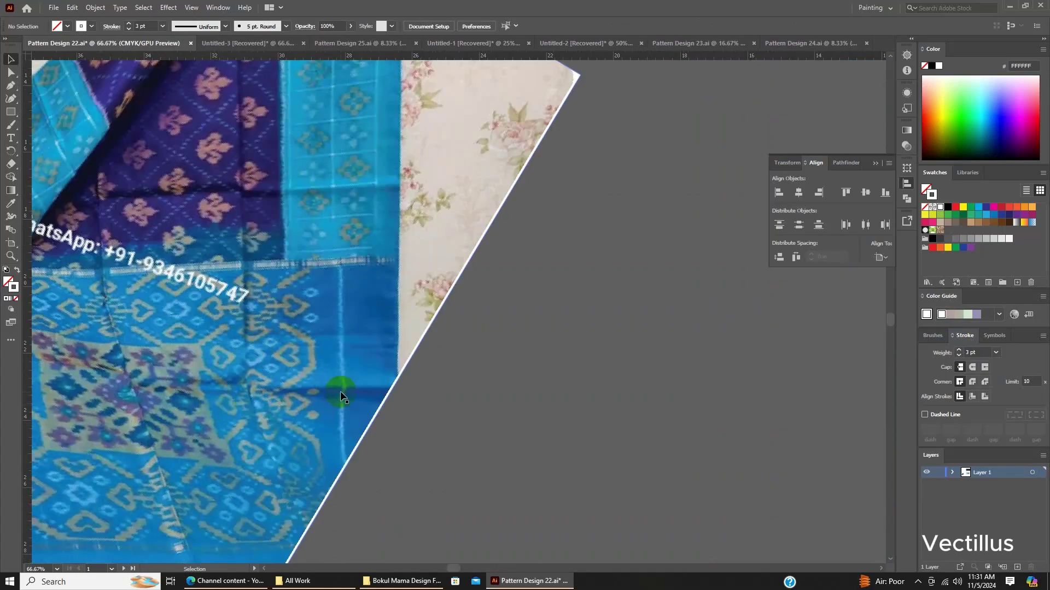
scroll(285, 367, "down", 3)
scroll(417, 375, "down", 1)
left_click(417, 375)
Pull a hexagon motif copy beside the tile and copy its bottom heart to the top.
scroll(402, 371, "up", 2)
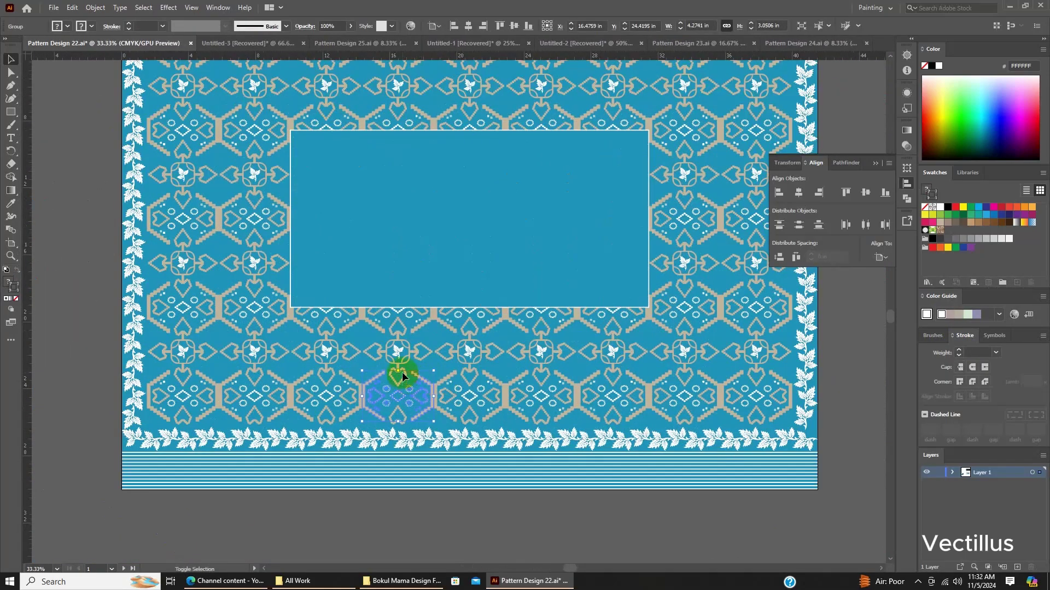
scroll(399, 401, "up", 2)
left_click_drag(399, 401, 808, 375)
right_click(735, 383)
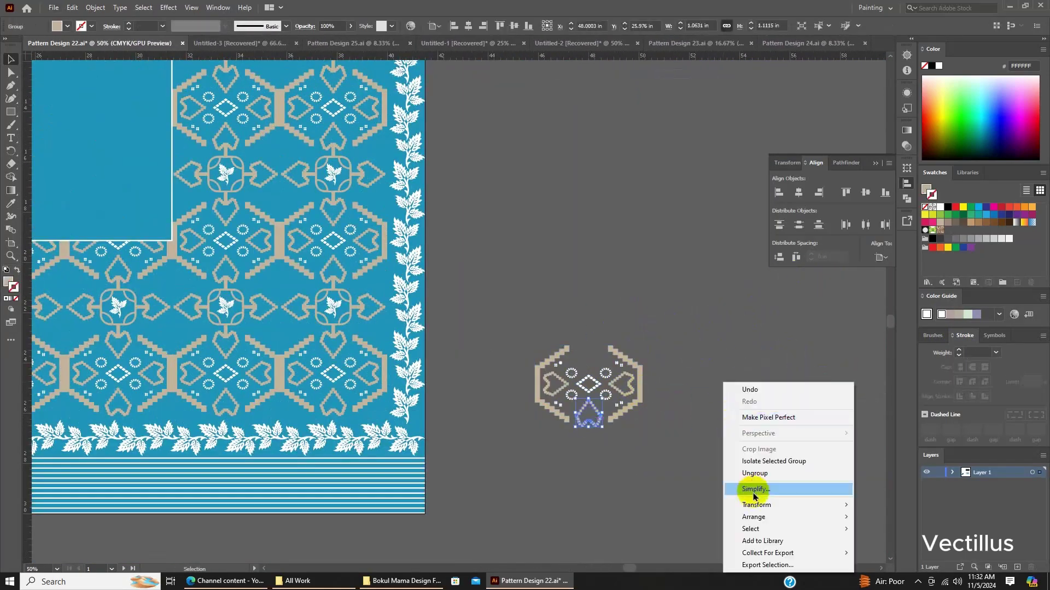
left_click(749, 493)
left_click(582, 419)
left_click_drag(583, 418, 584, 363)
scroll(584, 363, "up", 2)
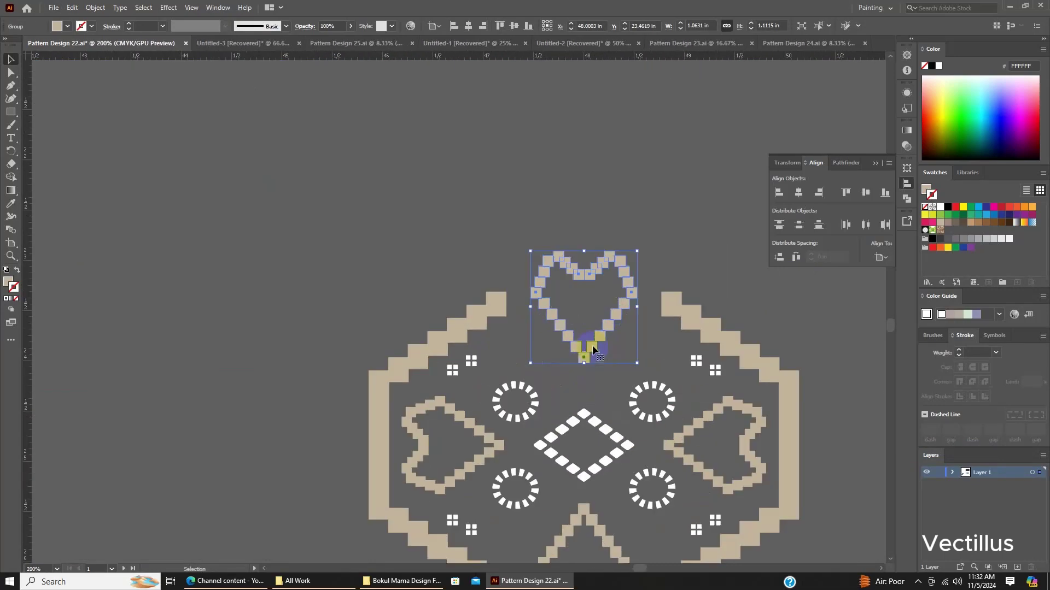
scroll(590, 323, "down", 1)
Move the motif back and centre it inside the plain blue panel.
left_click(675, 401)
scroll(675, 323, "down", 3)
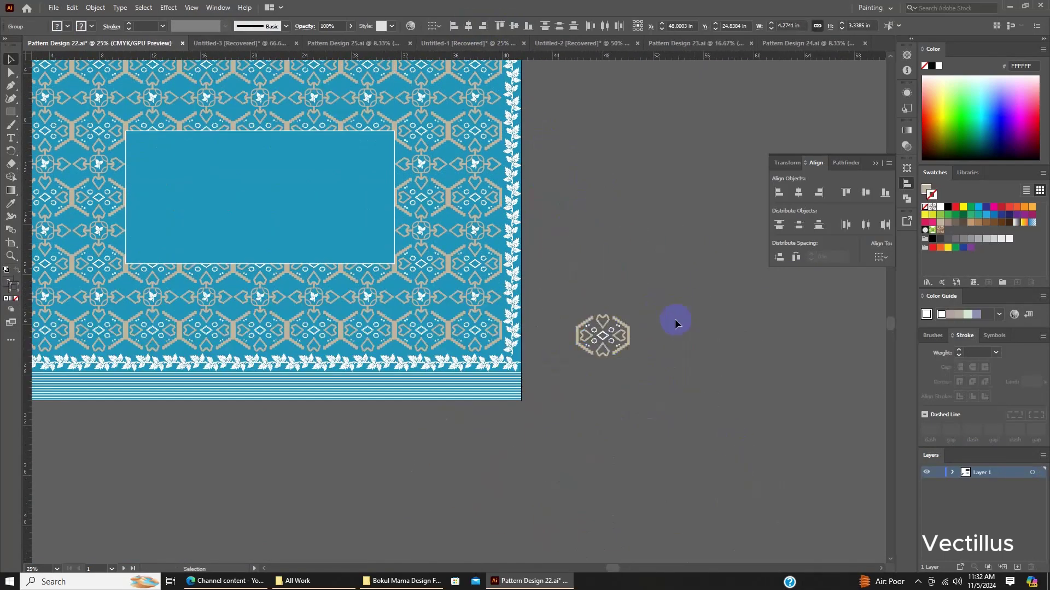
left_click_drag(611, 351, 303, 170)
scroll(757, 334, "up", 2)
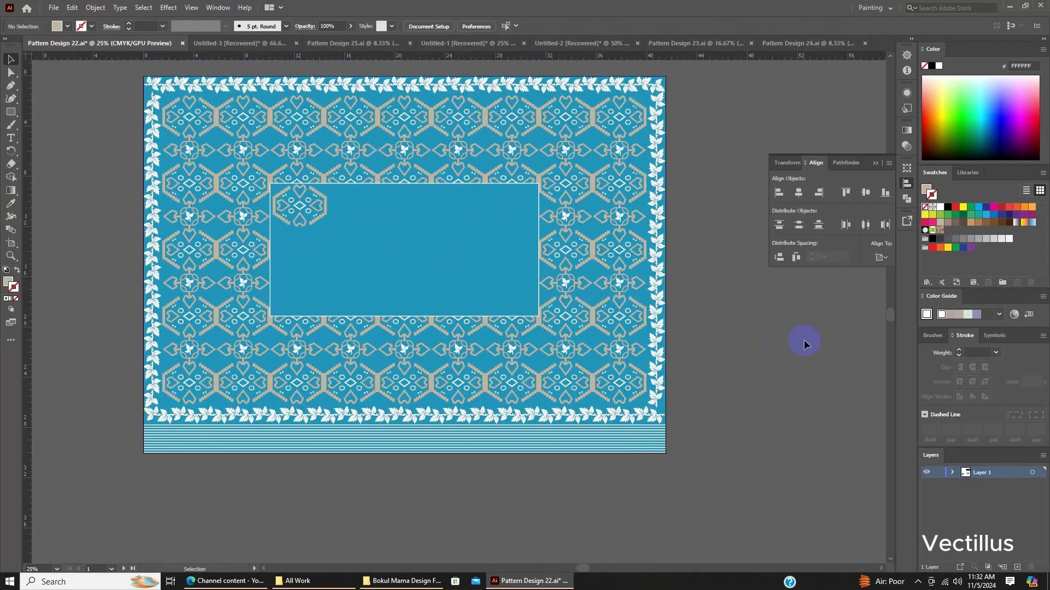
left_click_drag(306, 203, 499, 251)
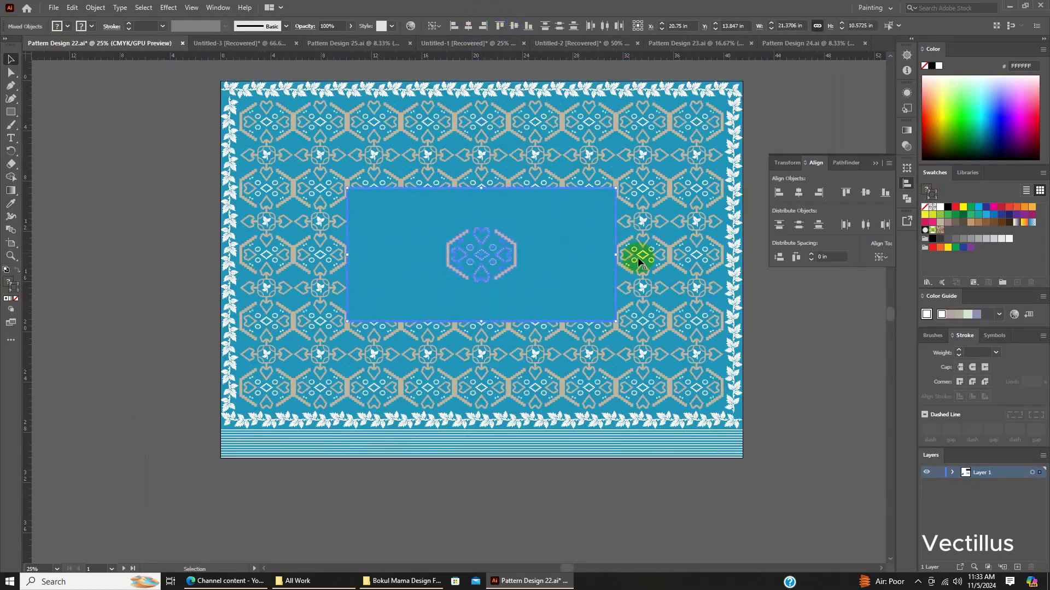
scroll(632, 253, "right", 2)
left_click(713, 337)
scroll(410, 258, "up", 10)
Expand the centred motif into plain shapes with Object > Expand.
left_click(410, 295)
left_click(95, 7)
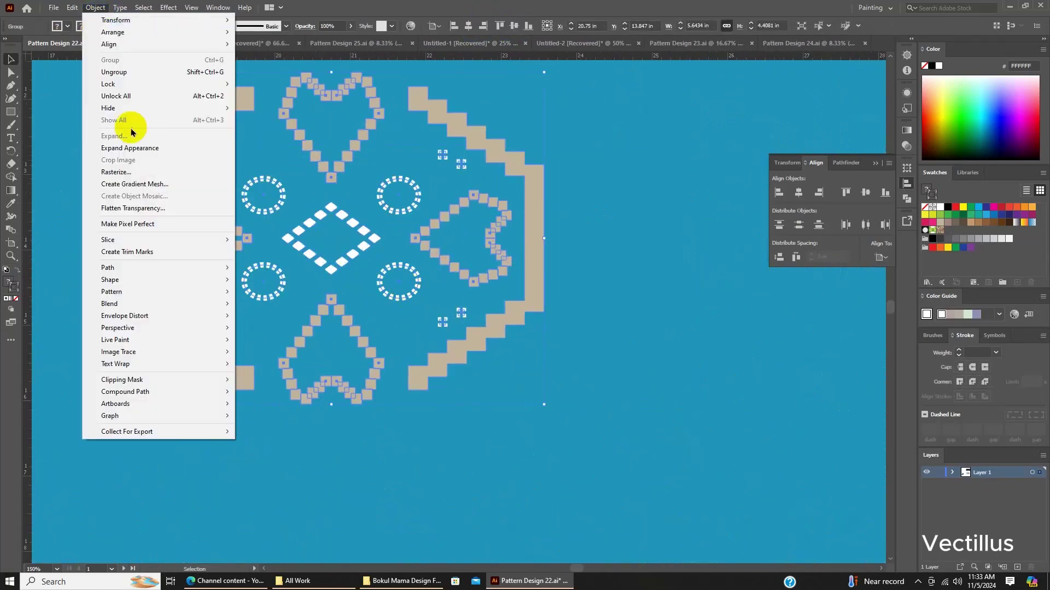
left_click(133, 129)
left_click(497, 351)
scroll(457, 276, "down", 10)
scroll(634, 349, "up", 8)
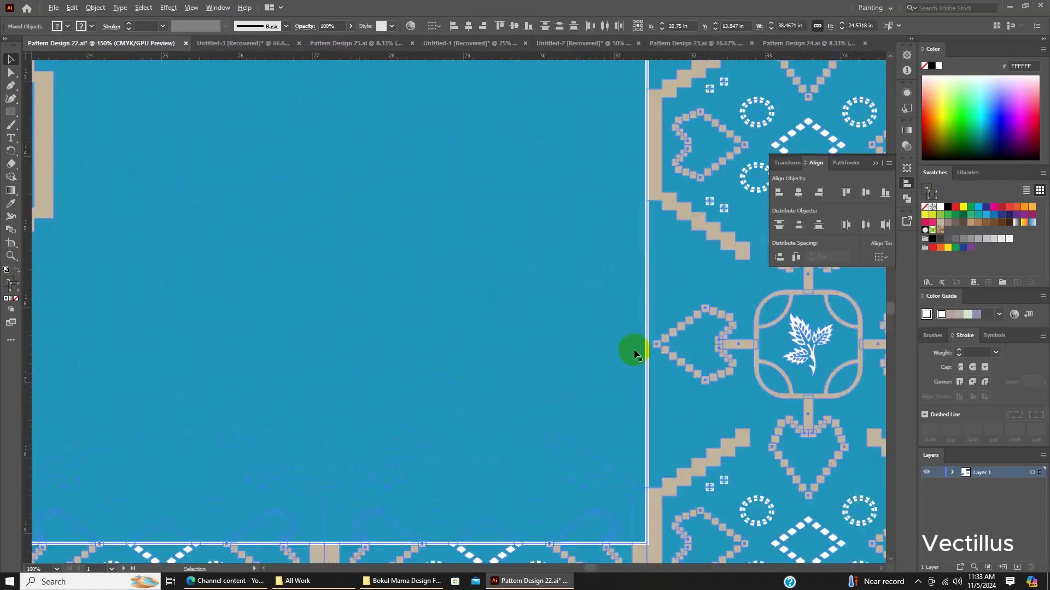
scroll(305, 234, "up", 3)
scroll(642, 293, "down", 9)
scroll(415, 300, "up", 3)
scroll(415, 297, "up", 2)
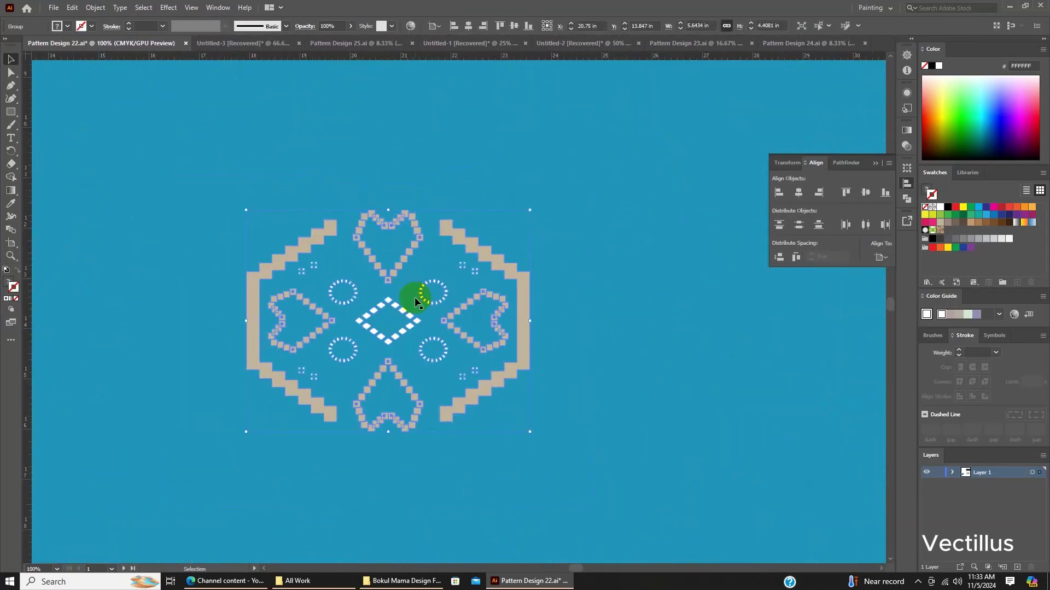
Select the motif's tan parts with the Magic Wand and fill them white.
key("y")
left_click(414, 296)
scroll(415, 297, "down", 3)
scroll(445, 322, "up", 4)
scroll(300, 304, "up", 2)
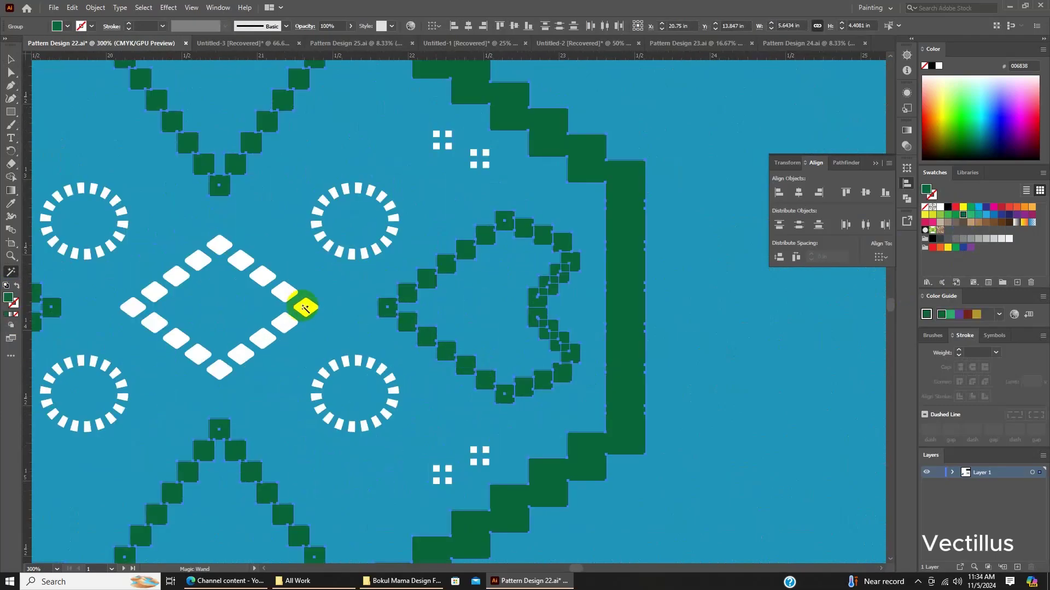
scroll(300, 305, "down", 6)
scroll(422, 344, "up", 4)
scroll(422, 345, "down", 3)
left_click(11, 58)
Select the blue panel, paste, and bring up options on the black leaf pattern.
scroll(395, 313, "down", 3)
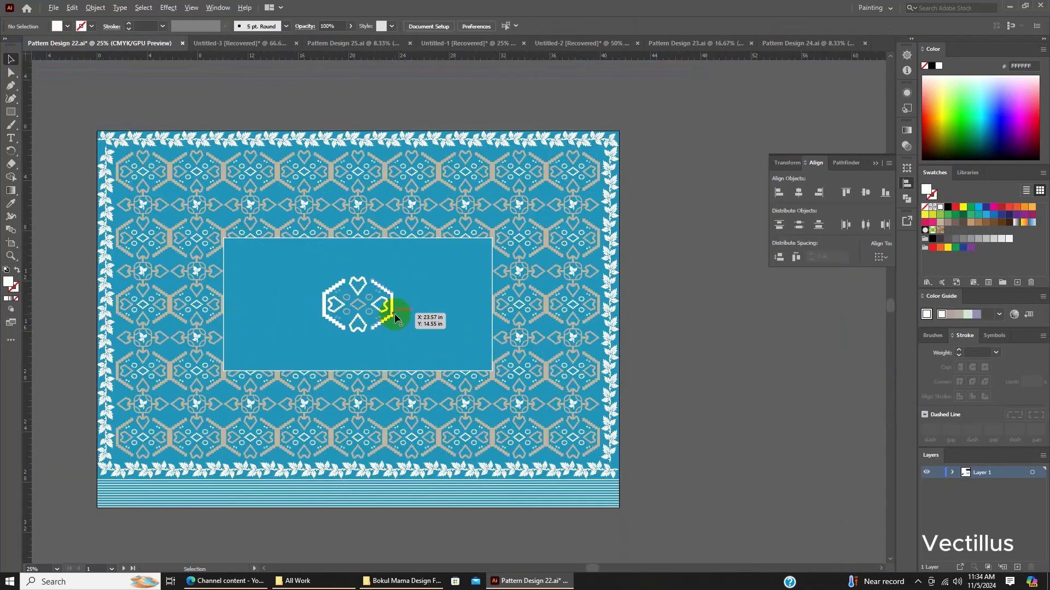
left_click(395, 313)
scroll(495, 235, "down", 3)
scroll(567, 331, "down", 2)
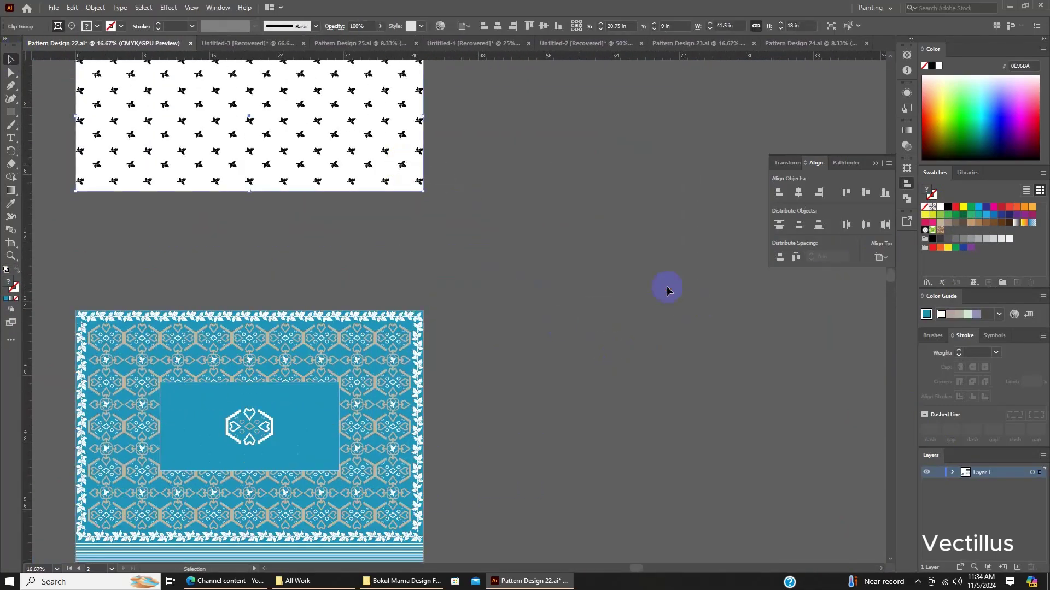
key("ctrl+v")
right_click(761, 350)
Copy a single leaf from the pattern and place it in the panel's top-left corner.
left_click(780, 417)
scroll(677, 390, "down", 2)
key("ctrl+z")
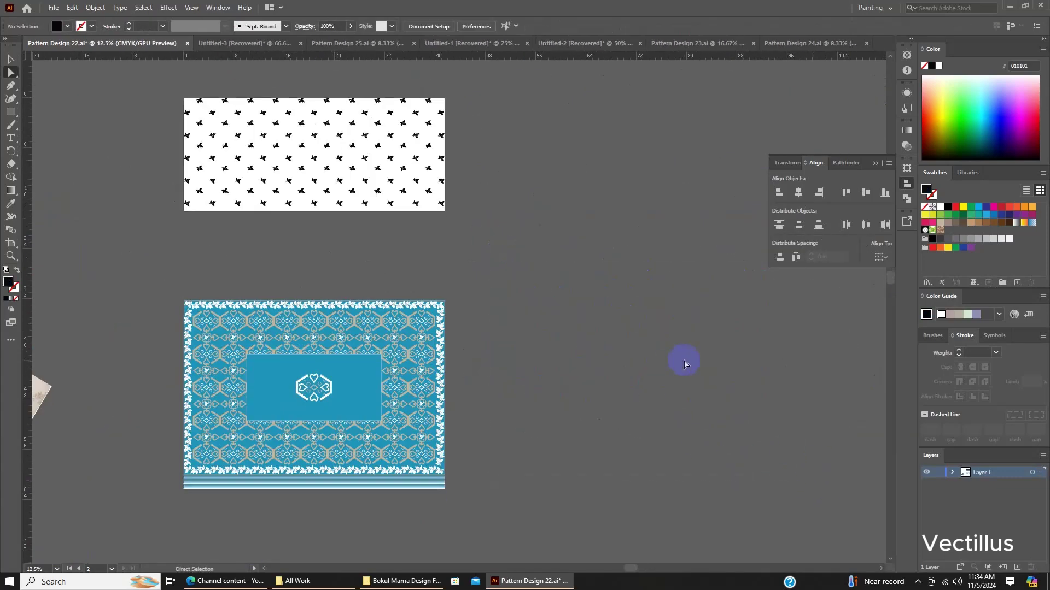
key("v")
key("ctrl+plus")
key("ctrl+plus")
key("ctrl+plus")
mouse_move(450, 300)
left_mouse_down()
mouse_move(230, 328)
mouse_move(257, 361)
left_mouse_up()
Reflect the leaf with a copy to add a mirrored leaf at the top-right.
right_click(219, 326)
key("ctrl+minus")
right_click(189, 276)
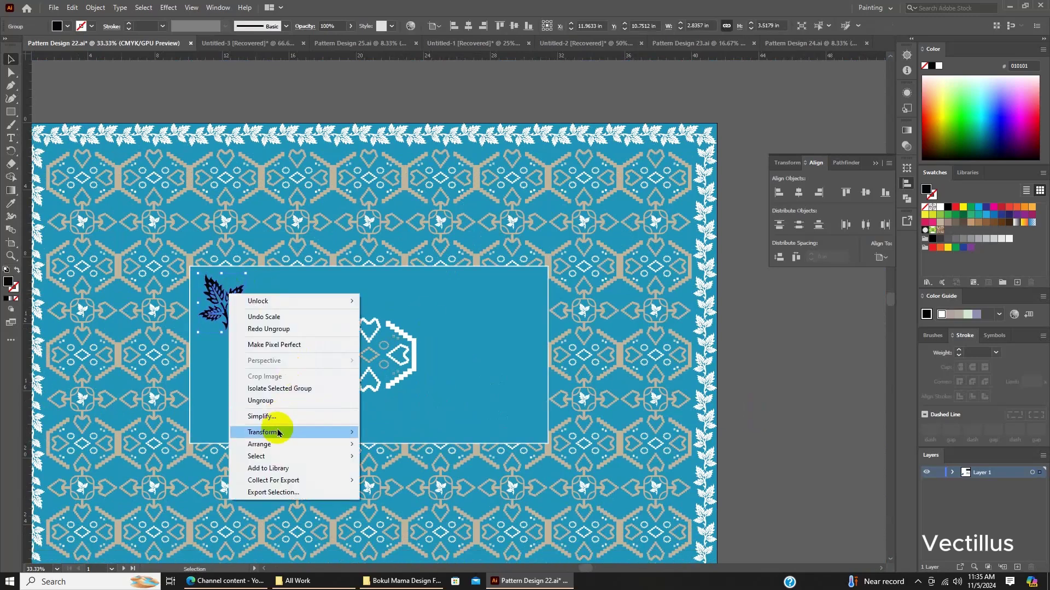
left_click(355, 443)
left_click(438, 335)
Reflect both top leaves with a copy to fill the bottom corners.
left_click(232, 319, "shift")
scroll(504, 258, "down", 1)
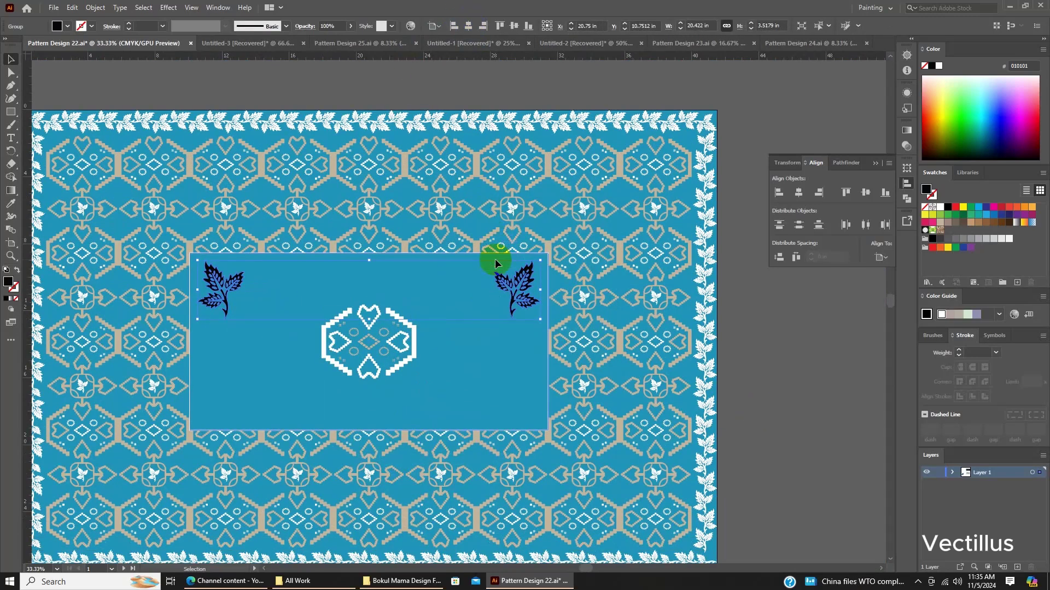
right_click(511, 278)
left_click(661, 457)
left_click(483, 365)
scroll(504, 350, "down", 1)
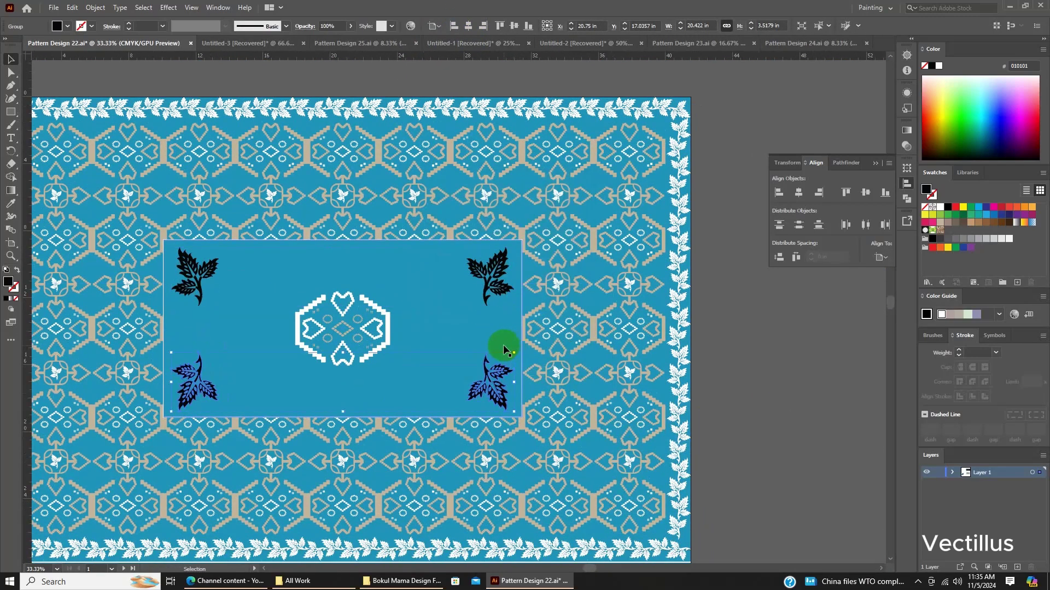
left_click(776, 343)
scroll(527, 328, "down", 1)
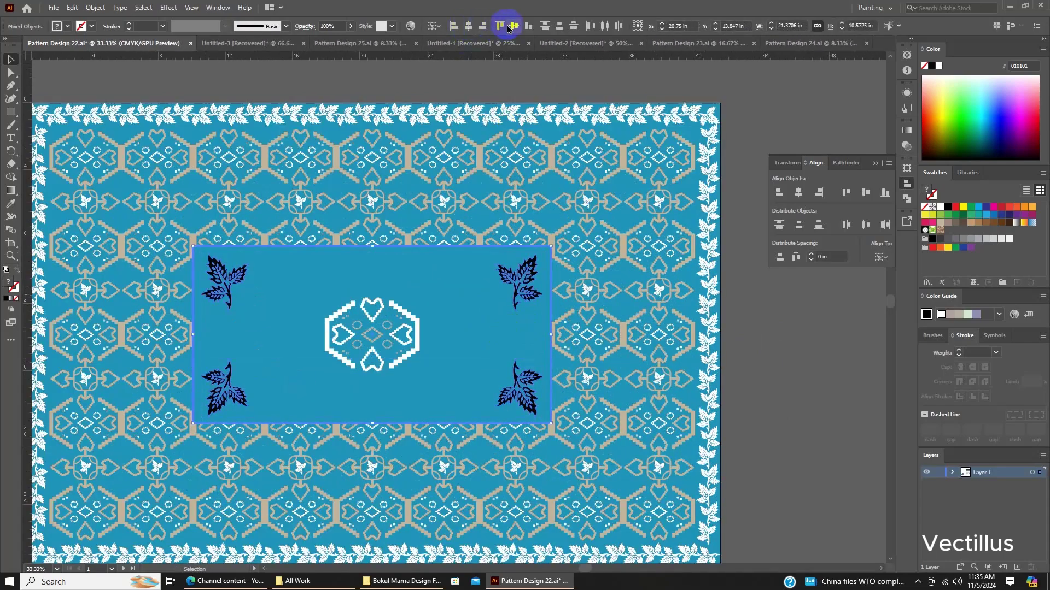
scroll(520, 333, "down", 3)
scroll(519, 332, "up", 6)
scroll(398, 351, "down", 2)
scroll(422, 312, "up", 1)
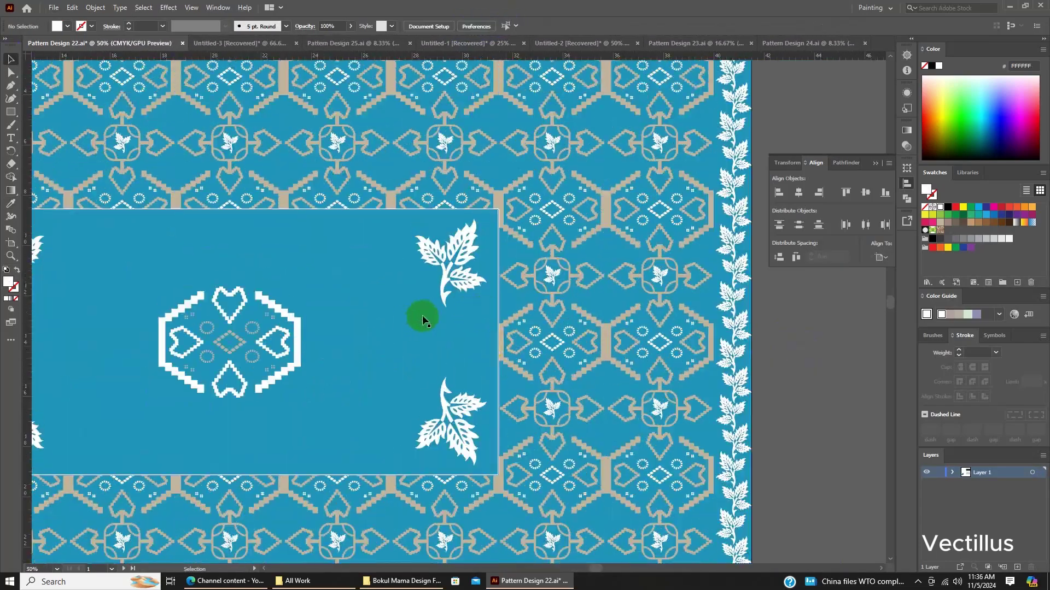
scroll(320, 312, "down", 1)
Copy the white medallion upward above itself and move the stacked column beside the tile.
left_click(320, 312)
scroll(321, 313, "up", 3)
left_click_drag(340, 398, 352, 258)
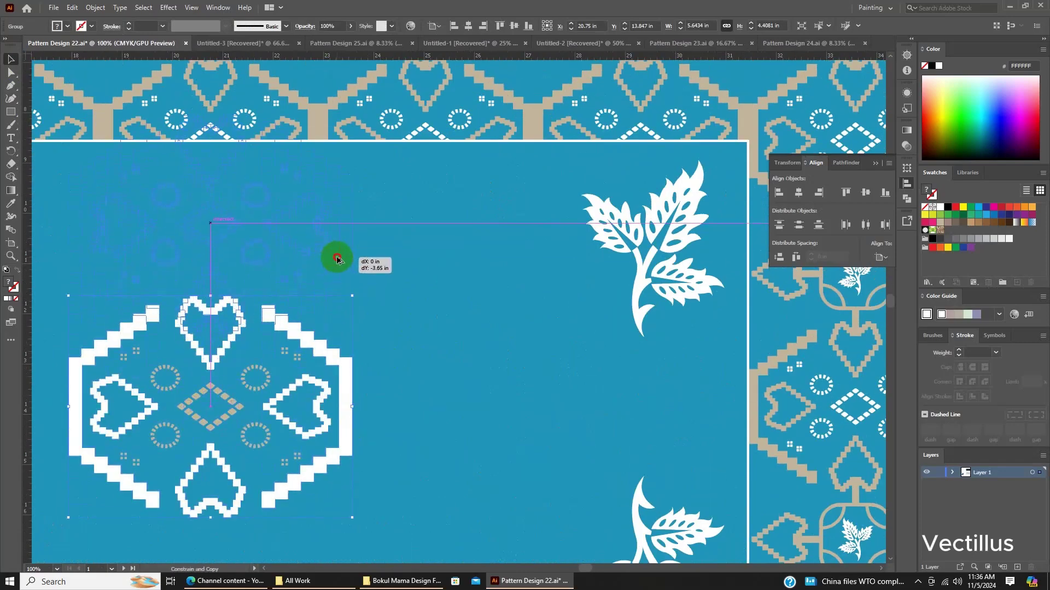
scroll(351, 258, "down", 1)
scroll(299, 315, "down", 1)
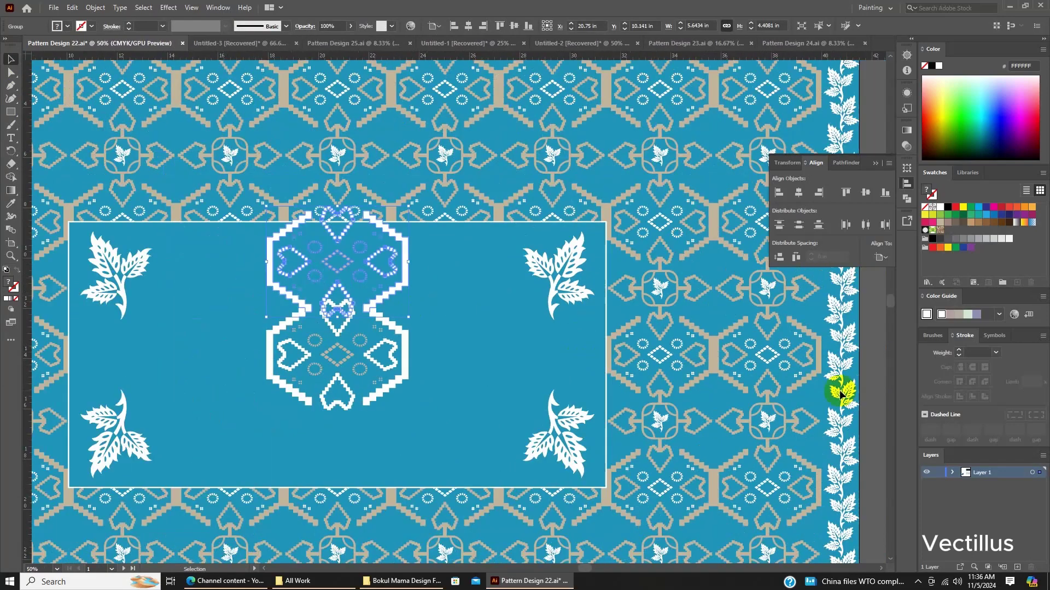
mouse_move(363, 269)
left_mouse_down()
mouse_move(365, 357)
mouse_move(296, 382)
mouse_move(564, 345)
left_mouse_up()
scroll(428, 361, "down", 1)
scroll(386, 395, "down", 1)
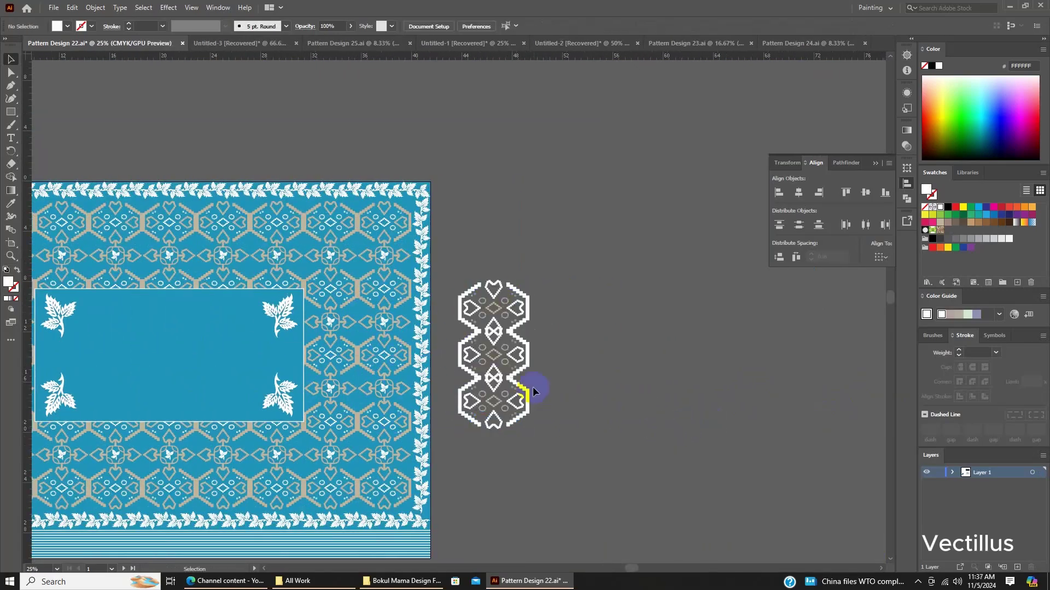
scroll(529, 340, "up", 5)
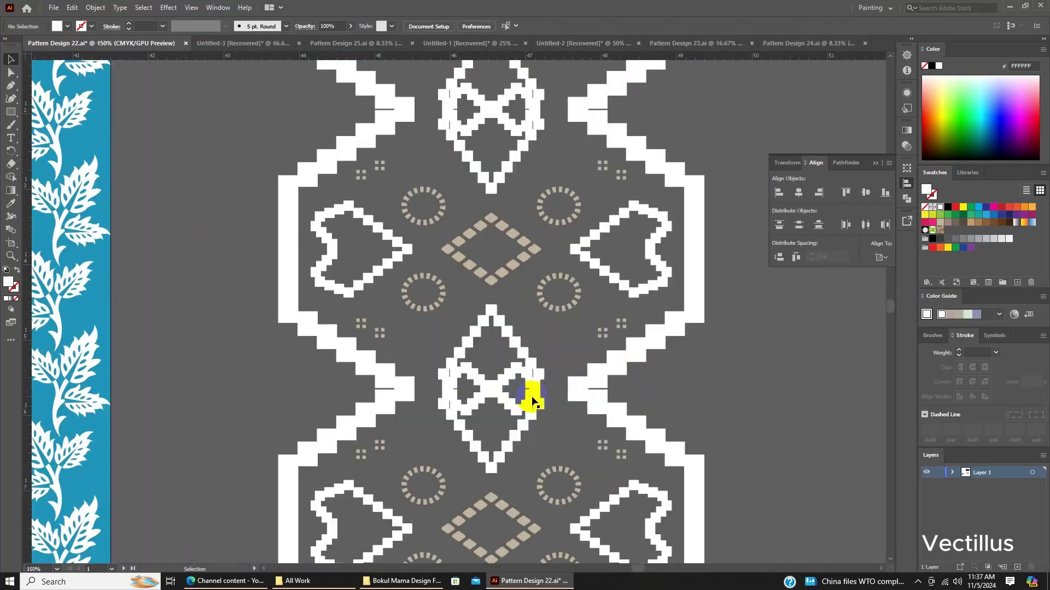
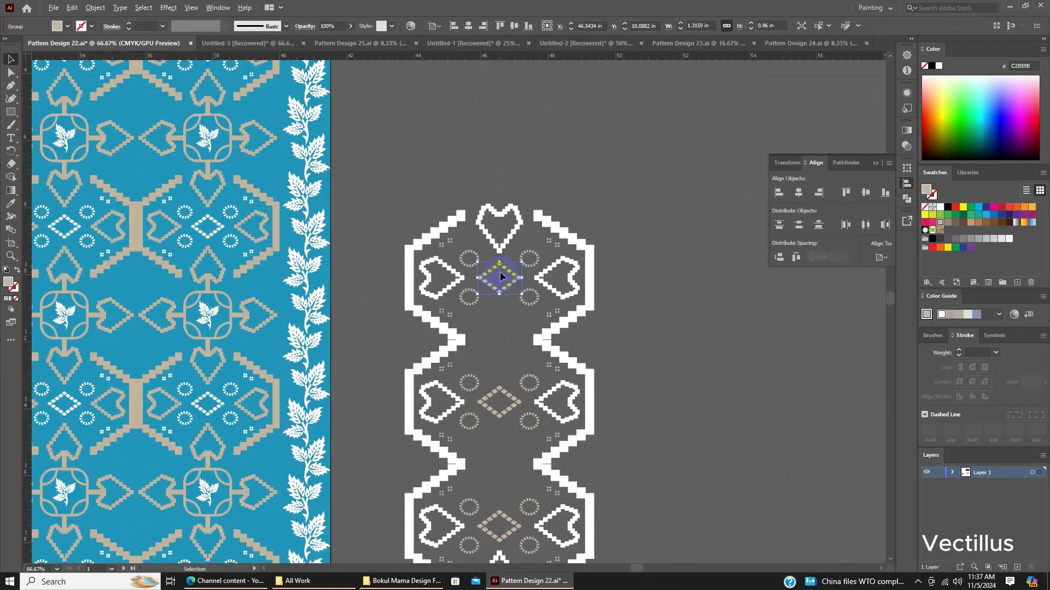
scroll(534, 272, "up", 2)
Paste a copy of the diamond motif vertically between the strip rows and fill it white.
left_click(534, 272)
key("ctrl+v")
left_click_drag(480, 343, 506, 240)
scroll(555, 297, "down", 2)
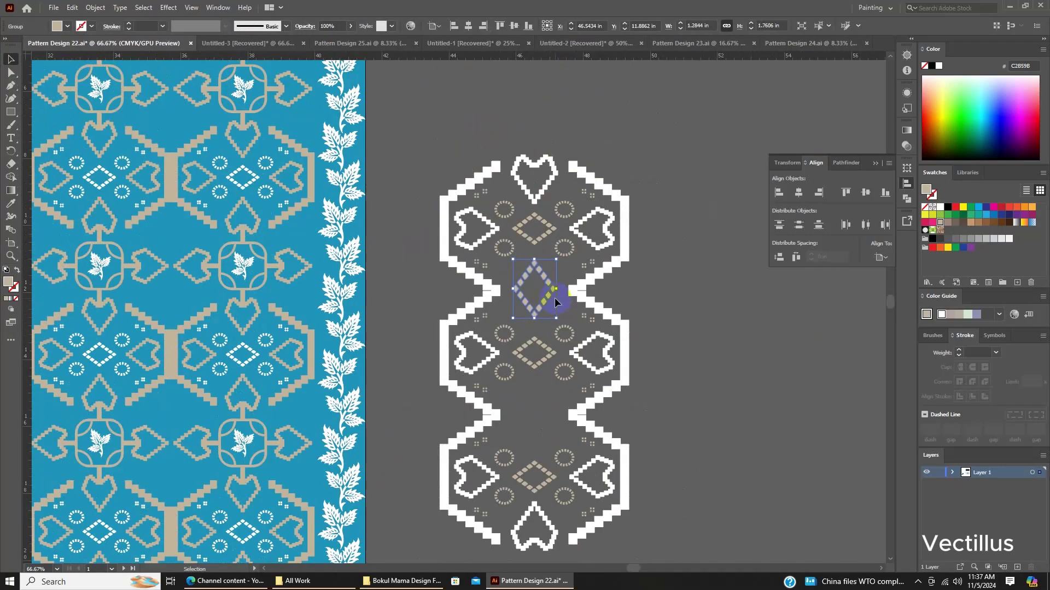
Select the whole hexagon strip as one object, try it on the blue pattern, then undo.
scroll(555, 297, "down", 1)
scroll(611, 367, "left", 1)
left_click(563, 241, "shift")
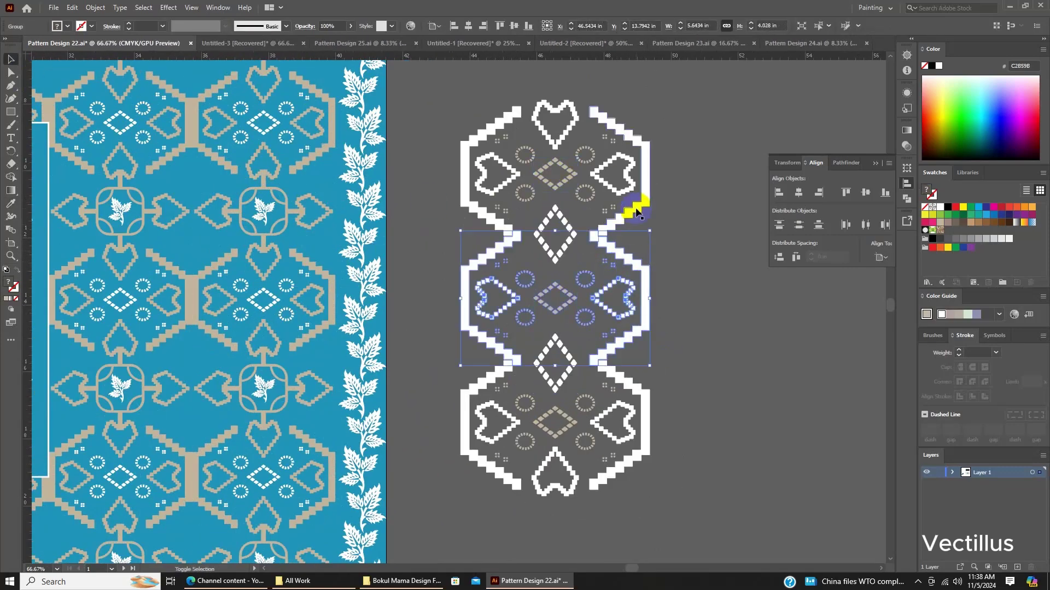
scroll(567, 235, "up", 2)
left_click(567, 297)
scroll(602, 350, "down", 1)
left_click(646, 335)
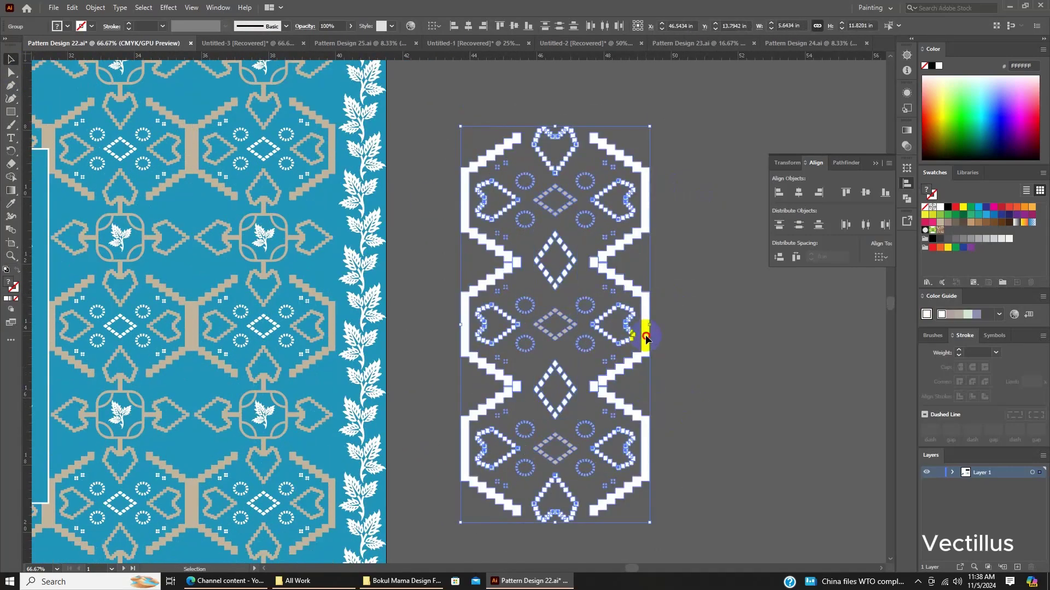
Move the four leaf ornaments from the central panel onto the pasteboard.
scroll(670, 393, "down", 2)
left_click_drag(602, 306, 278, 390)
scroll(169, 323, "up", 2)
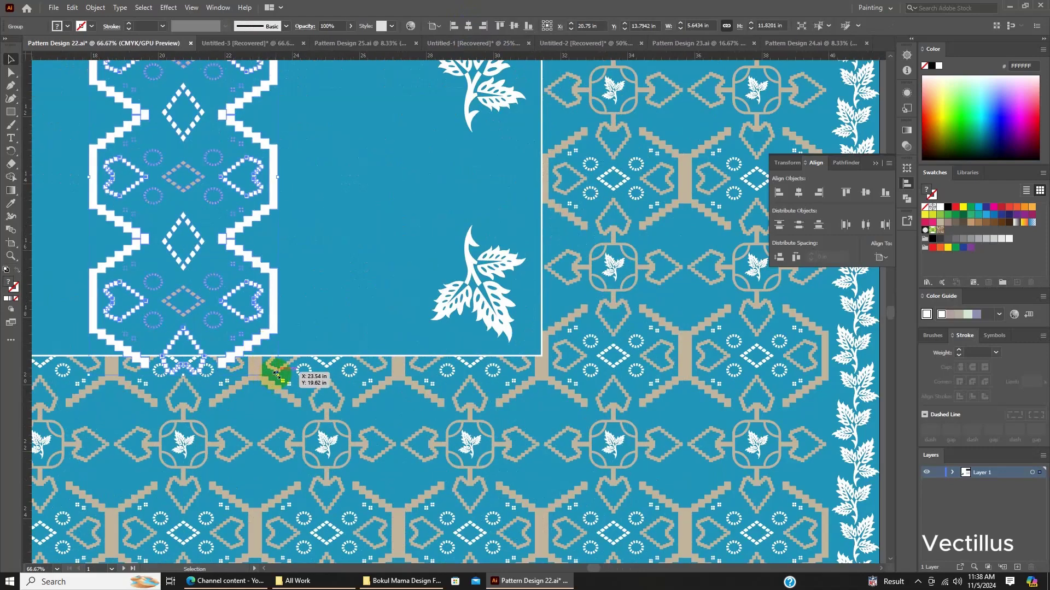
key("ctrl+z")
scroll(621, 342, "down", 3)
left_click(637, 292)
mouse_move(288, 243)
left_mouse_down()
mouse_move(710, 389)
mouse_move(539, 277)
left_mouse_up()
Place a white leaf in the strip's upper gap and Move-copy it into the lower gap.
scroll(539, 277, "up", 4)
scroll(541, 238, "down", 1)
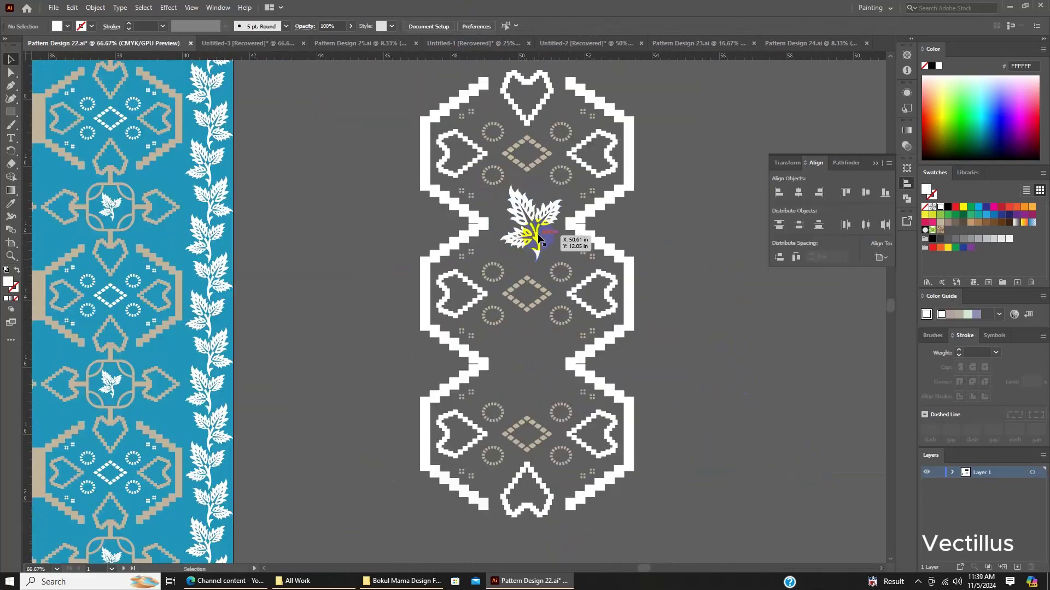
left_click_drag(543, 234, 547, 377)
key("Return")
left_click(534, 356)
left_click(533, 221, "shift")
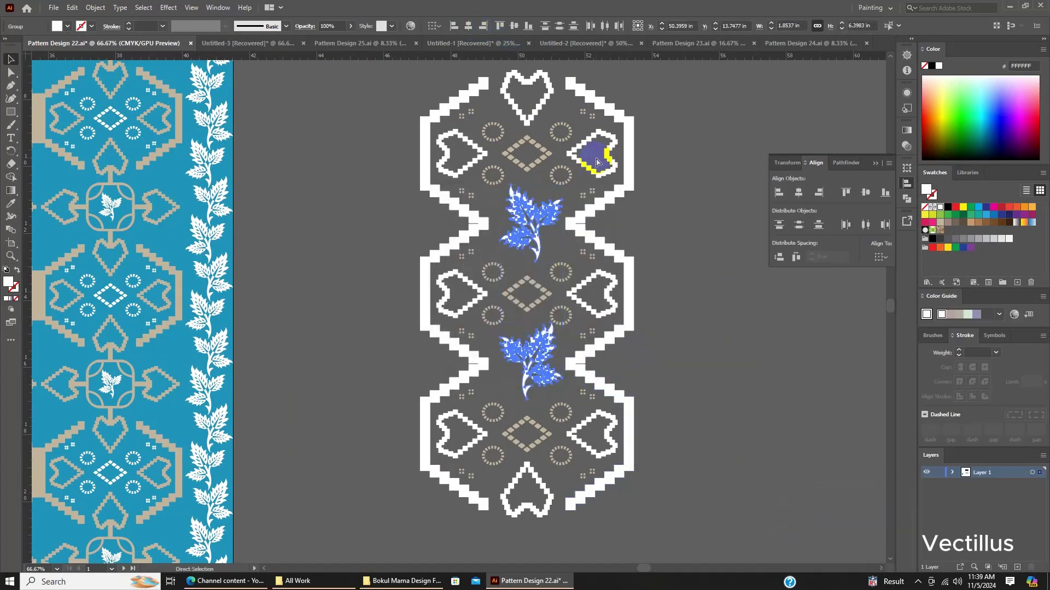
scroll(537, 164, "down", 1)
left_click(537, 136)
scroll(667, 251, "down", 3)
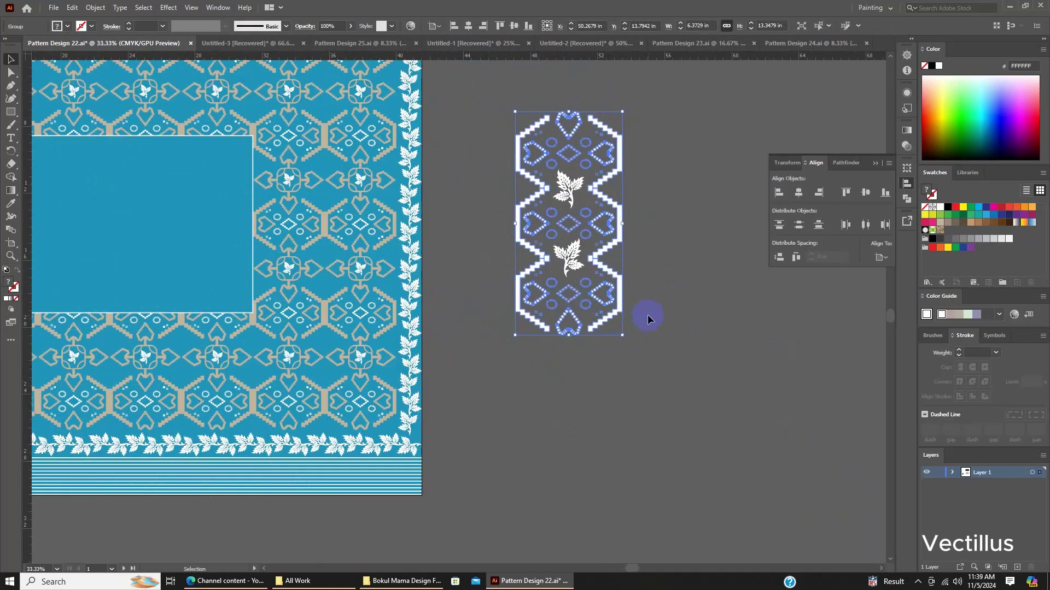
Position the leaf-filled strip at the left end of the central blue panel.
left_click_drag(588, 287, 234, 293)
left_click(312, 291, "shift")
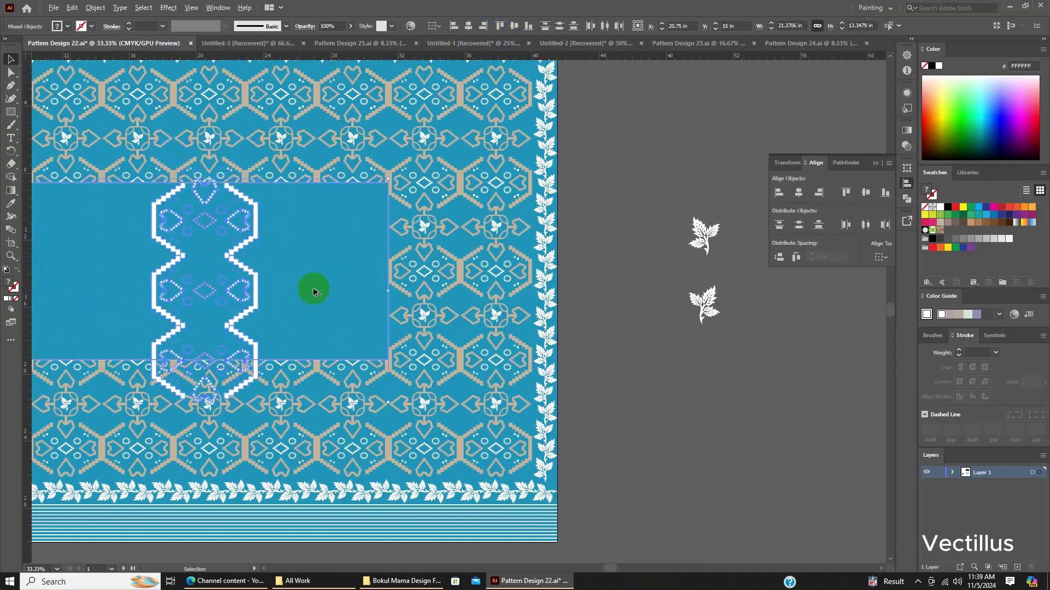
key("ctrl+z")
left_click_drag(663, 304, 394, 246)
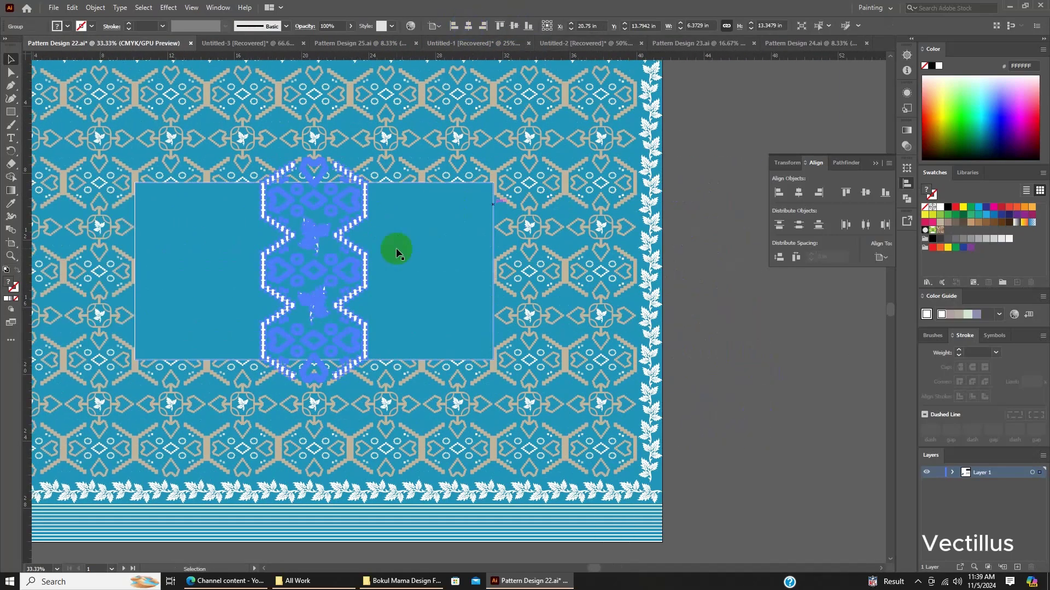
scroll(344, 351, "up", 2)
scroll(345, 351, "down", 2)
scroll(363, 301, "up", 2)
scroll(345, 171, "down", 3)
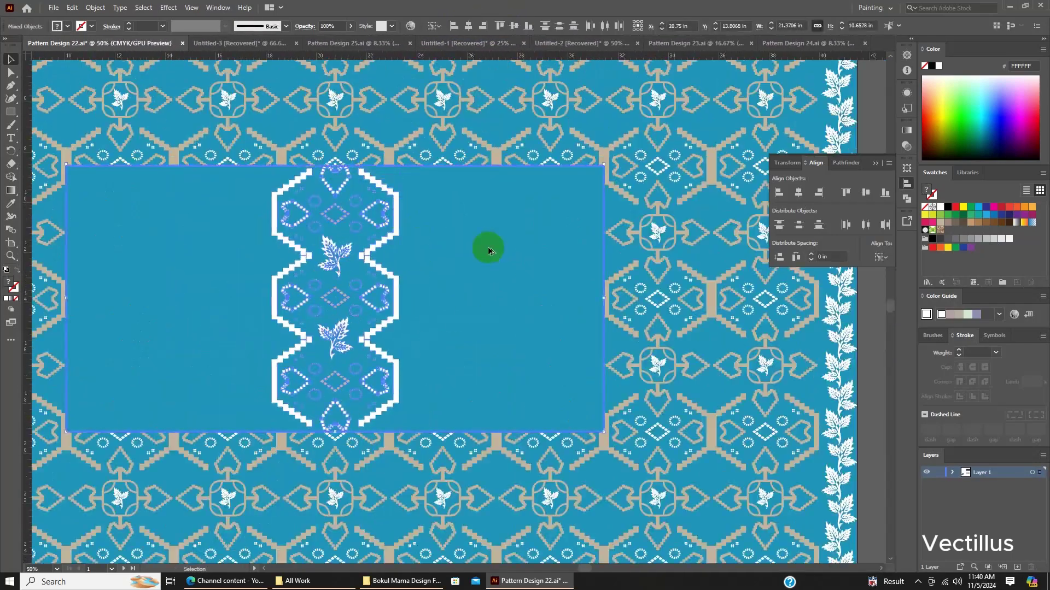
scroll(450, 225, "up", 3)
Alt-drag a copy of the strip to the panel's right side and deselect everything.
left_click_drag(344, 246, 509, 256)
scroll(476, 241, "down", 3)
scroll(410, 241, "up", 5)
scroll(393, 234, "down", 5)
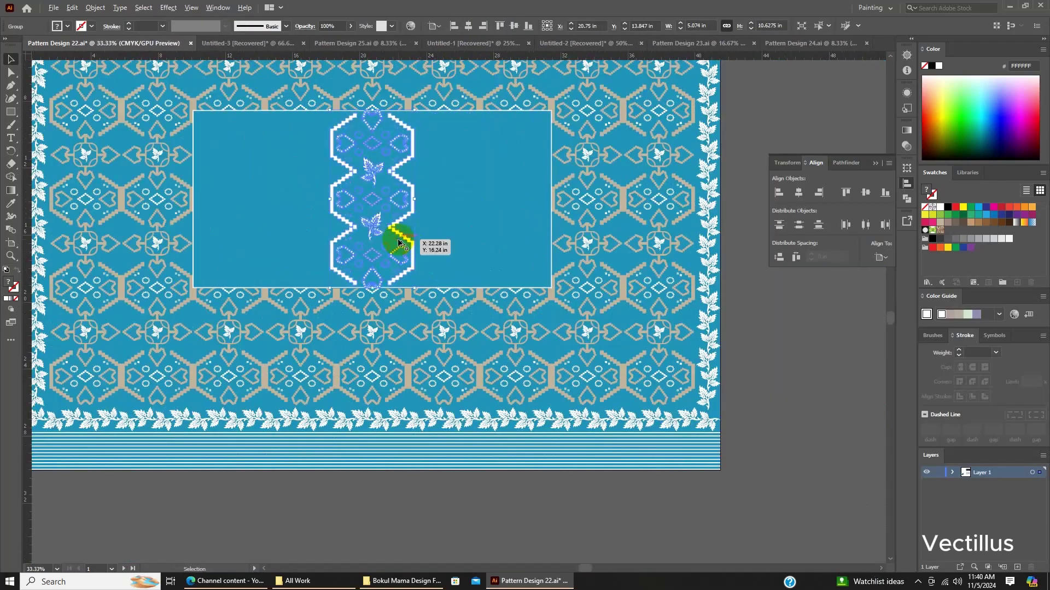
scroll(391, 459, "up", 4)
scroll(392, 460, "up", 2)
key("ctrl+shift+a")
scroll(457, 23, "down", 4)
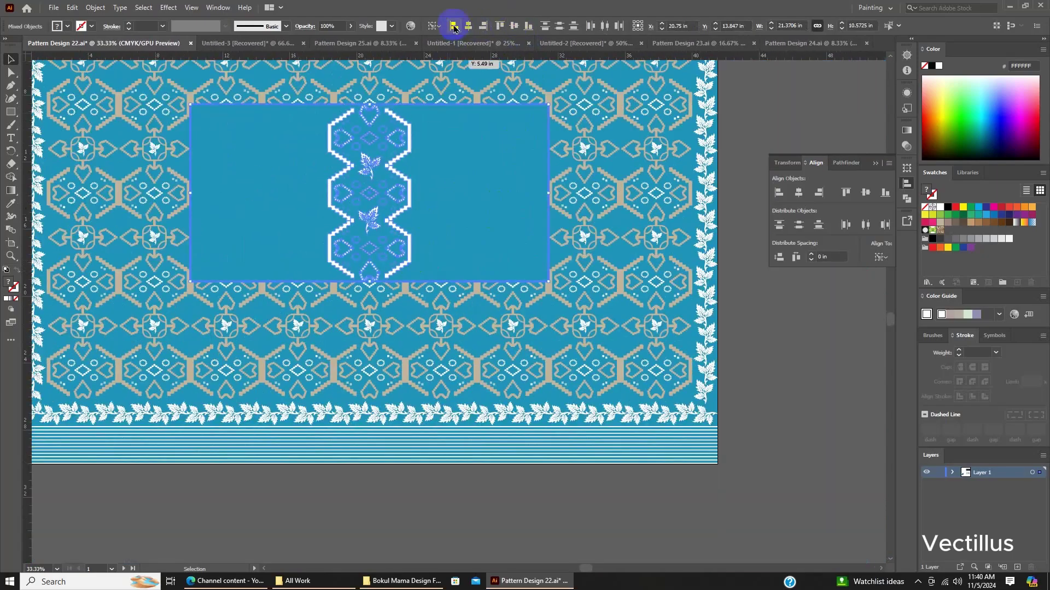
scroll(136, 218, "up", 3)
scroll(135, 219, "down", 2)
left_click(519, 218)
Blend between the two end strips with Specified Steps set to 2.
scroll(396, 202, "down", 2)
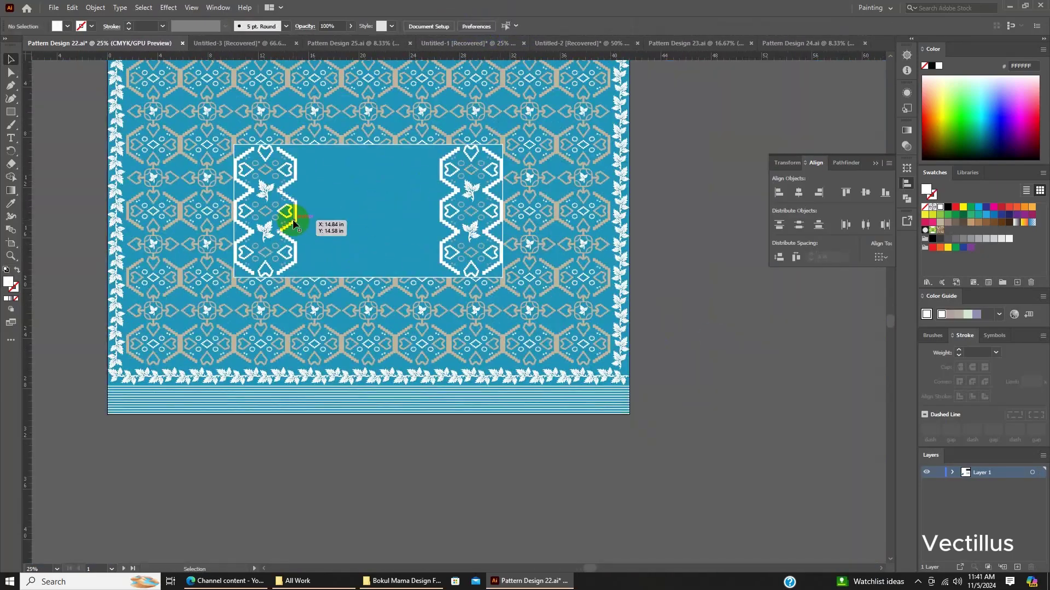
scroll(292, 218, "up", 4)
left_click(11, 229)
scroll(651, 223, "up", 4)
scroll(211, 270, "down", 4)
scroll(356, 268, "up", 2)
left_click(357, 268, "alt")
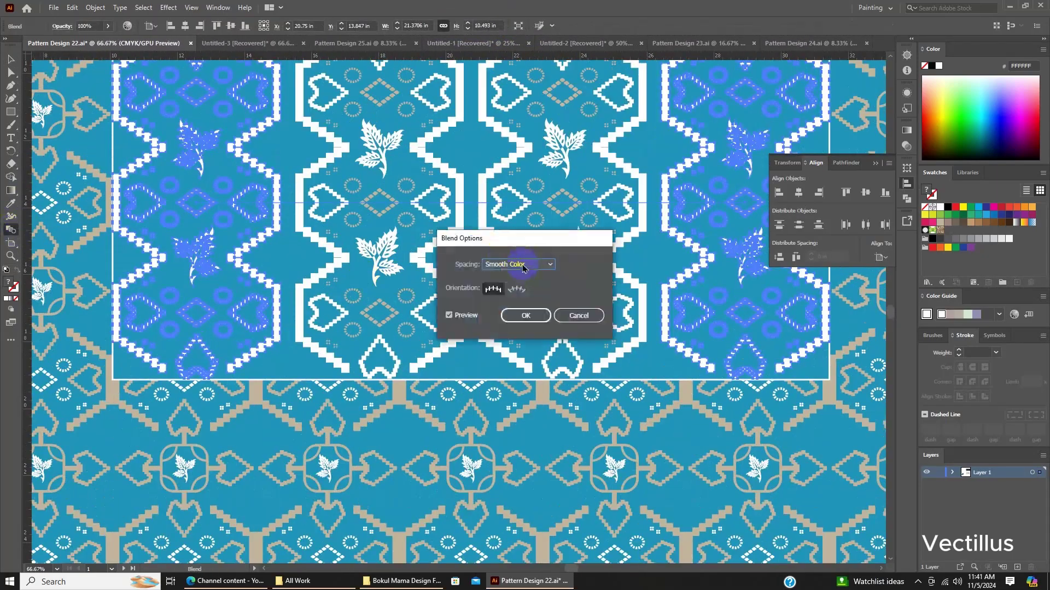
key("Return")
Select and then deselect the central blue panel to check the blended strips.
scroll(616, 328, "down", 3)
scroll(699, 368, "up", 1)
scroll(667, 352, "up", 3)
key("v")
left_click(667, 351)
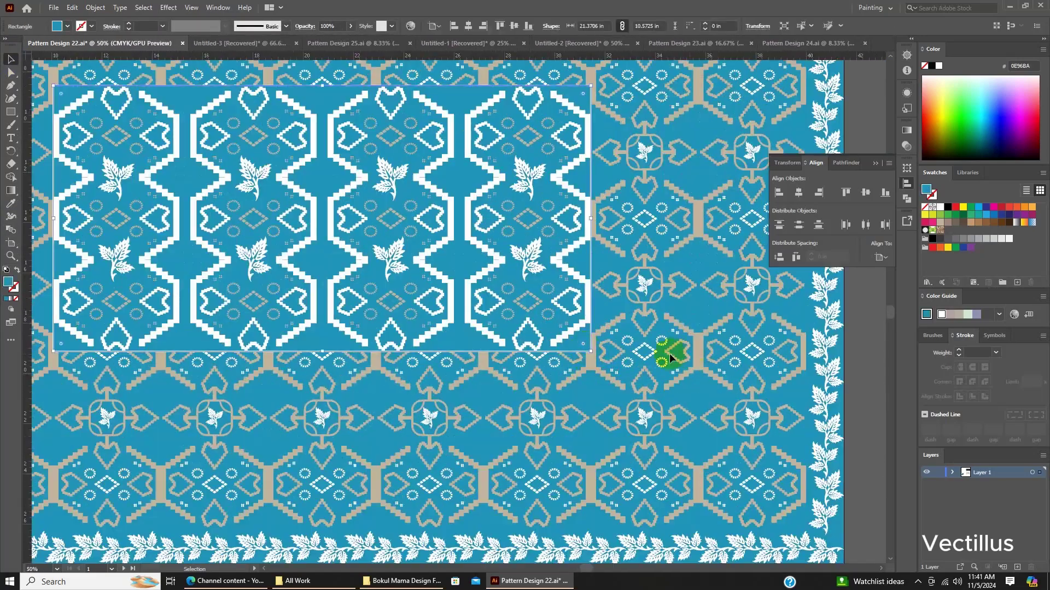
scroll(796, 370, "down", 3)
left_click(796, 370)
scroll(796, 370, "down", 1)
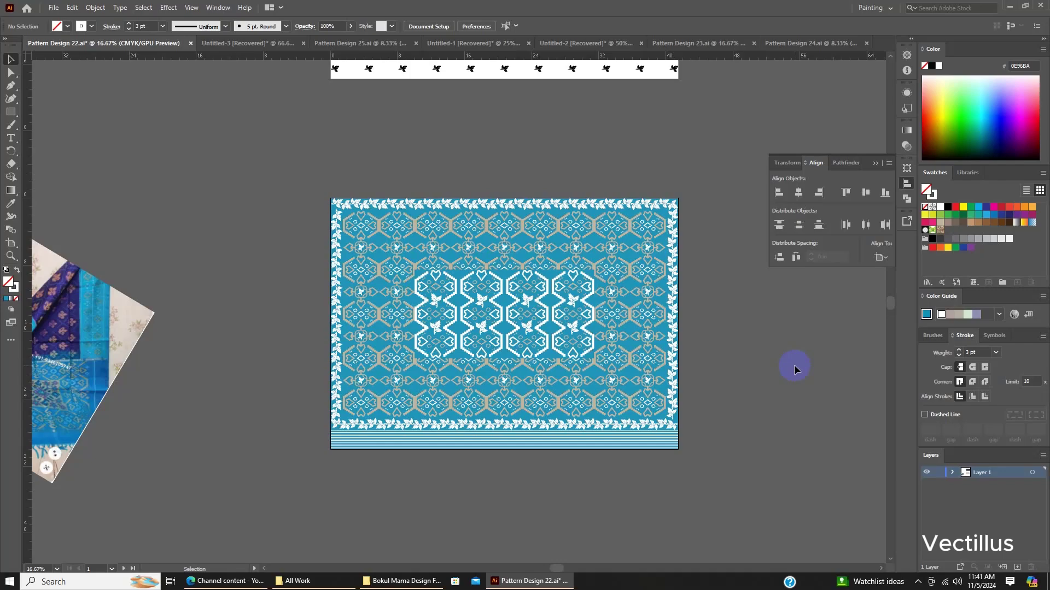
scroll(579, 363, "up", 3)
scroll(556, 317, "down", 3)
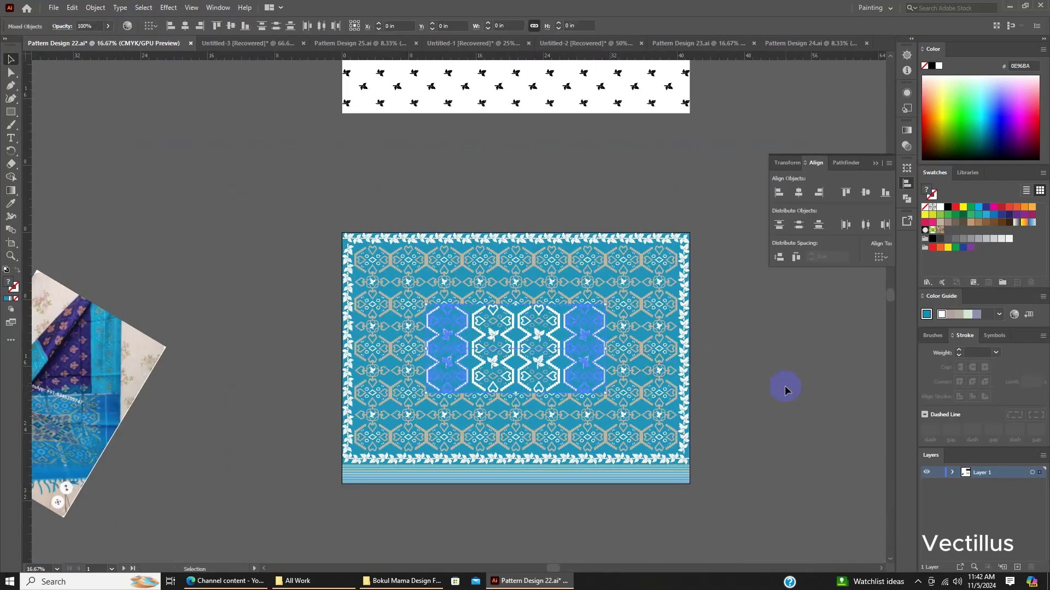
Expand the blended strips into separate objects.
left_click(711, 396)
scroll(711, 396, "up", 3)
left_click(95, 7)
left_click(110, 131)
left_click(500, 351)
scroll(459, 297, "down", 2)
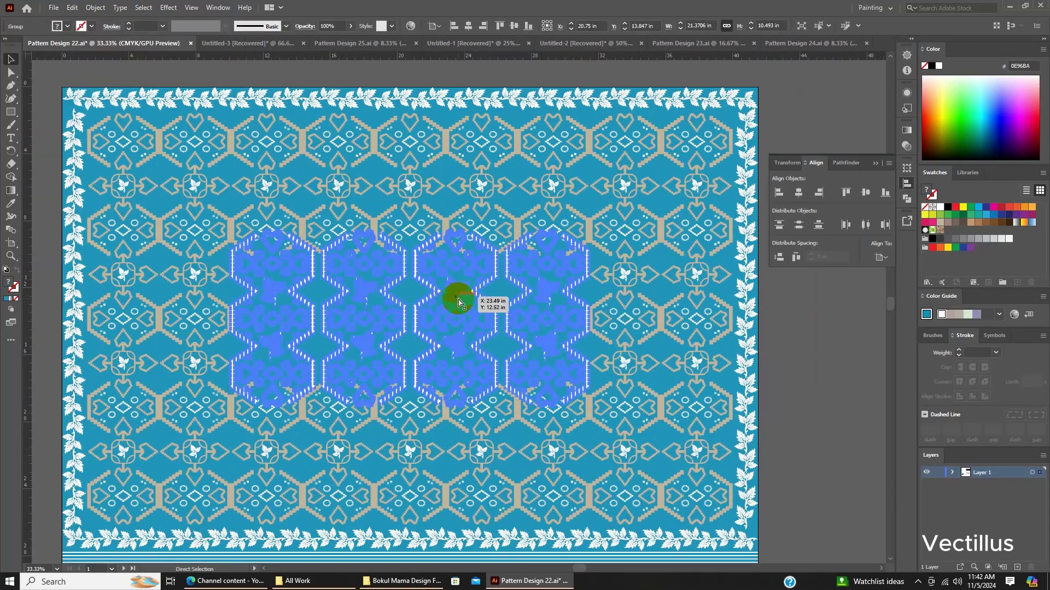
scroll(492, 337, "up", 3)
scroll(492, 337, "up", 2)
Offset the strips by 0.1 in with Round joins and merge the result with Pathfinder Unite.
left_click(95, 7)
left_click(262, 301)
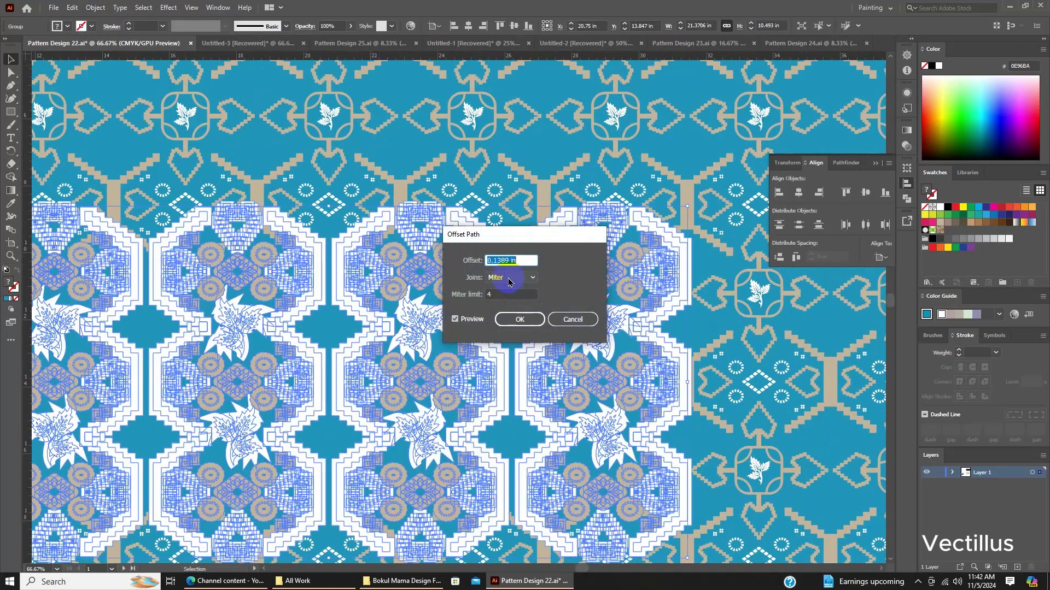
key("BackSpace")
left_click(525, 277)
left_click(509, 296)
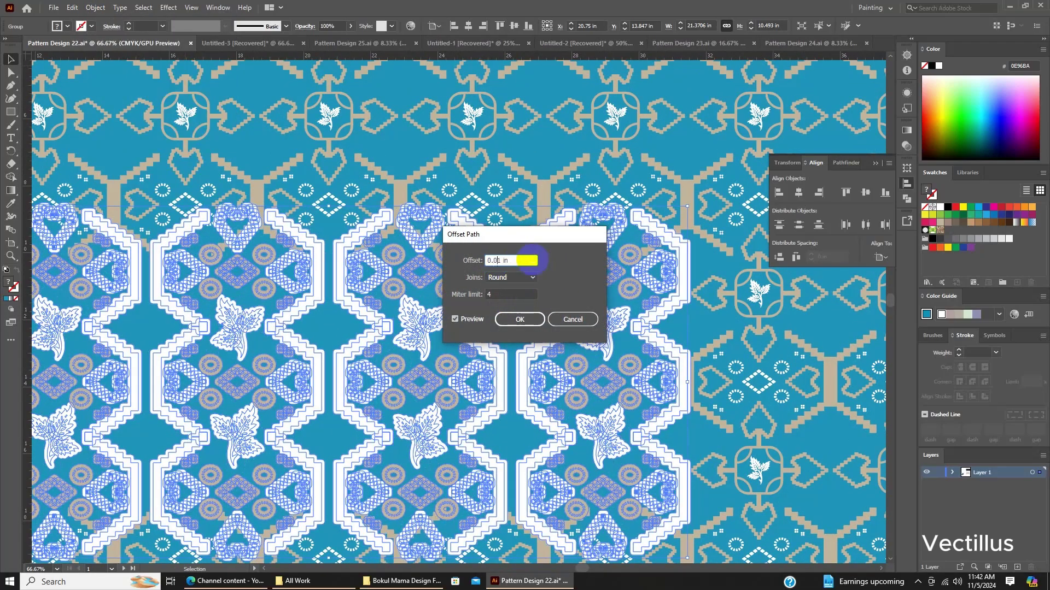
key("Return")
left_click(907, 199)
left_click(779, 192)
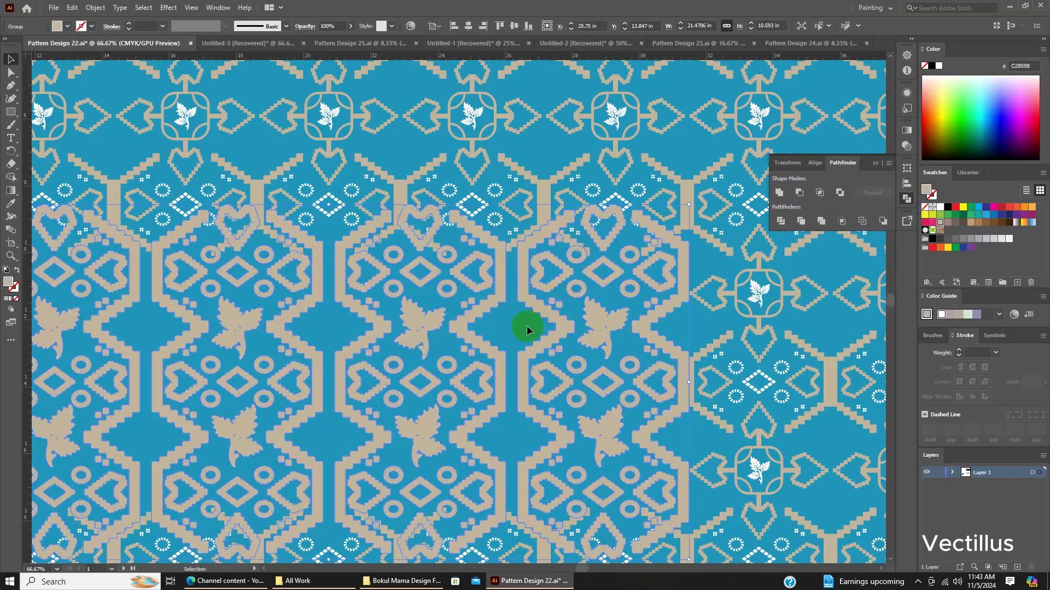
key("ctrl+shift+a")
Select the central strip group, then undo back to the earlier strip design.
scroll(481, 306, "down", 5)
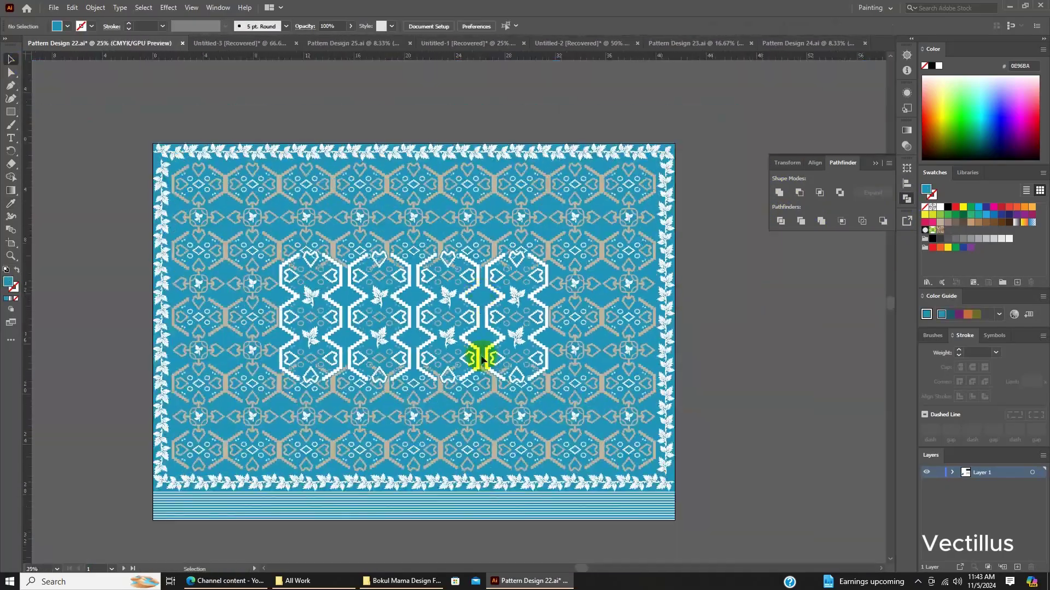
scroll(582, 343, "up", 5)
scroll(583, 343, "up", 2)
scroll(563, 309, "down", 5)
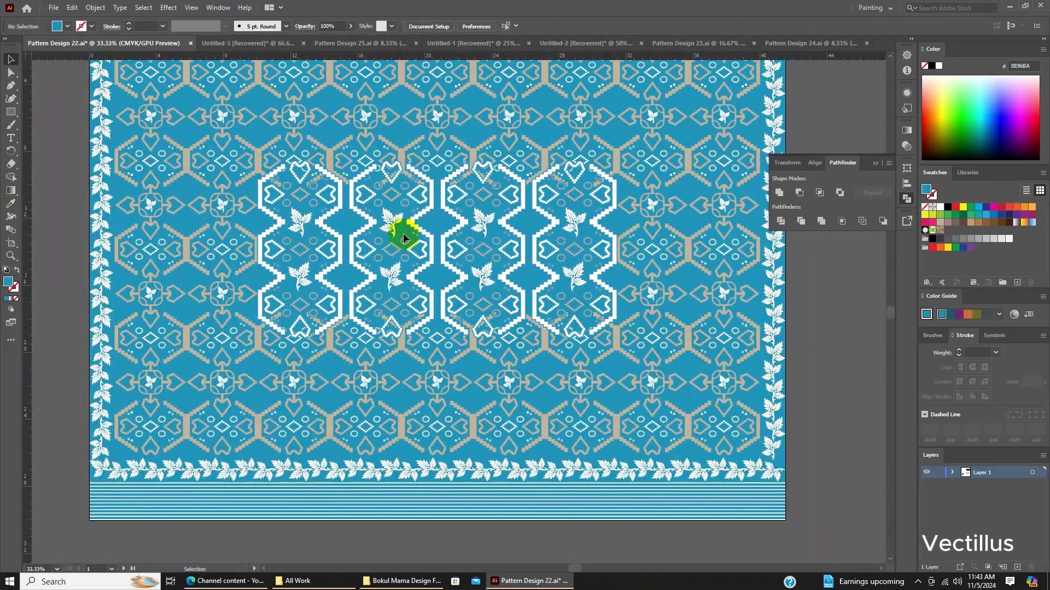
scroll(300, 240, "up", 3)
scroll(302, 248, "down", 1)
scroll(508, 300, "down", 2)
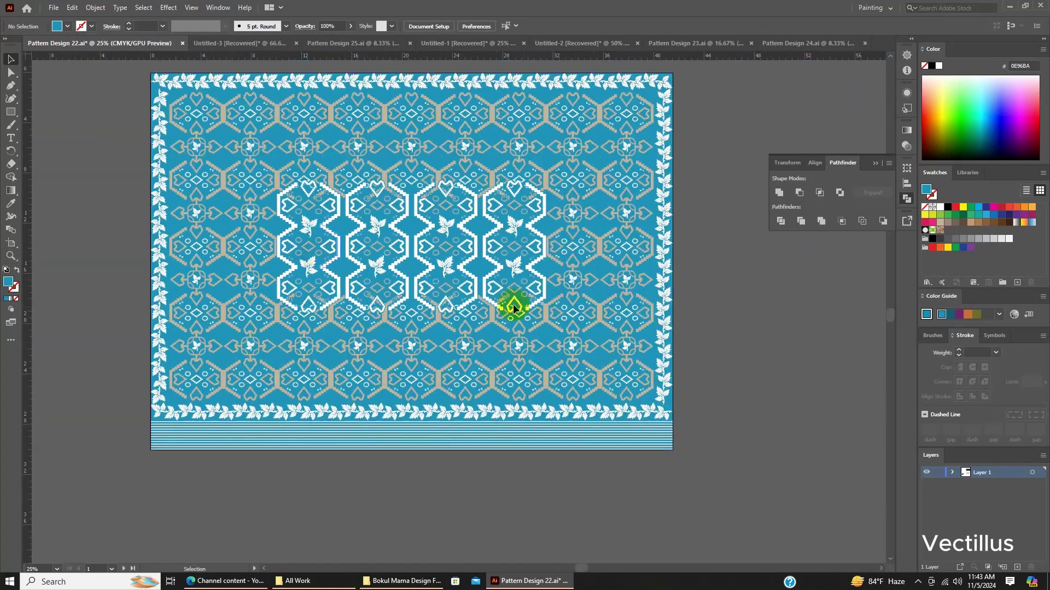
scroll(698, 345, "down", 3)
scroll(741, 330, "up", 3)
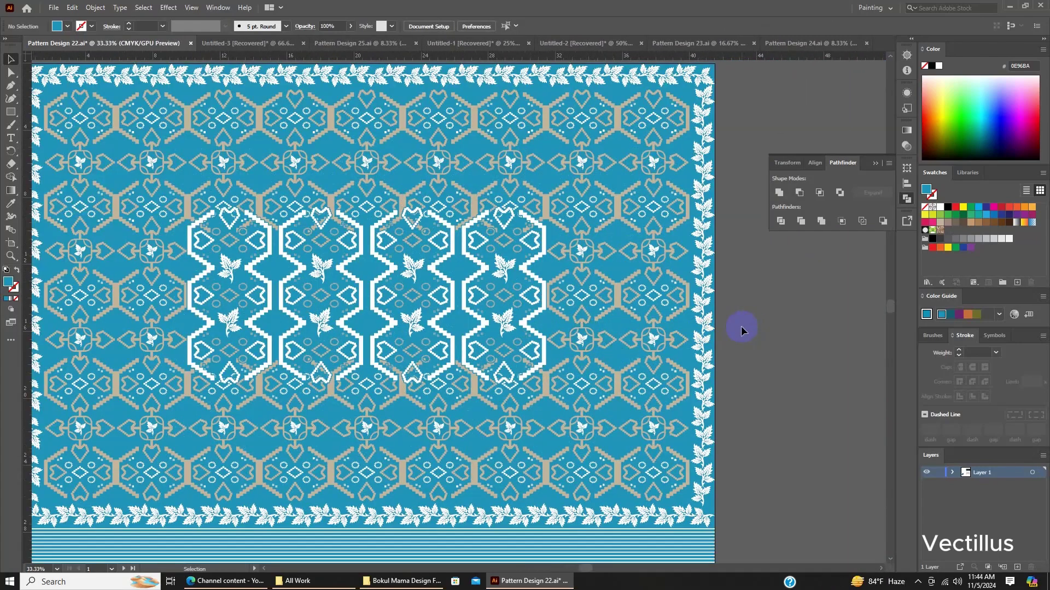
left_click(543, 352)
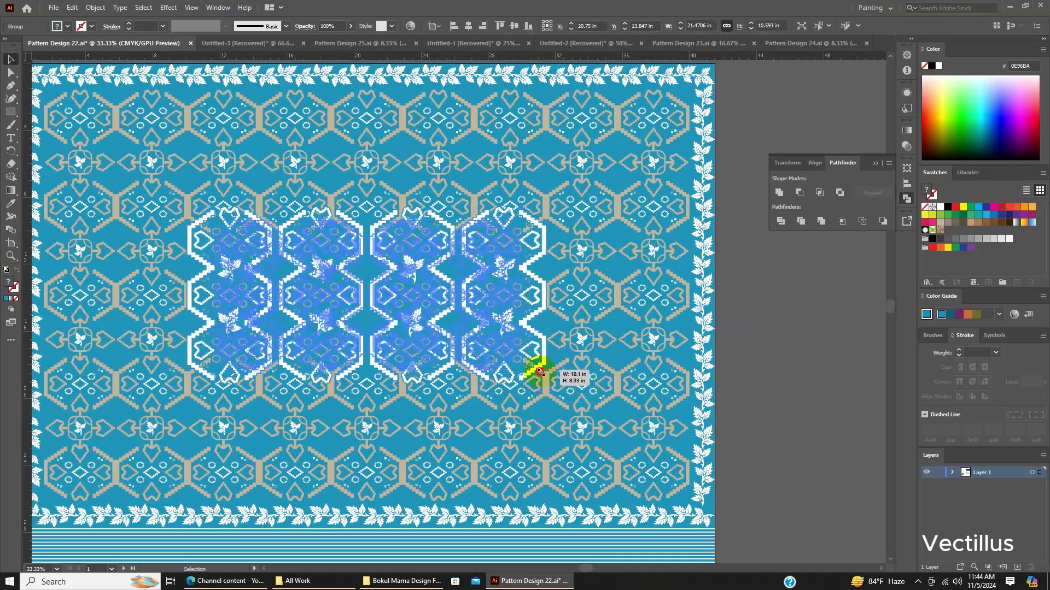
scroll(535, 368, "up", 3)
scroll(562, 368, "down", 3)
key("ctrl+z")
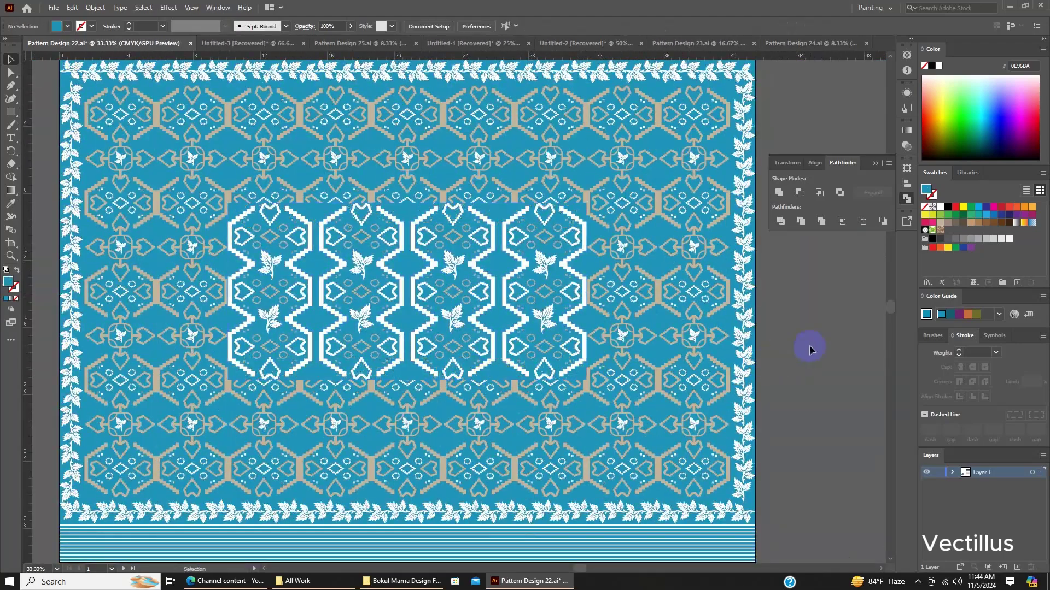
Recolour the strip group's offset outlines beige.
scroll(568, 274, "up", 2)
scroll(503, 188, "up", 3)
scroll(497, 294, "down", 2)
left_click(497, 293)
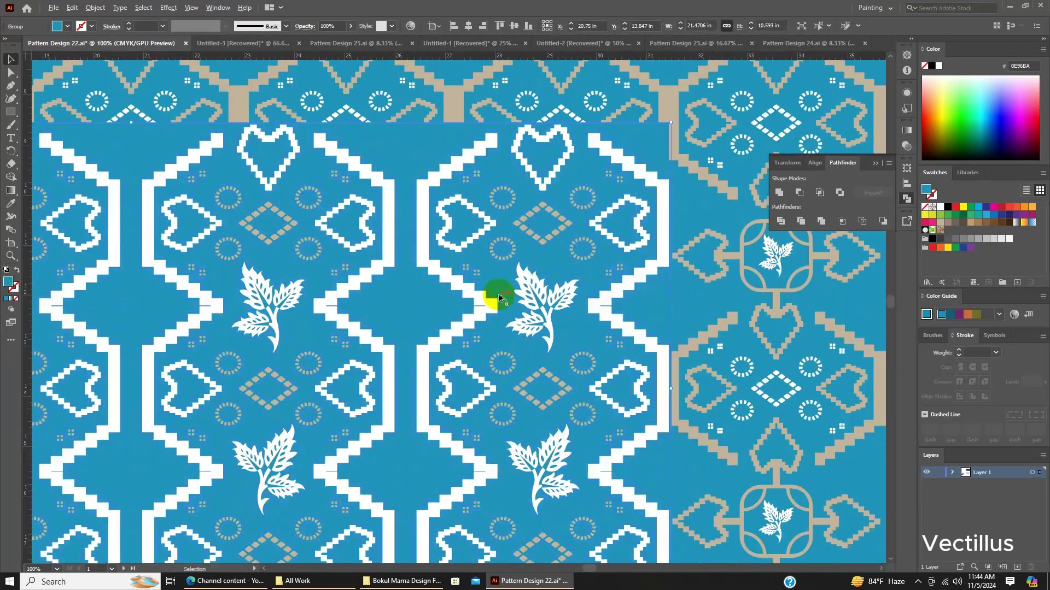
left_click(711, 330)
scroll(825, 346, "down", 3)
scroll(686, 328, "up", 3)
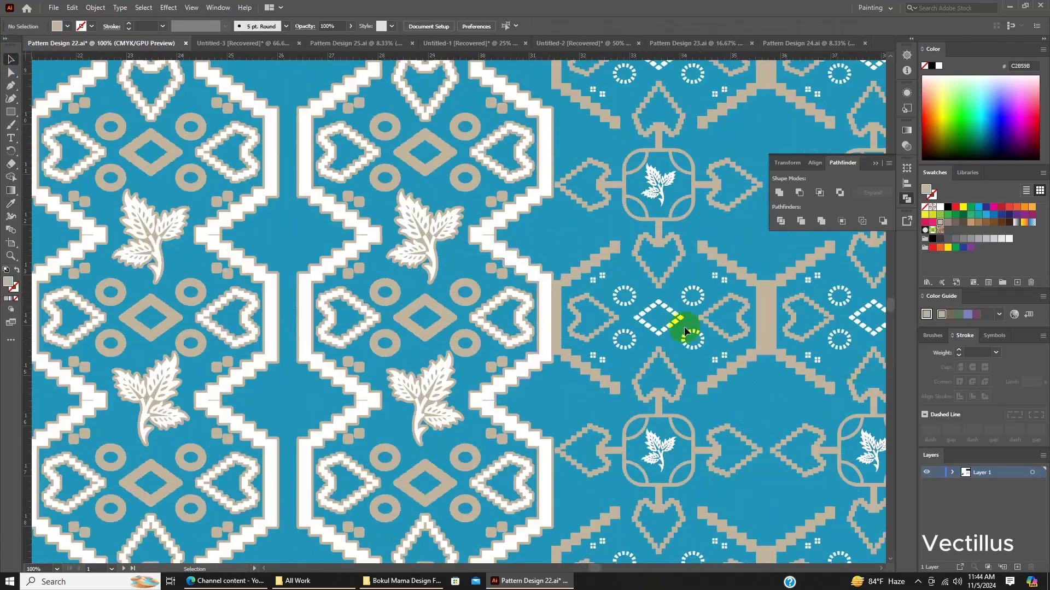
key("v")
Check the pattern by selecting a strip path and a rectangle, then deselect.
scroll(541, 323, "down", 1)
scroll(601, 344, "down", 2)
scroll(539, 306, "up", 4)
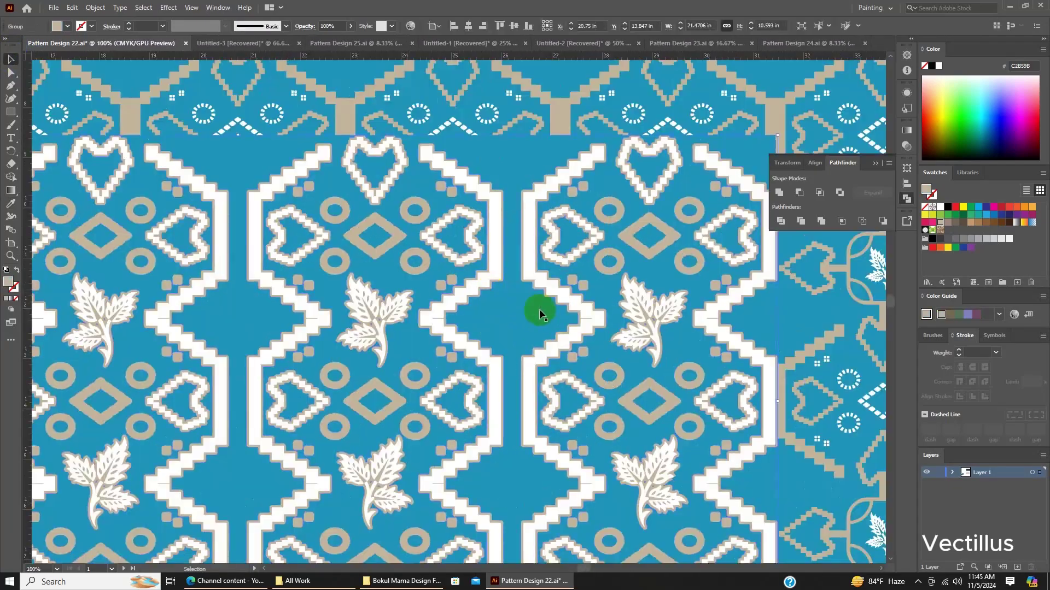
left_click(532, 327)
scroll(802, 361, "down", 3)
scroll(585, 251, "up", 3)
left_click(586, 251)
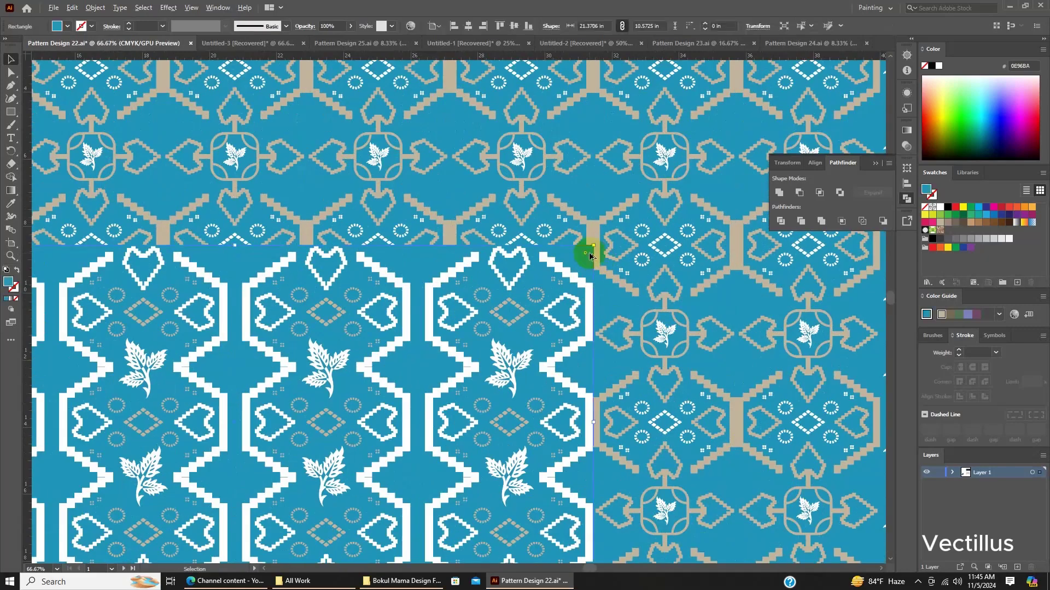
scroll(726, 411, "up", 2)
scroll(726, 406, "down", 3)
scroll(855, 377, "down", 2)
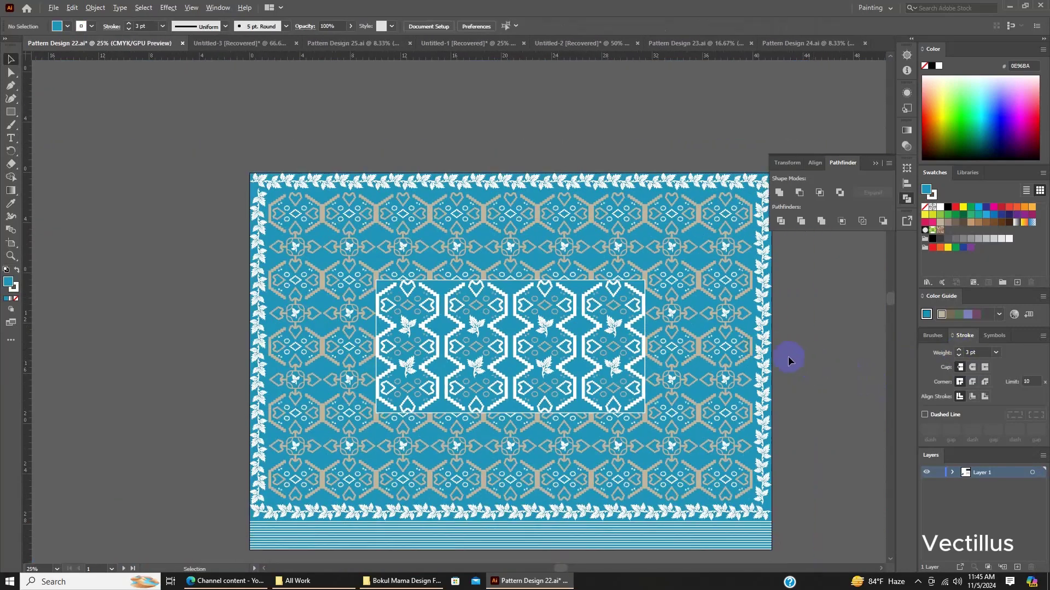
scroll(748, 347, "down", 2)
left_click(748, 347)
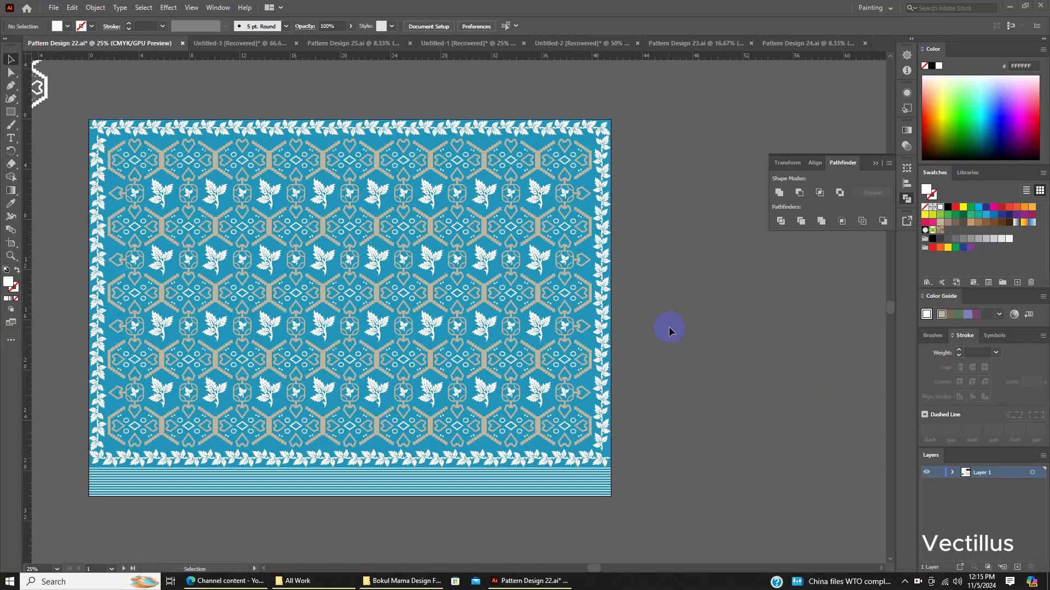
scroll(668, 327, "down", 2)
scroll(310, 248, "up", 1)
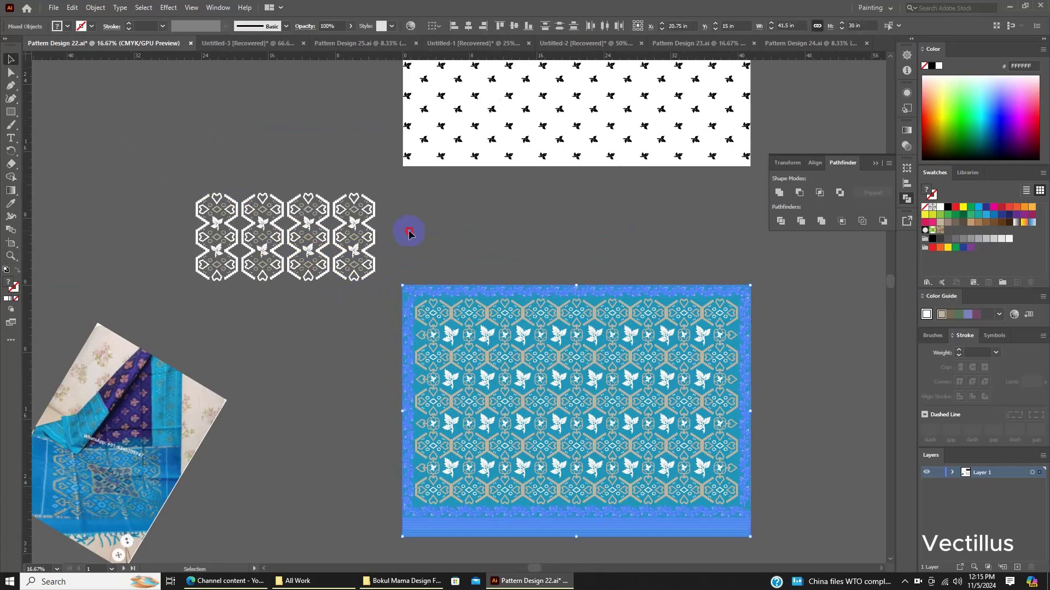
scroll(274, 176, "down", 1)
left_click_drag(272, 209, 607, 388)
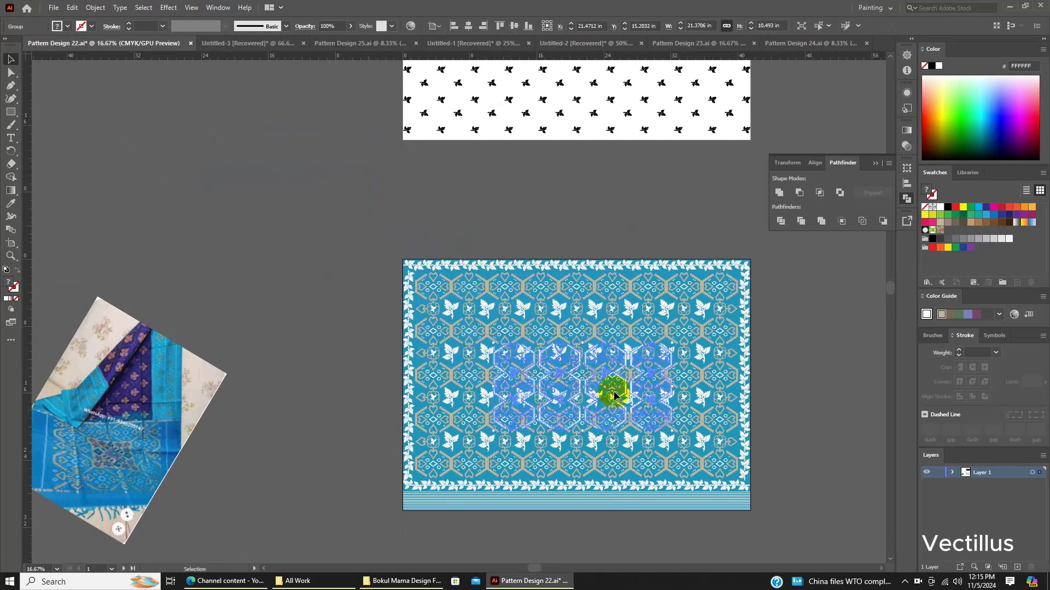
scroll(629, 396, "up", 1)
key("ctrl+shift+a")
scroll(419, 309, "down", 1)
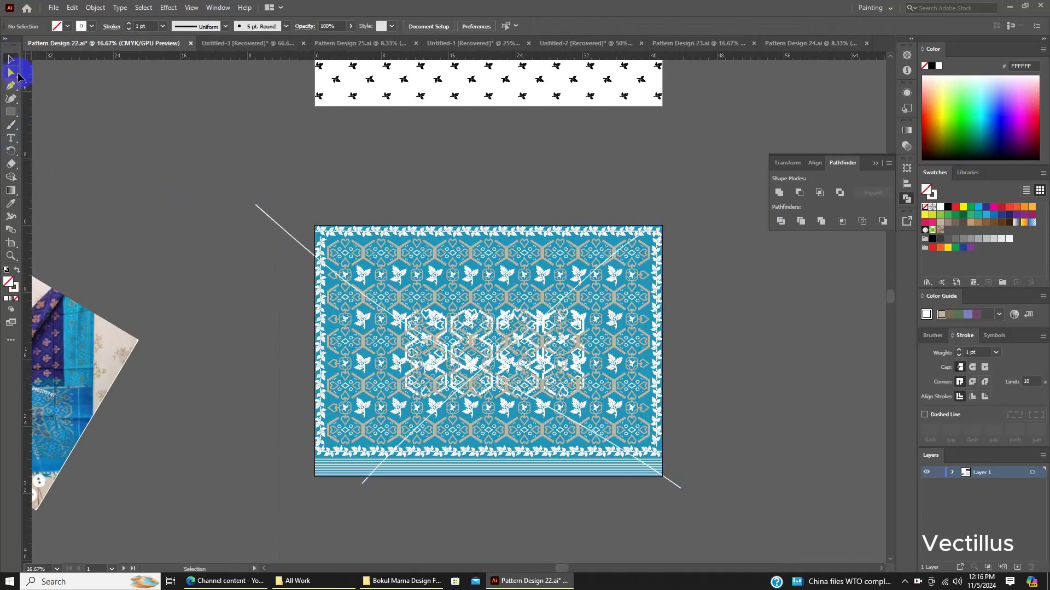
key("ctrl+z")
key("ctrl+z")
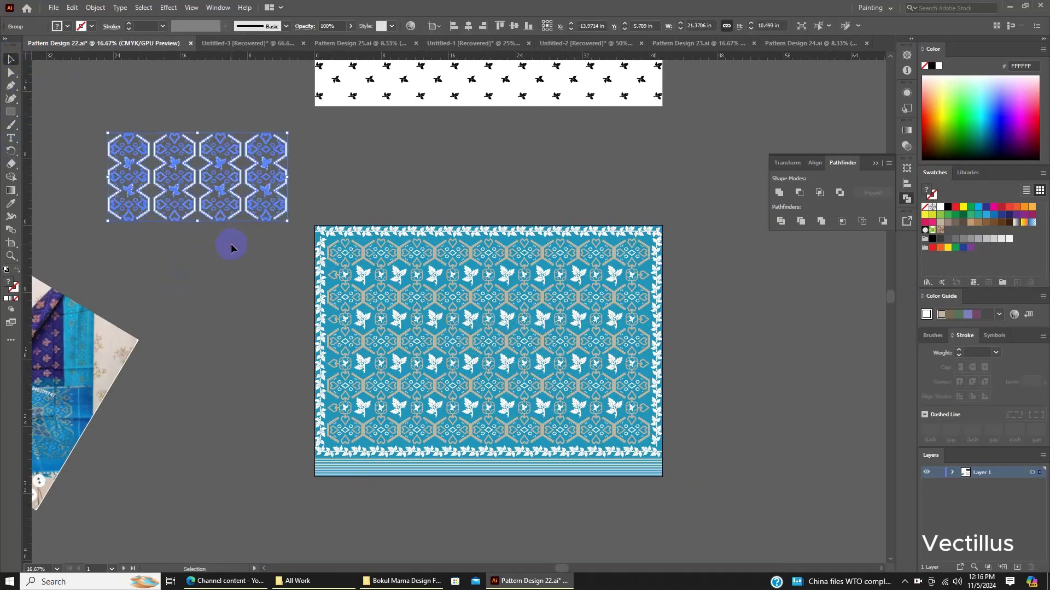
scroll(328, 277, "down", 2)
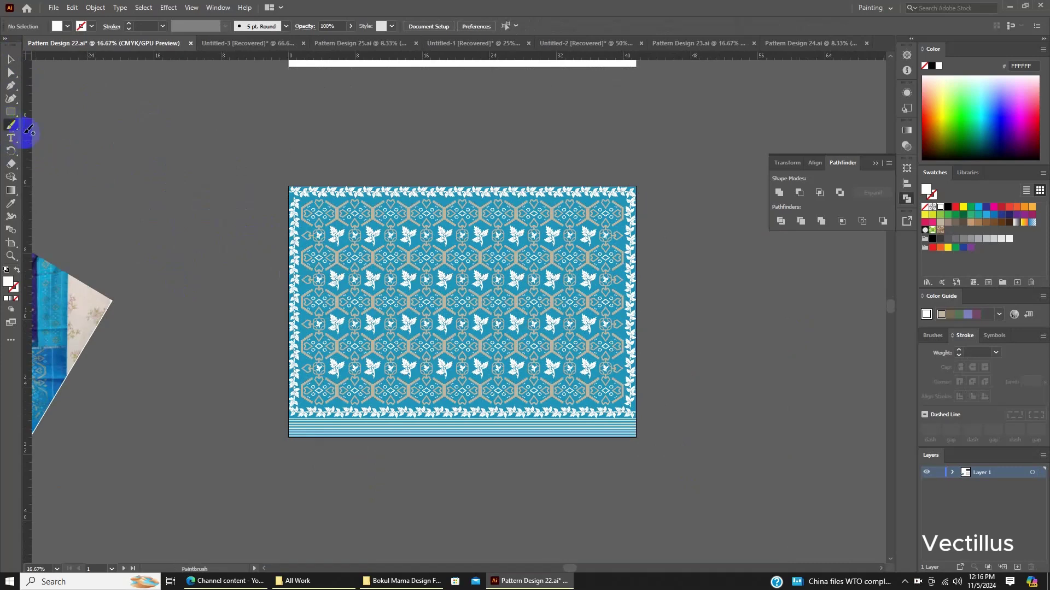
left_click_drag(377, 349, 621, 171)
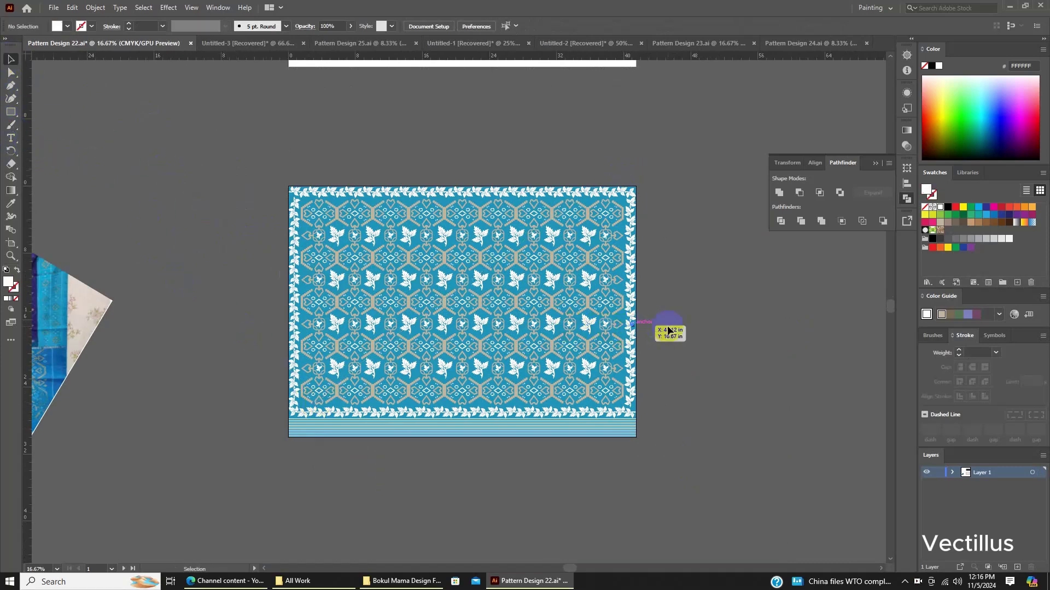
scroll(661, 328, "up", 1)
scroll(589, 319, "down", 1)
scroll(589, 319, "up", 3)
left_click(614, 410)
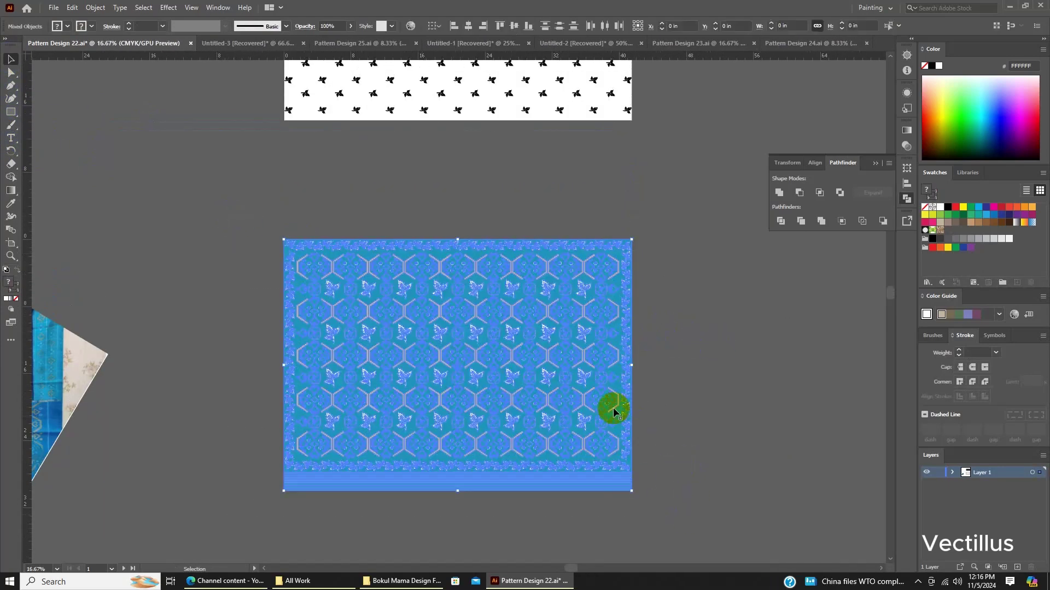
scroll(613, 408, "up", 1)
left_click(95, 8)
Expand the saree pattern into editable shapes and ungroup all of its artwork.
left_click(166, 147)
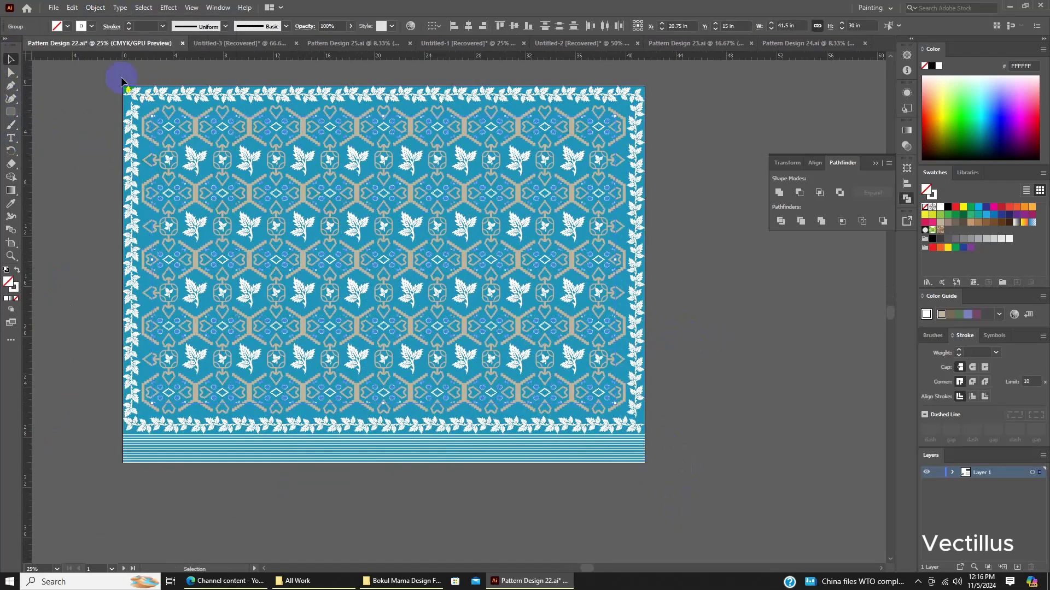
left_click(302, 217)
left_click(96, 8)
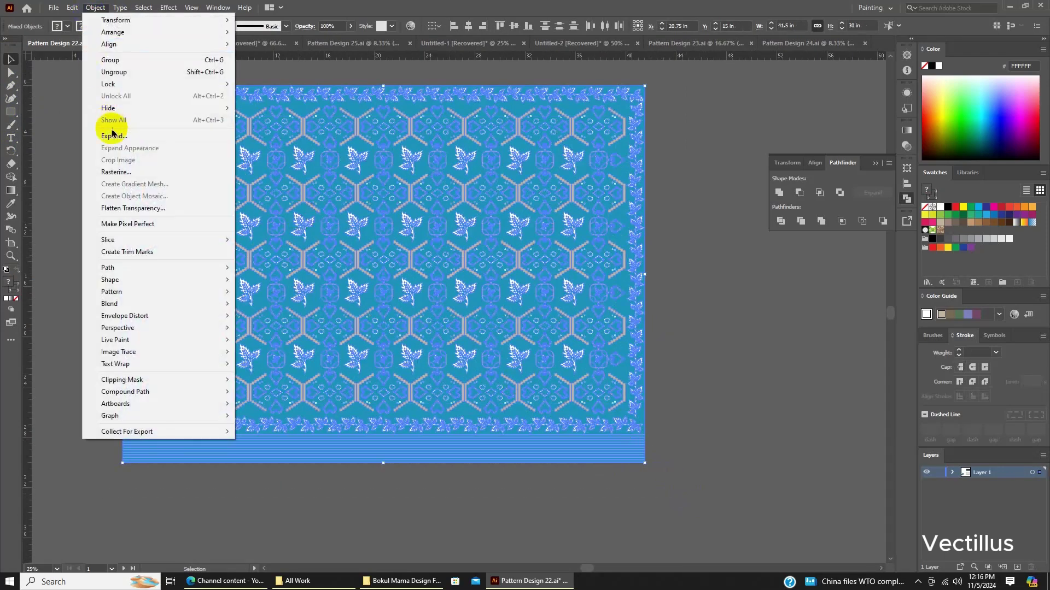
left_click(112, 133)
left_click(488, 352)
left_click(721, 358)
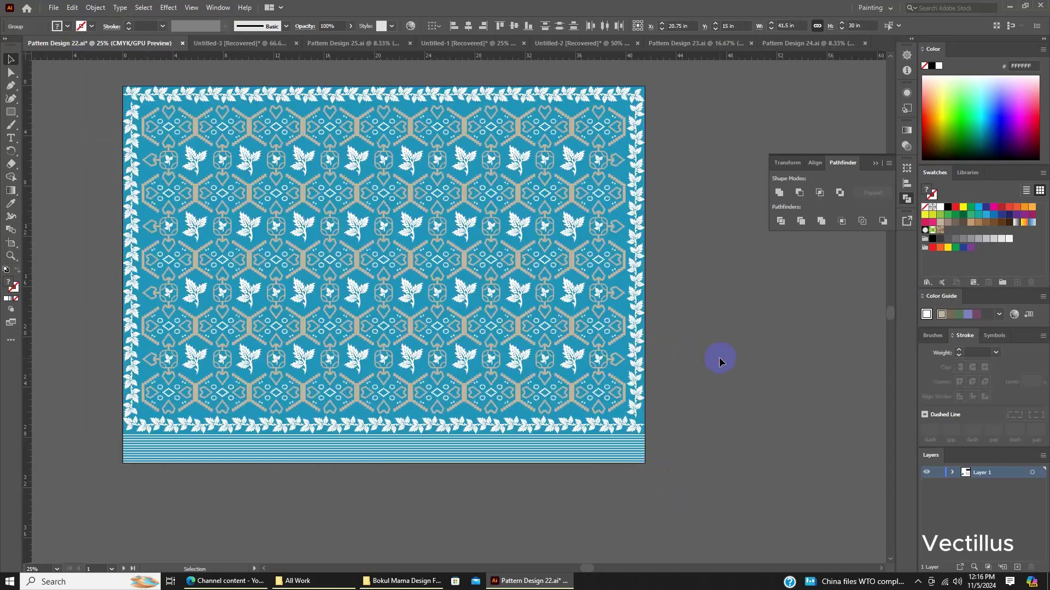
key("ctrl+a")
left_click(95, 8)
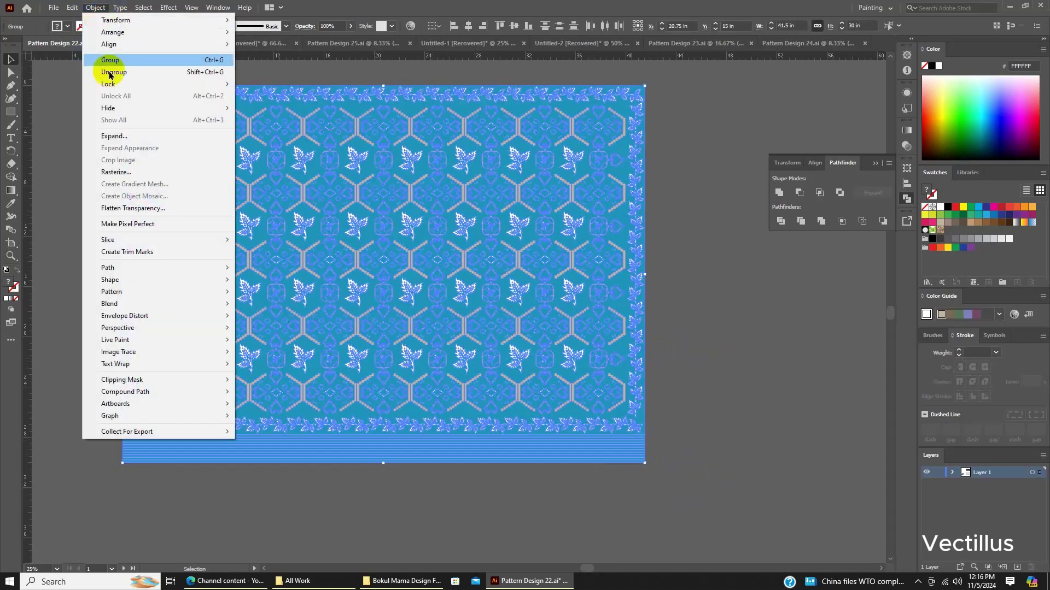
left_click(105, 70)
left_click(691, 373)
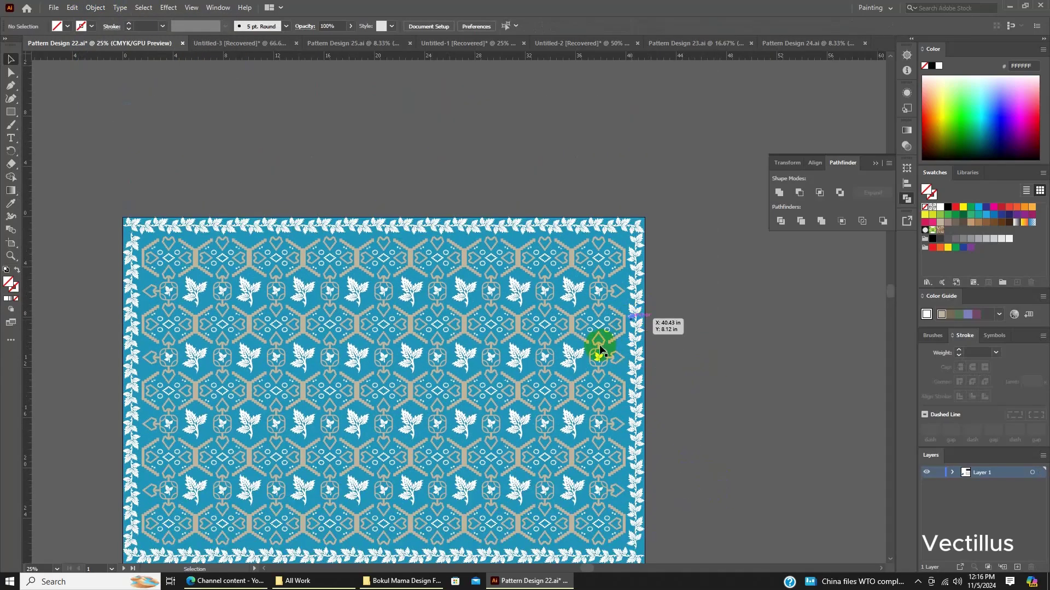
Use the Magic Wand to select all the white leaf shapes and fill them black.
scroll(599, 348, "up", 3)
key("y")
scroll(598, 348, "up", 5)
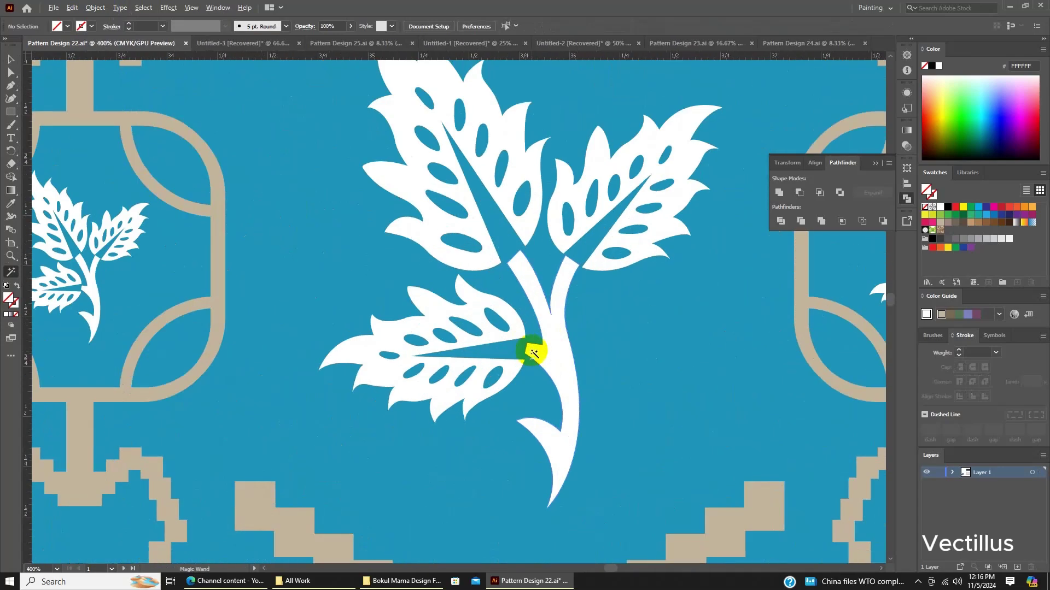
left_click(551, 354)
scroll(552, 355, "down", 4)
scroll(552, 357, "down", 5)
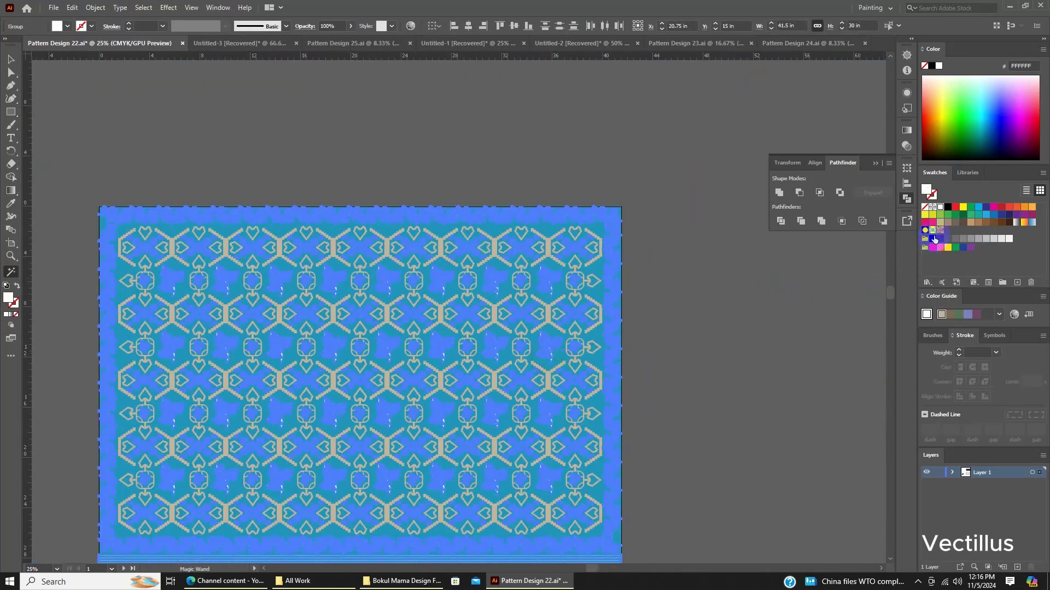
left_click(948, 211)
left_click(8, 58)
left_click(651, 398)
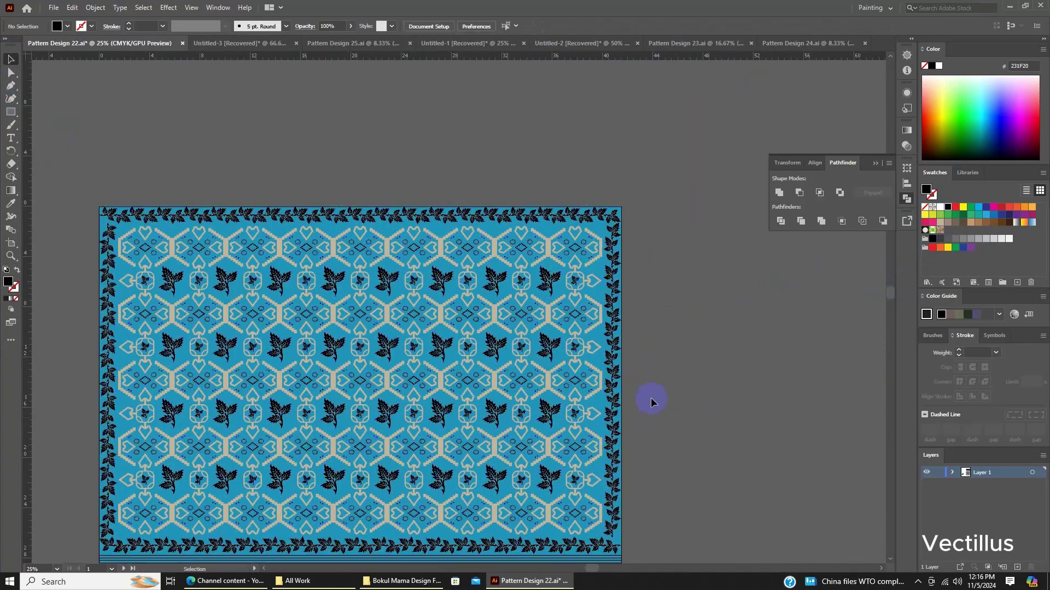
Delete the blue background so the pattern shows white with the beige lattice.
scroll(629, 379, "up", 4)
scroll(607, 394, "up", 1)
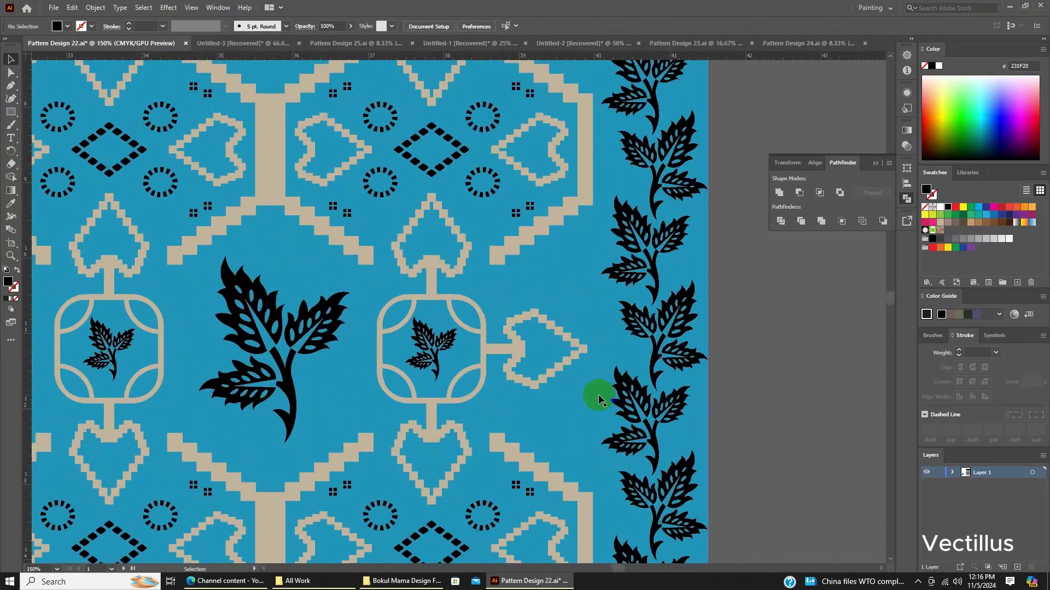
scroll(590, 400, "down", 3)
scroll(586, 403, "down", 2)
scroll(461, 317, "down", 1)
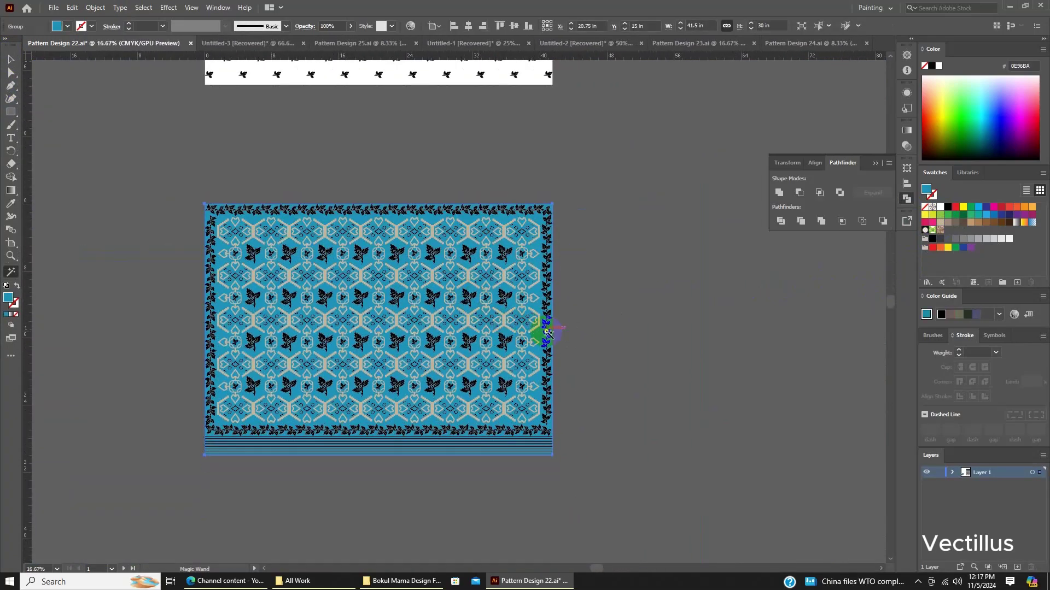
left_click(545, 331)
key("Delete")
scroll(487, 282, "down", 1)
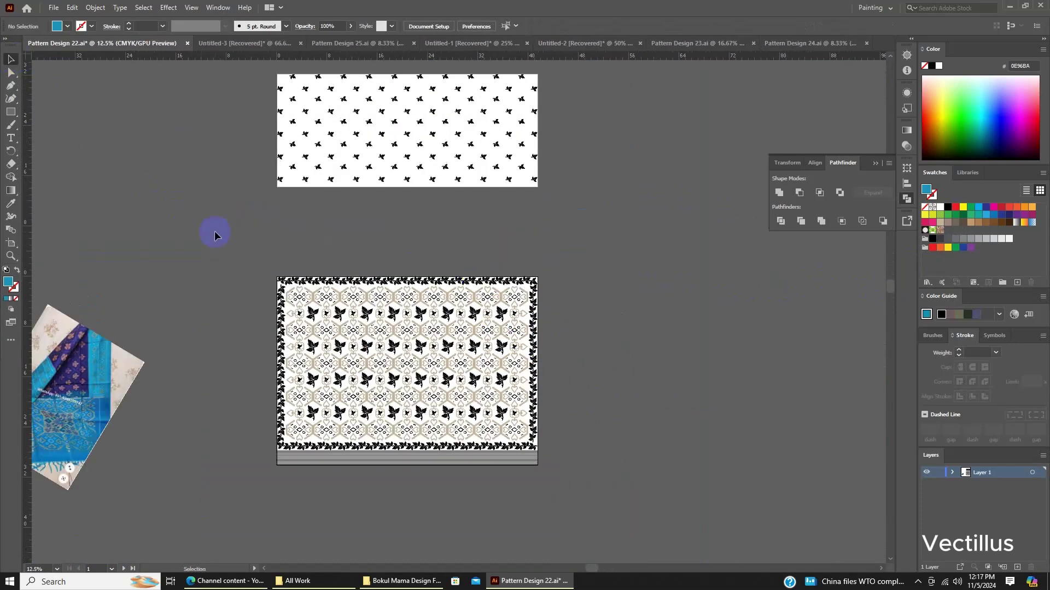
left_click(457, 453)
scroll(550, 413, "up", 1)
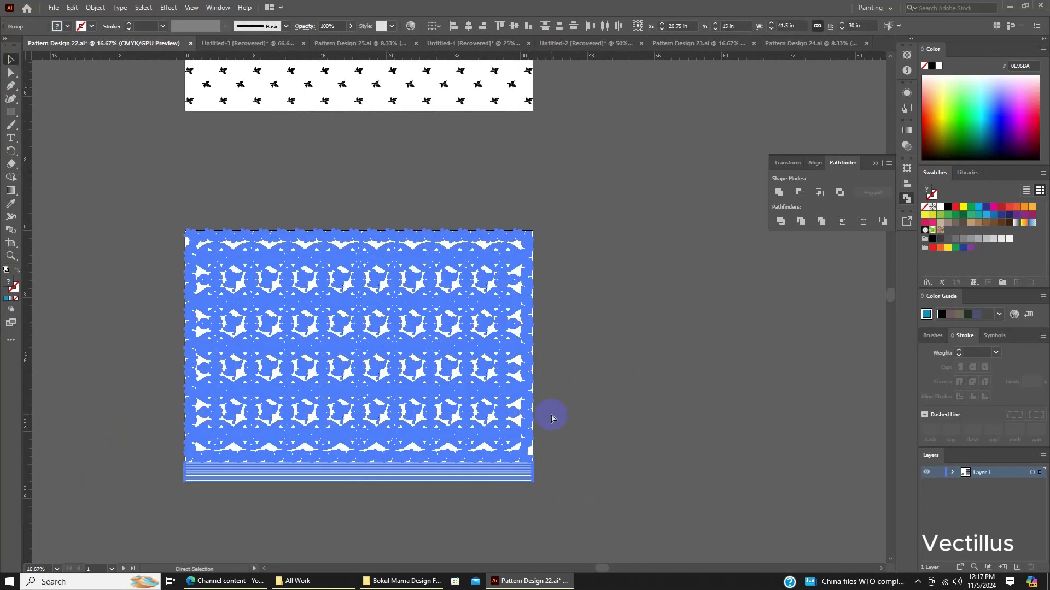
left_click(599, 404)
scroll(539, 356, "up", 2)
scroll(539, 356, "up", 1)
left_click(253, 199)
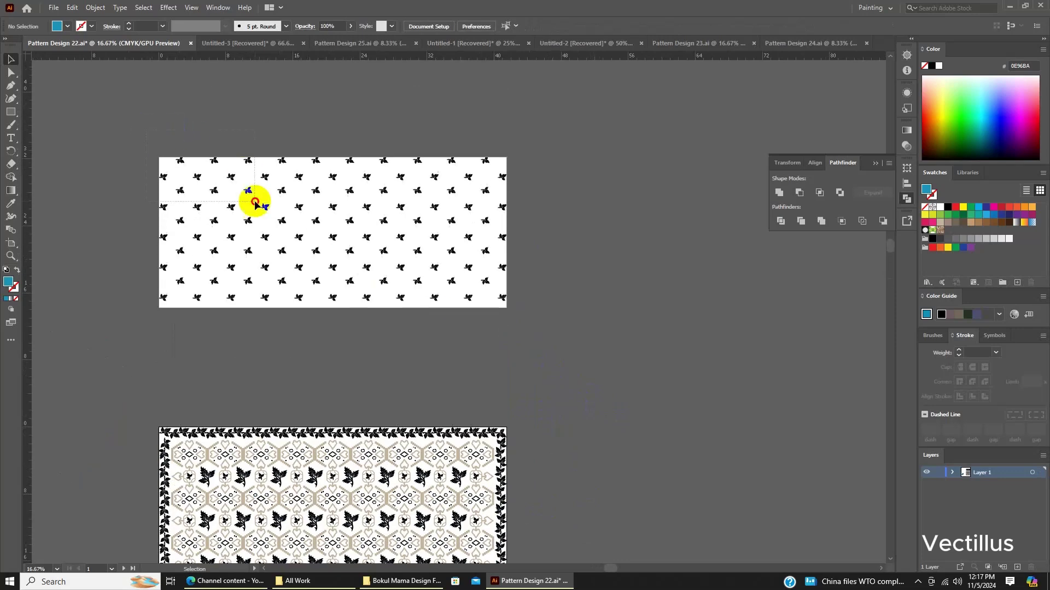
left_click(548, 334)
scroll(464, 344, "down", 2)
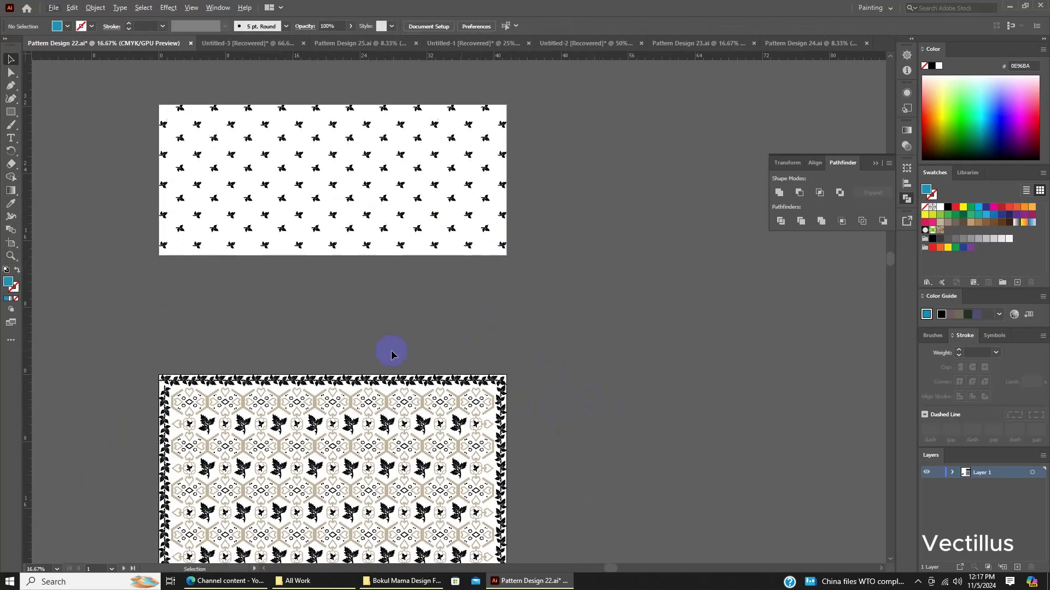
scroll(389, 351, "down", 1)
scroll(383, 328, "down", 1)
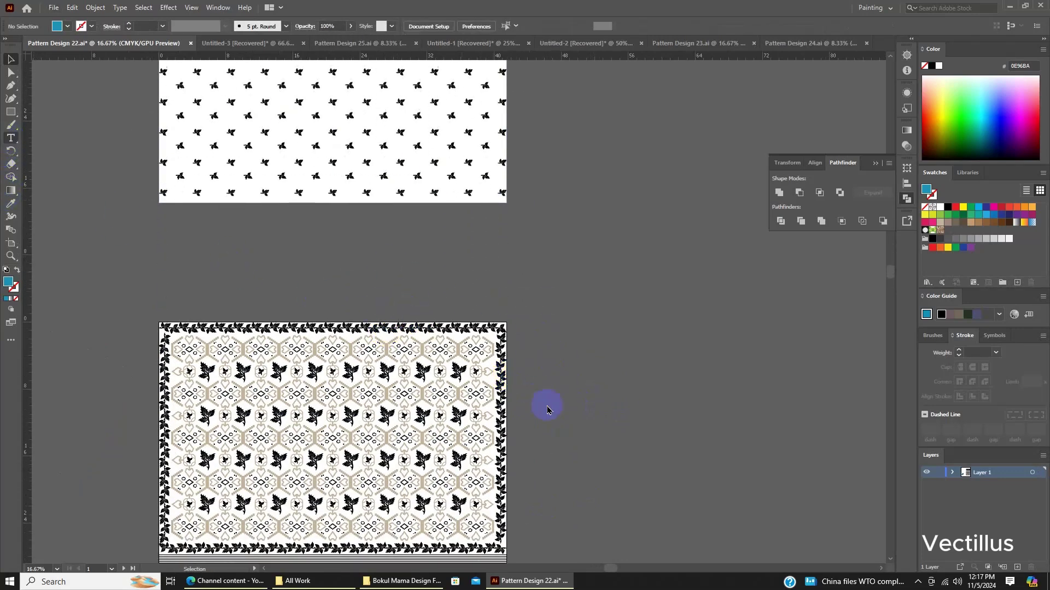
key("t")
scroll(547, 411, "down", 2)
Add a 'Saree Achol' label beside the lower pattern and Alt-drag a copy up to the upper pattern.
left_click(691, 344)
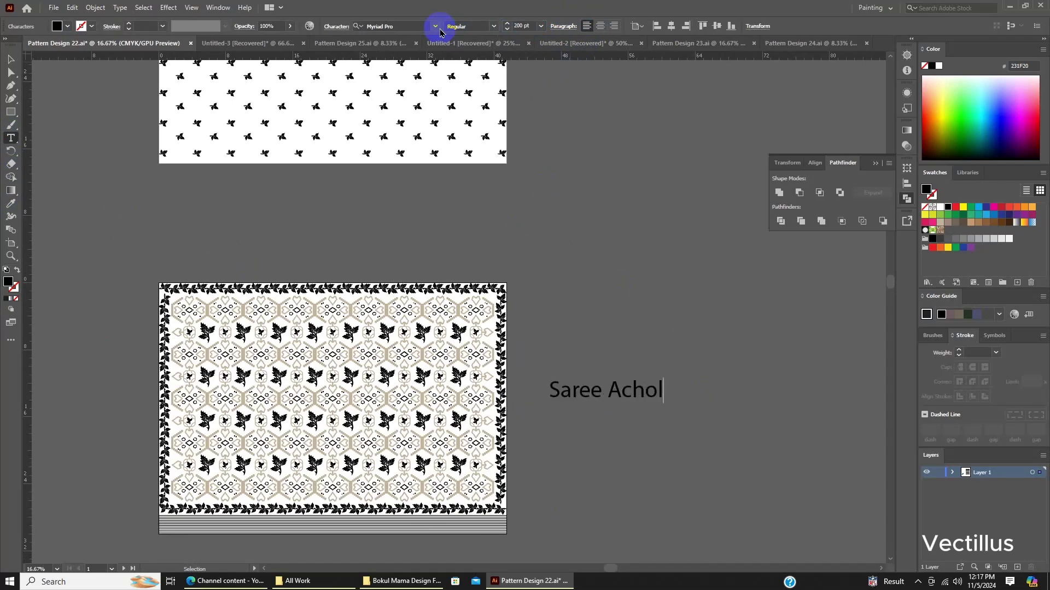
scroll(328, 273, "up", 2)
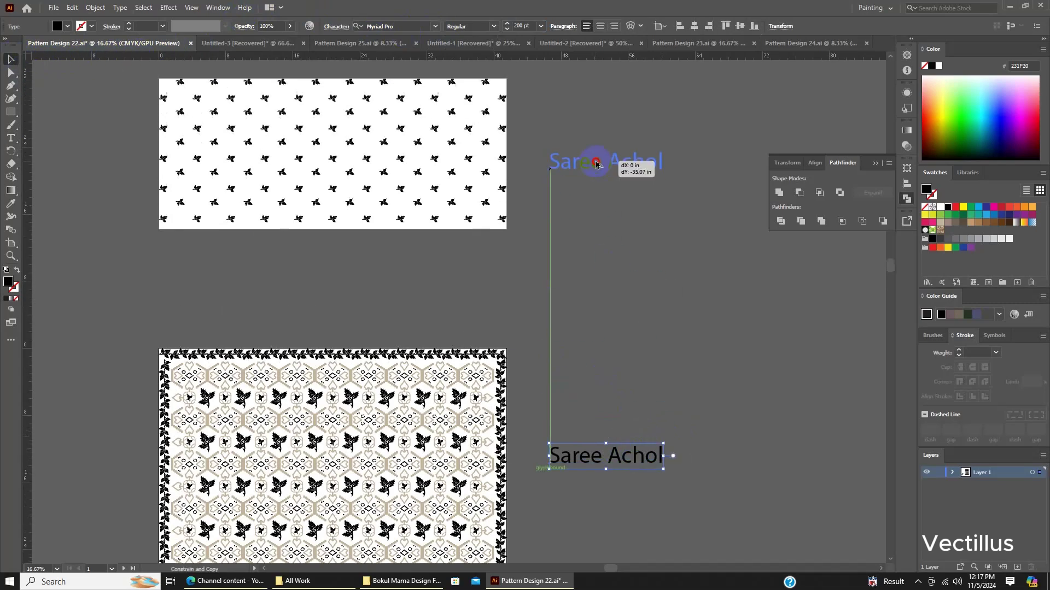
left_click_drag(596, 164, 595, 163)
scroll(649, 181, "up", 1)
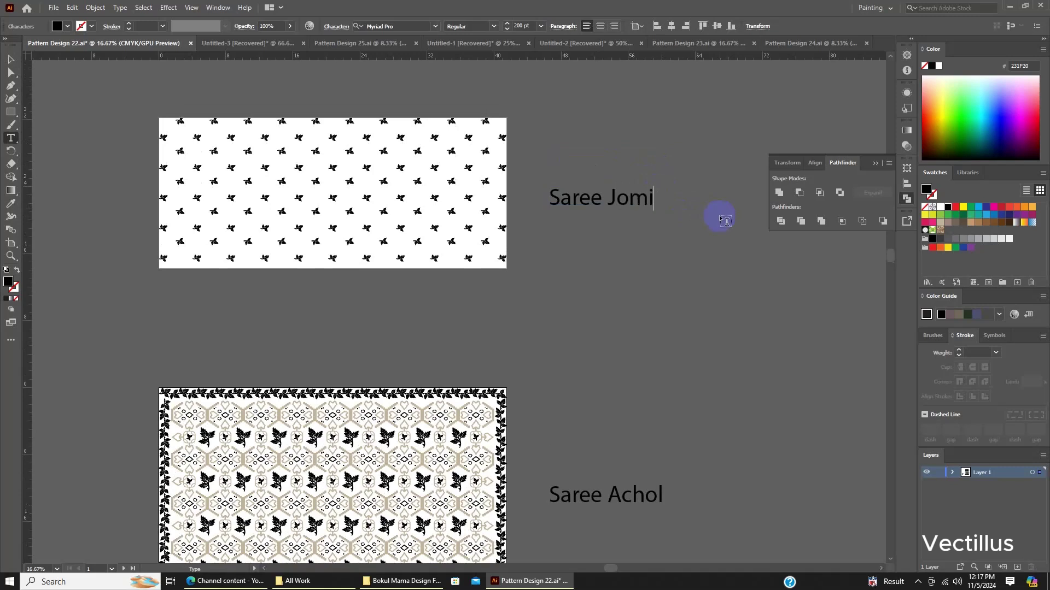
Position the 'Saree Jomin' label beside the upper pattern and add 'Thanks For Watching' between the designs.
left_click(20, 61)
scroll(672, 342, "down", 1)
left_click_drag(586, 209, 584, 211)
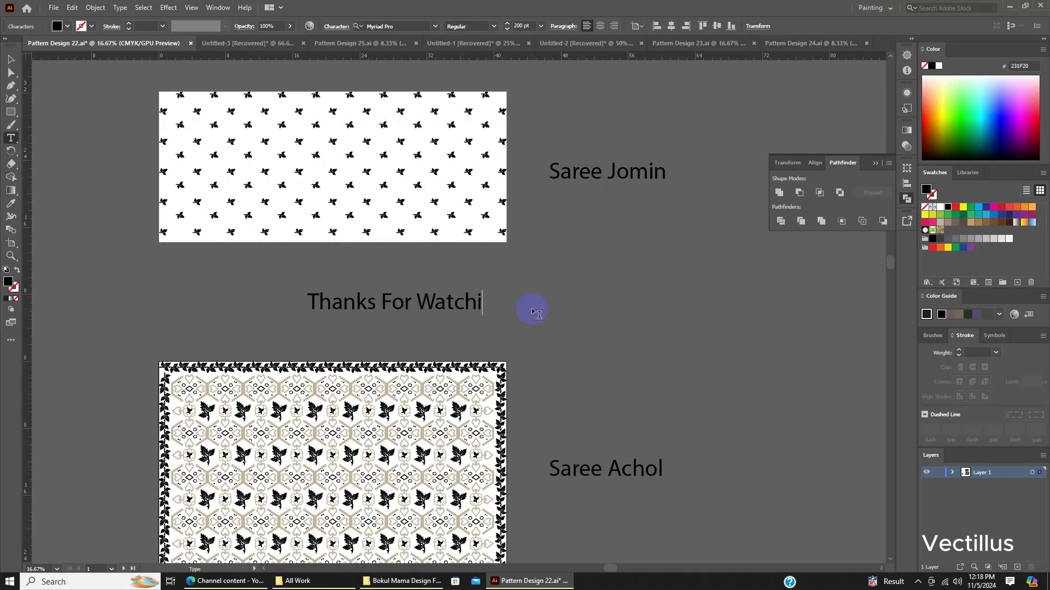
scroll(463, 331, "up", 3)
scroll(463, 330, "down", 3)
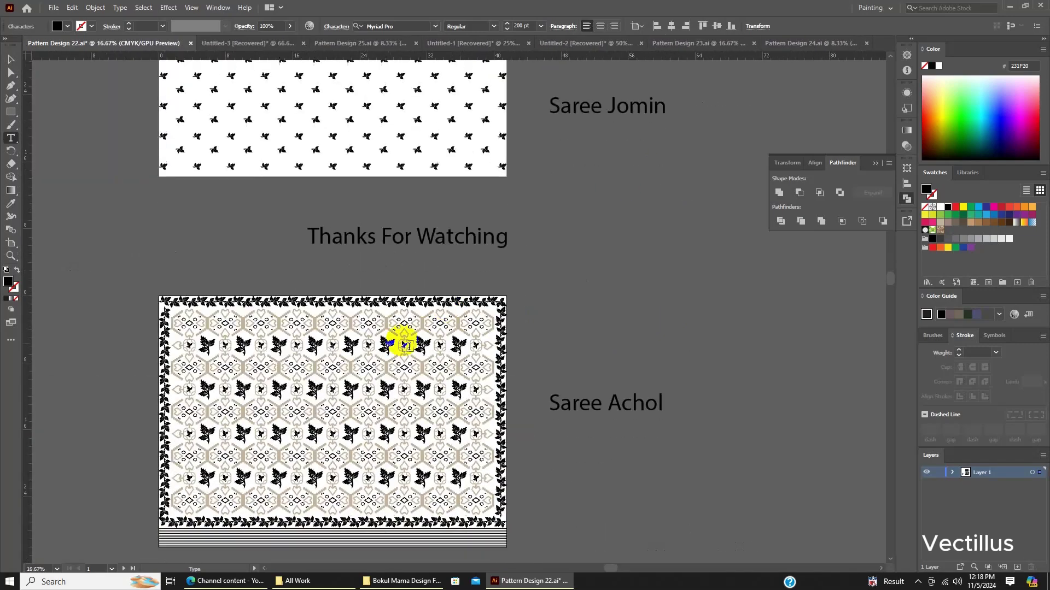
scroll(403, 340, "up", 2)
left_click_drag(292, 344, 348, 341)
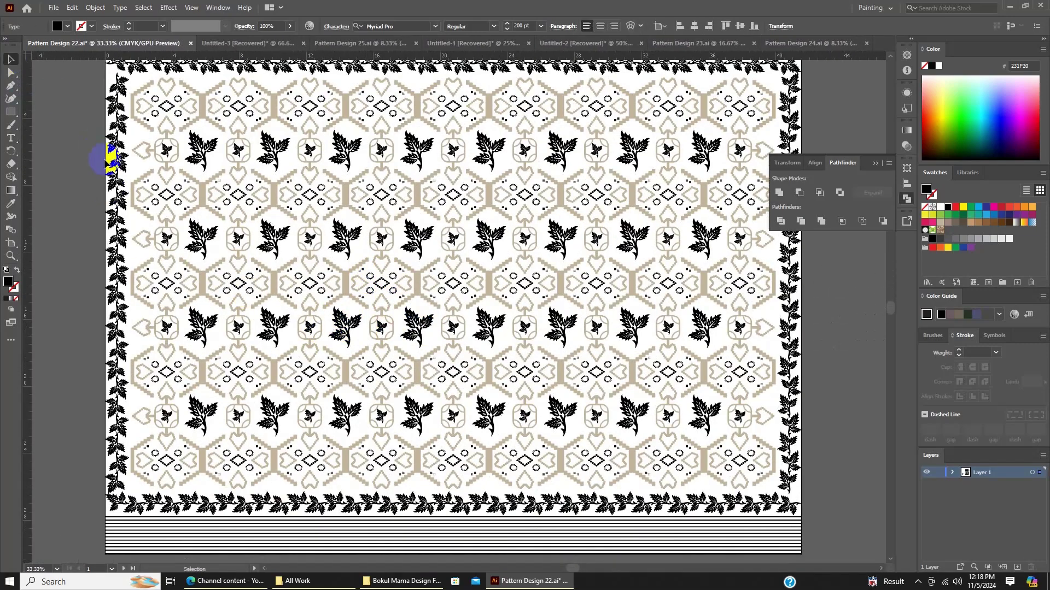